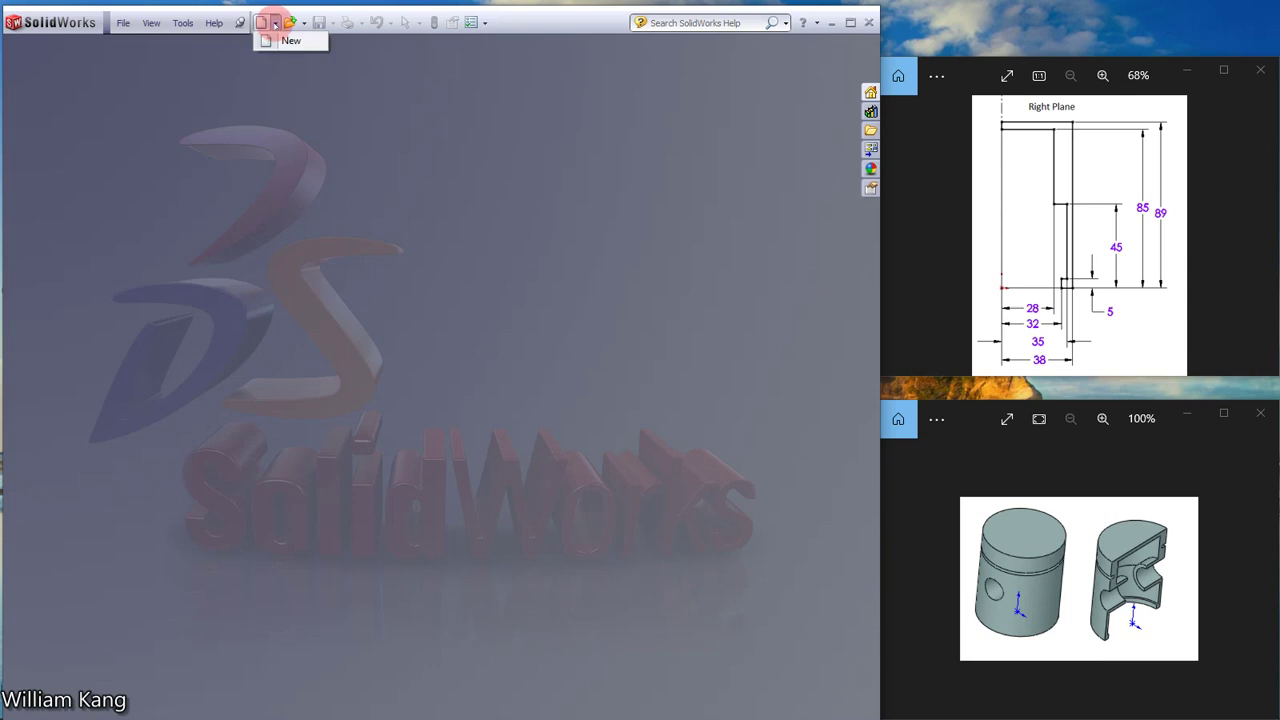
Create a new blank part document, Part2
{"action": "left_click", "coordinate": [268, 23]}
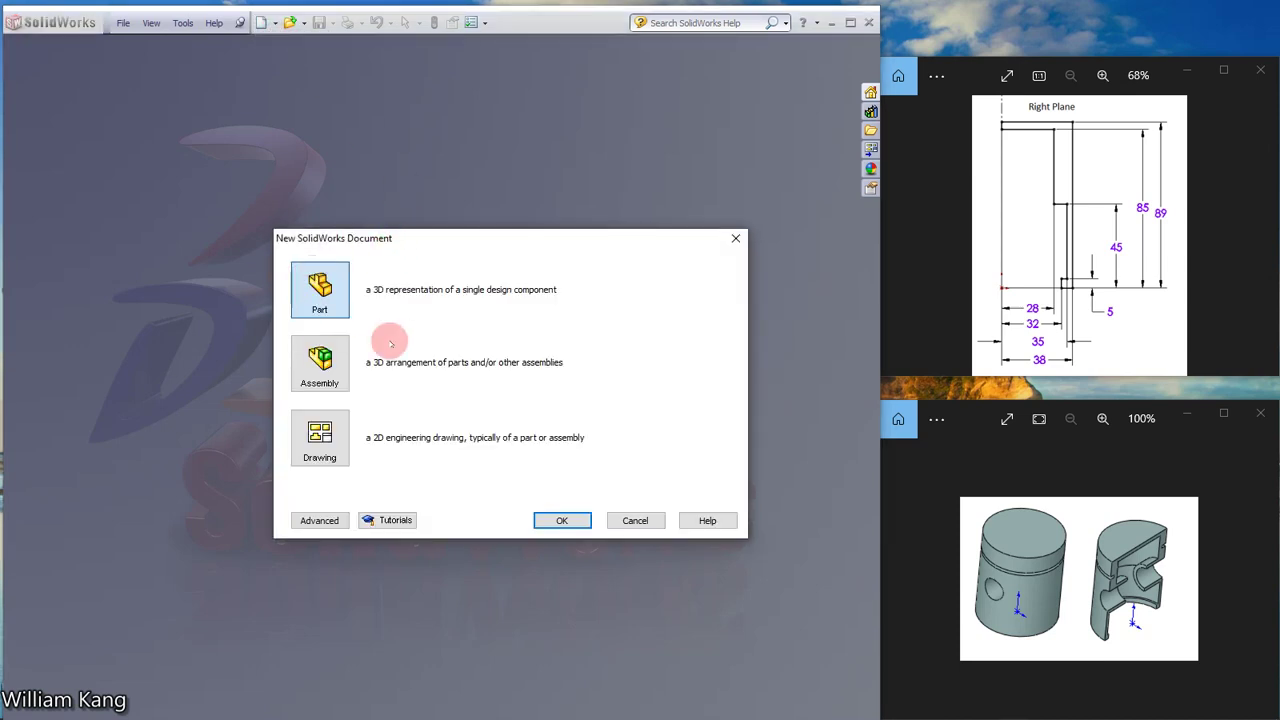
{"action": "left_click", "coordinate": [560, 521]}
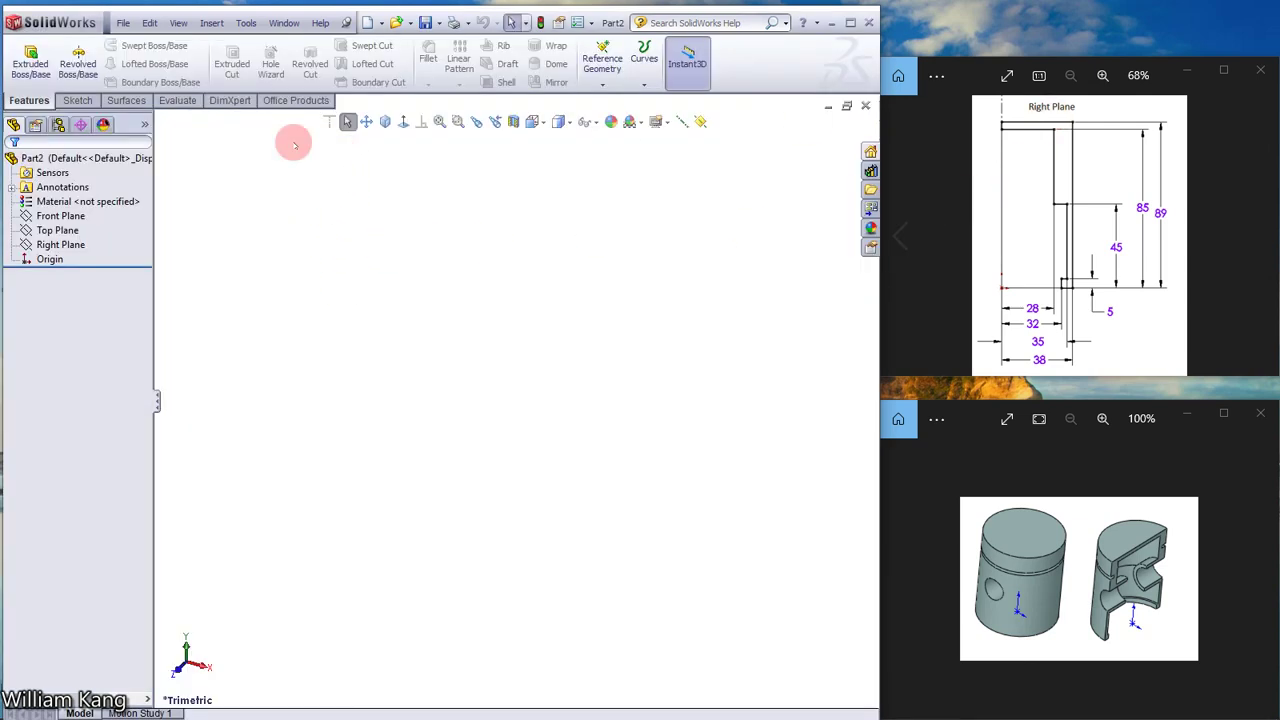
Start a sketch on the Right Plane and pan the view slightly down
{"action": "left_click", "coordinate": [62, 245]}
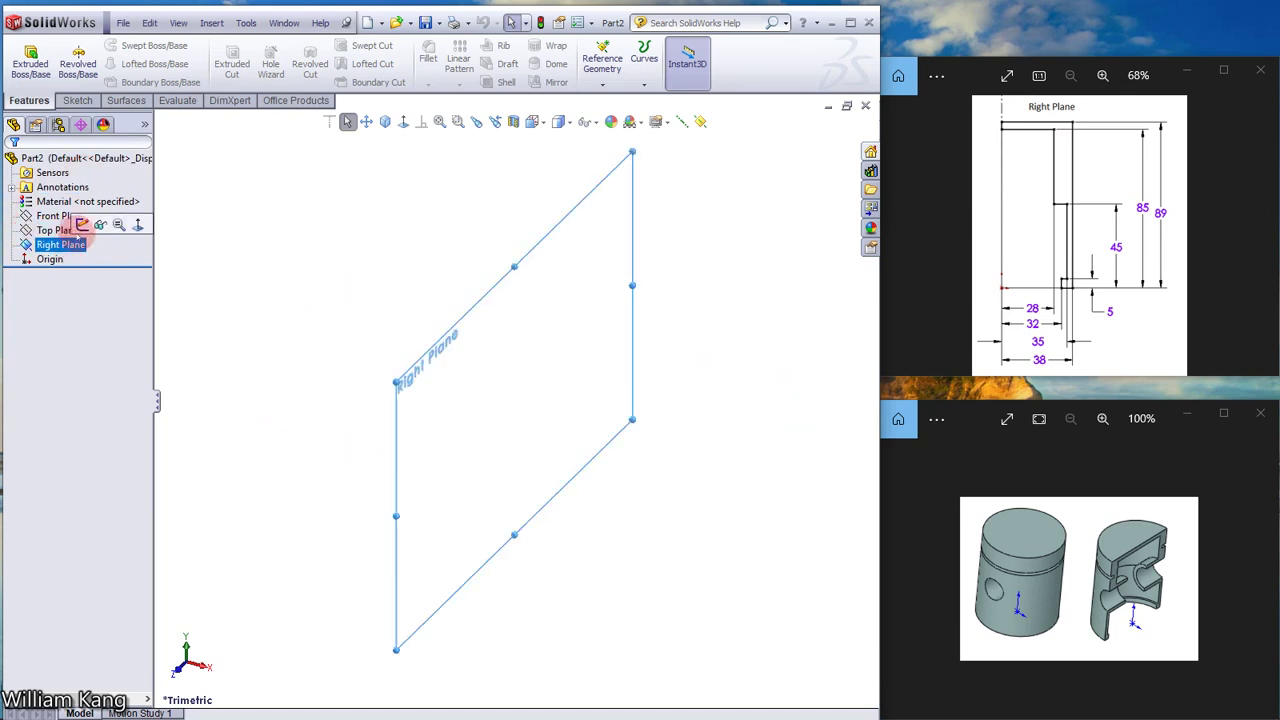
{"action": "left_click", "coordinate": [82, 224]}
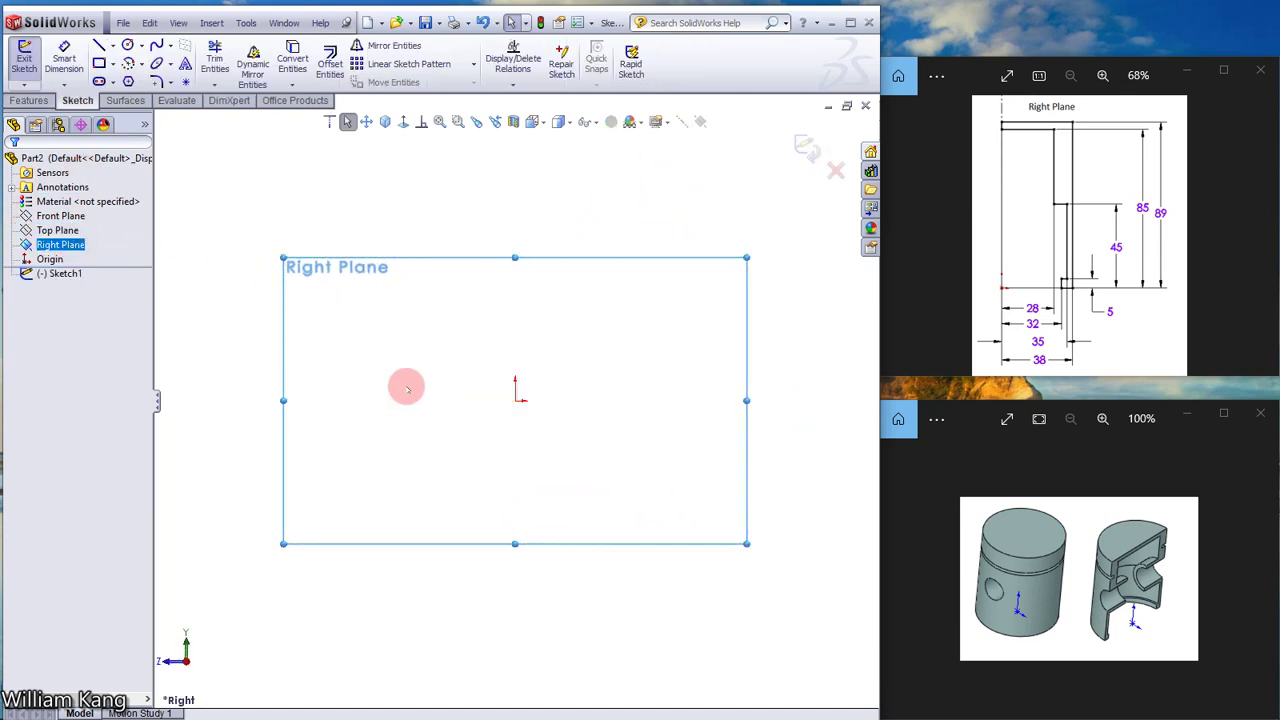
{"action": "left_click", "coordinate": [366, 121]}
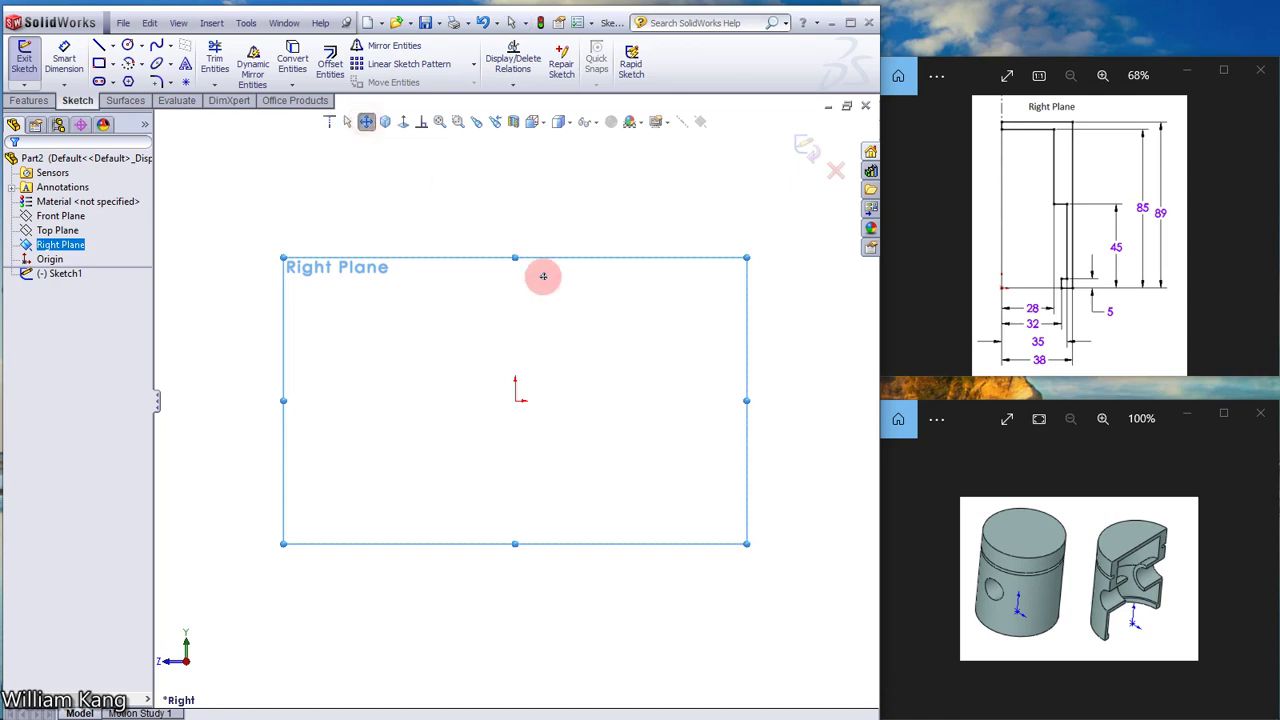
{"action": "left_click_drag", "start_coordinate": [522, 336], "coordinate": [514, 395]}
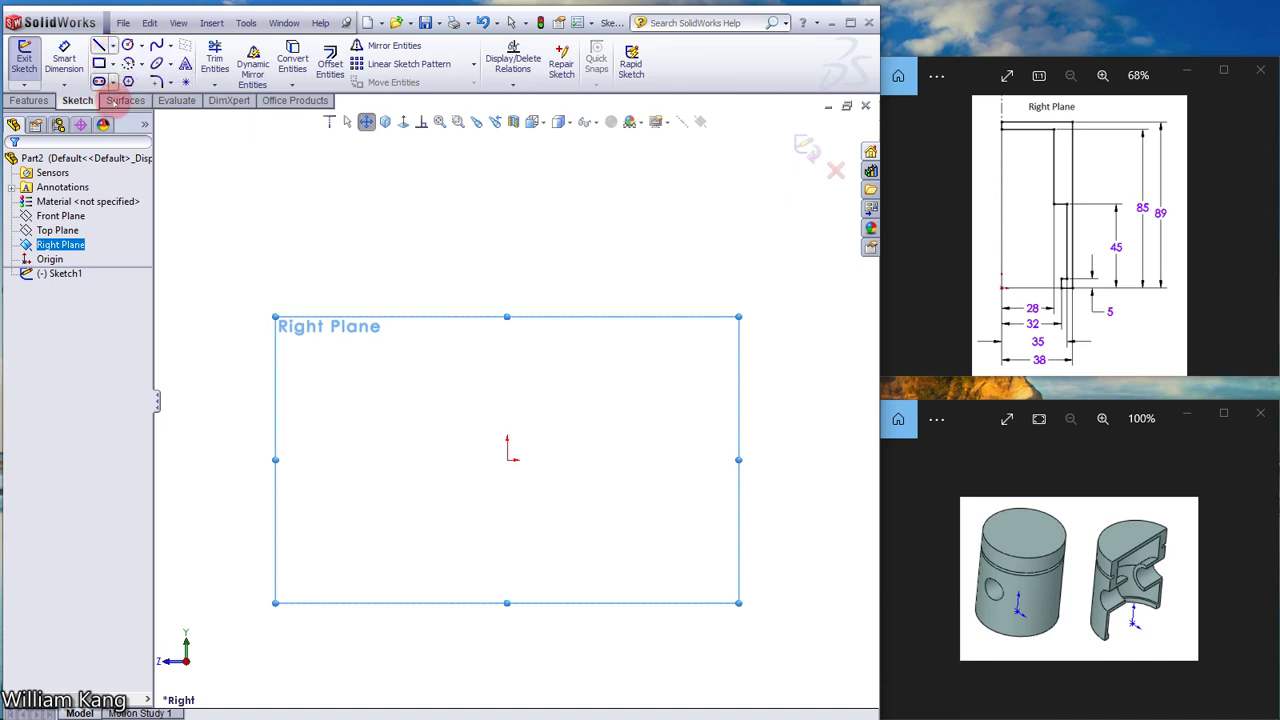
Draw a vertical centerline of about 114 mm rising from the origin
{"action": "left_click", "coordinate": [113, 46]}
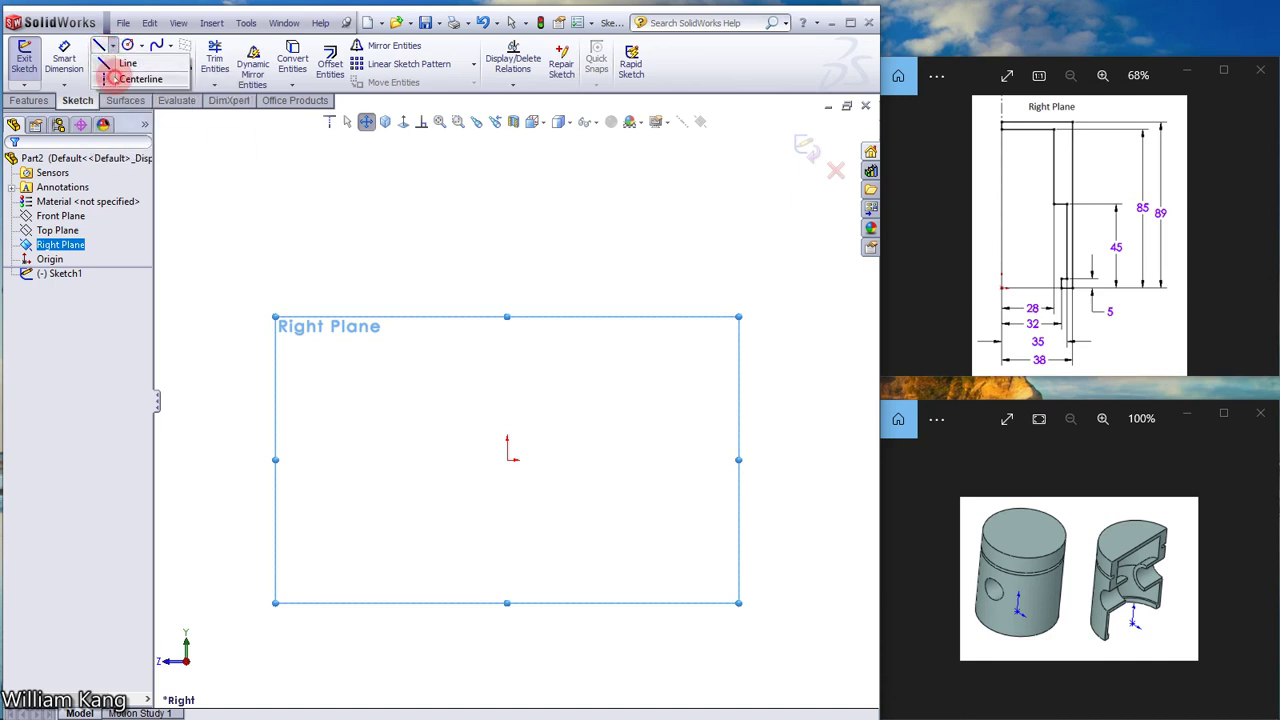
{"action": "left_click", "coordinate": [115, 78]}
{"action": "left_click", "coordinate": [507, 459]}
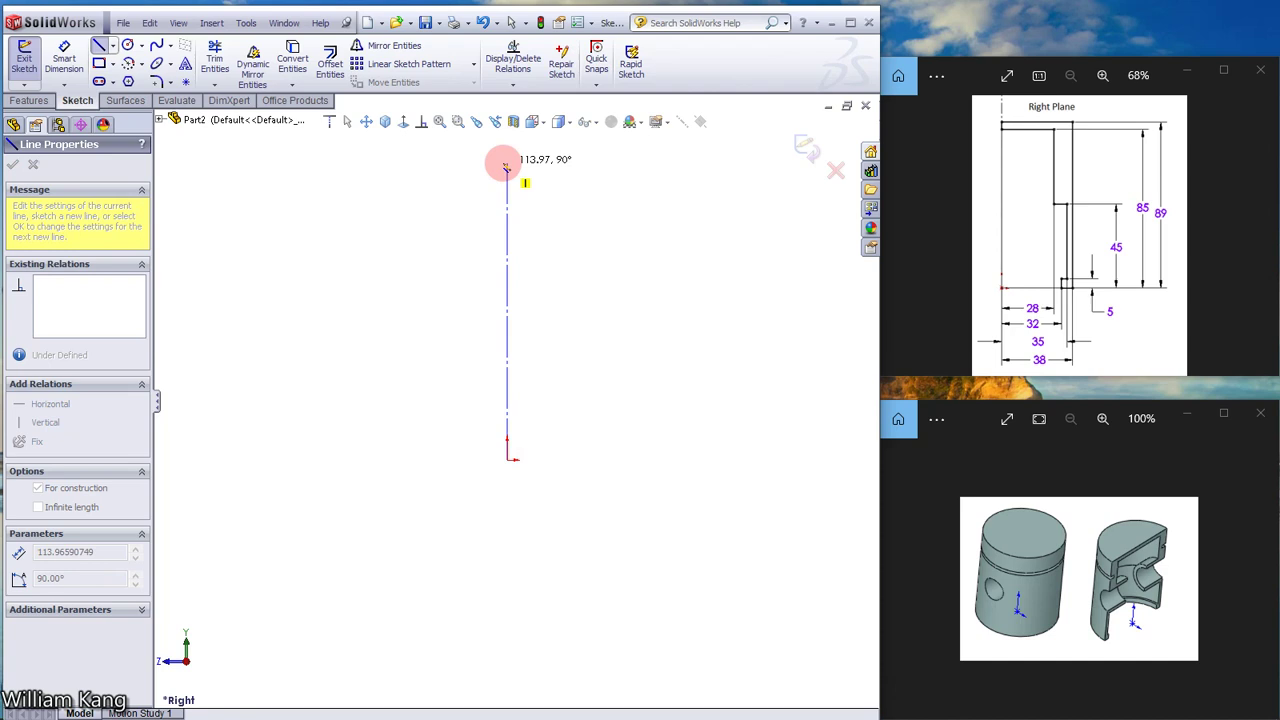
{"action": "left_click", "coordinate": [506, 166]}
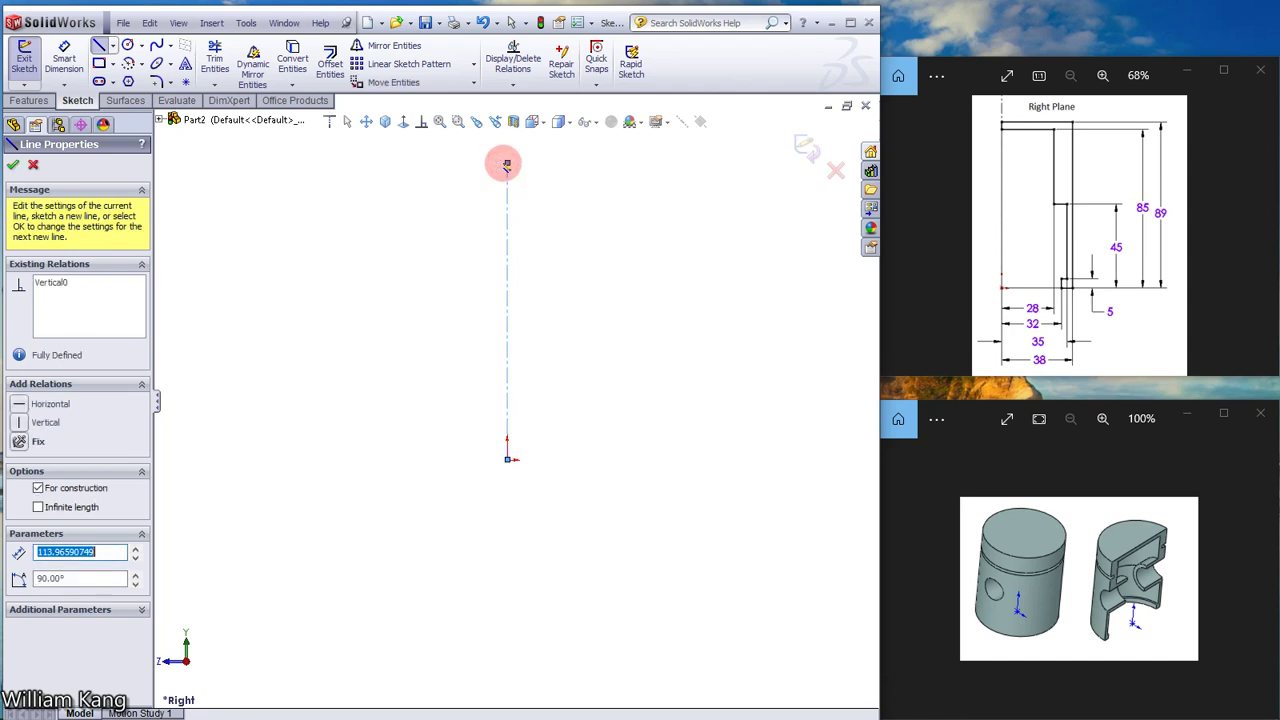
{"action": "left_click", "coordinate": [269, 358]}
{"action": "key", "text": "Escape"}
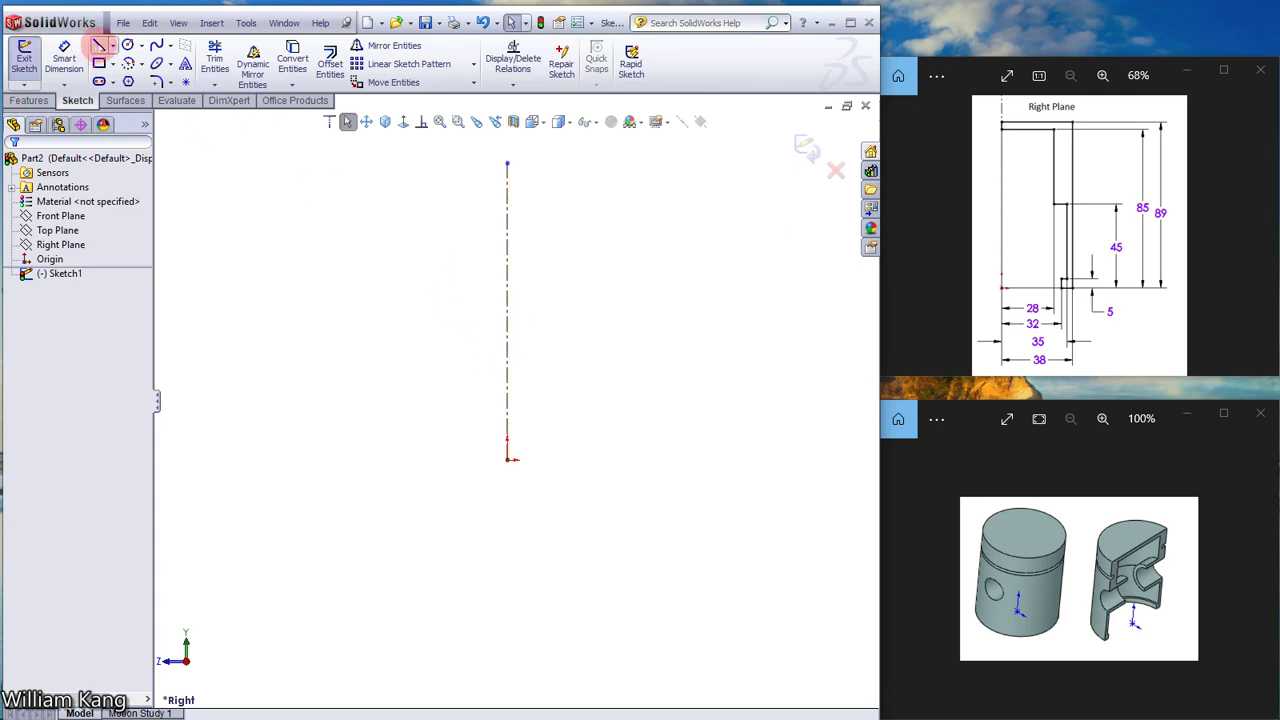
Draw the profile's top edge, outer wall and short bottom edge from the centerline's top end
{"action": "left_click", "coordinate": [99, 45]}
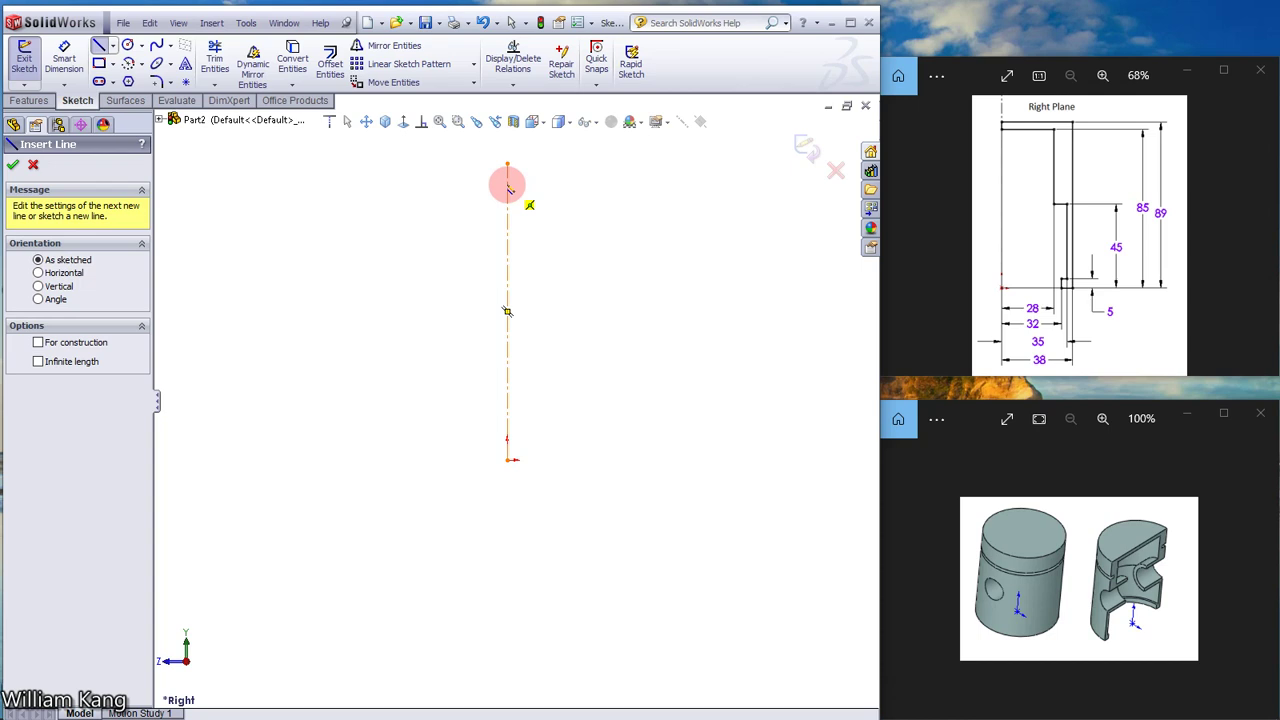
{"action": "left_click_drag", "start_coordinate": [507, 185], "coordinate": [607, 187]}
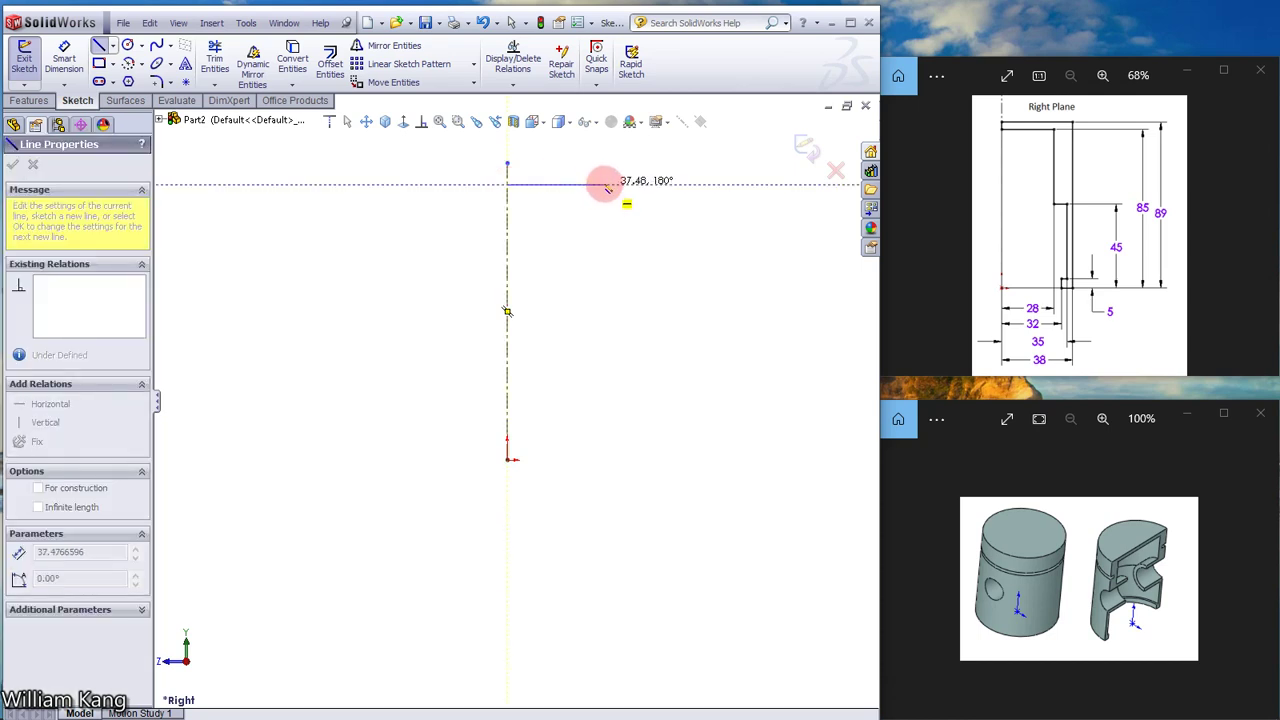
{"action": "left_click_drag", "start_coordinate": [607, 187], "coordinate": [615, 187]}
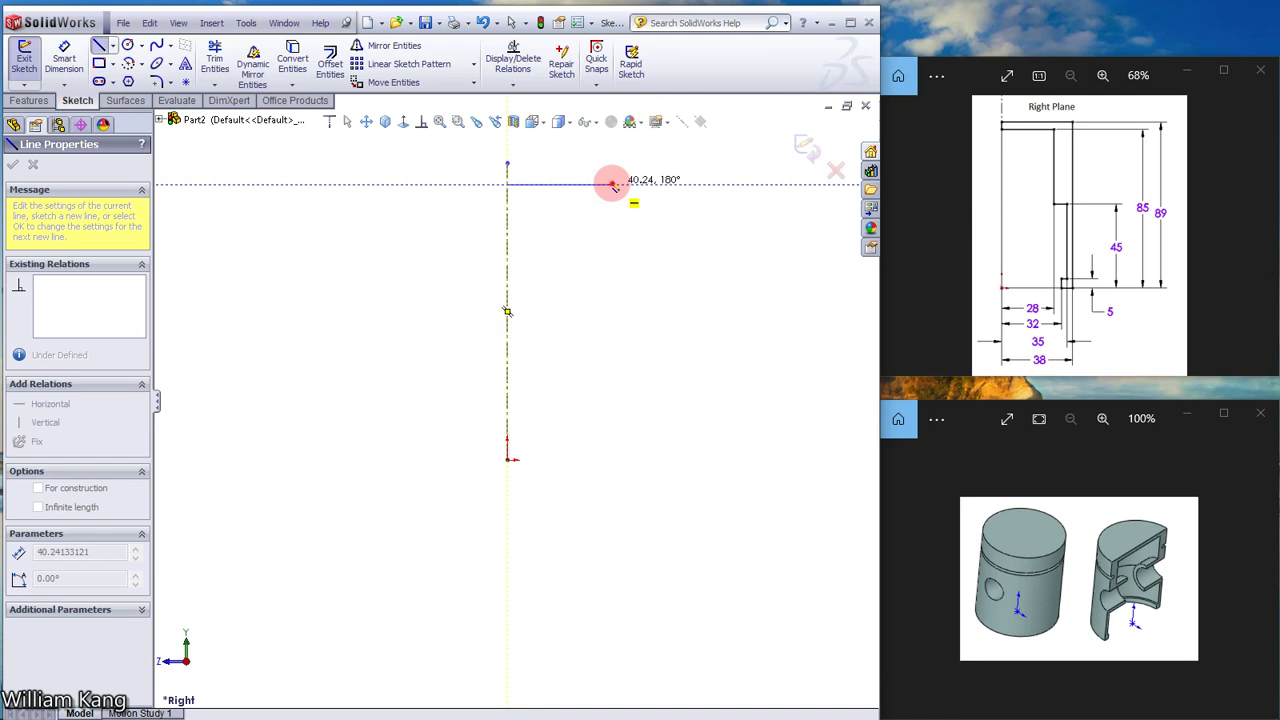
{"action": "left_click", "coordinate": [612, 185]}
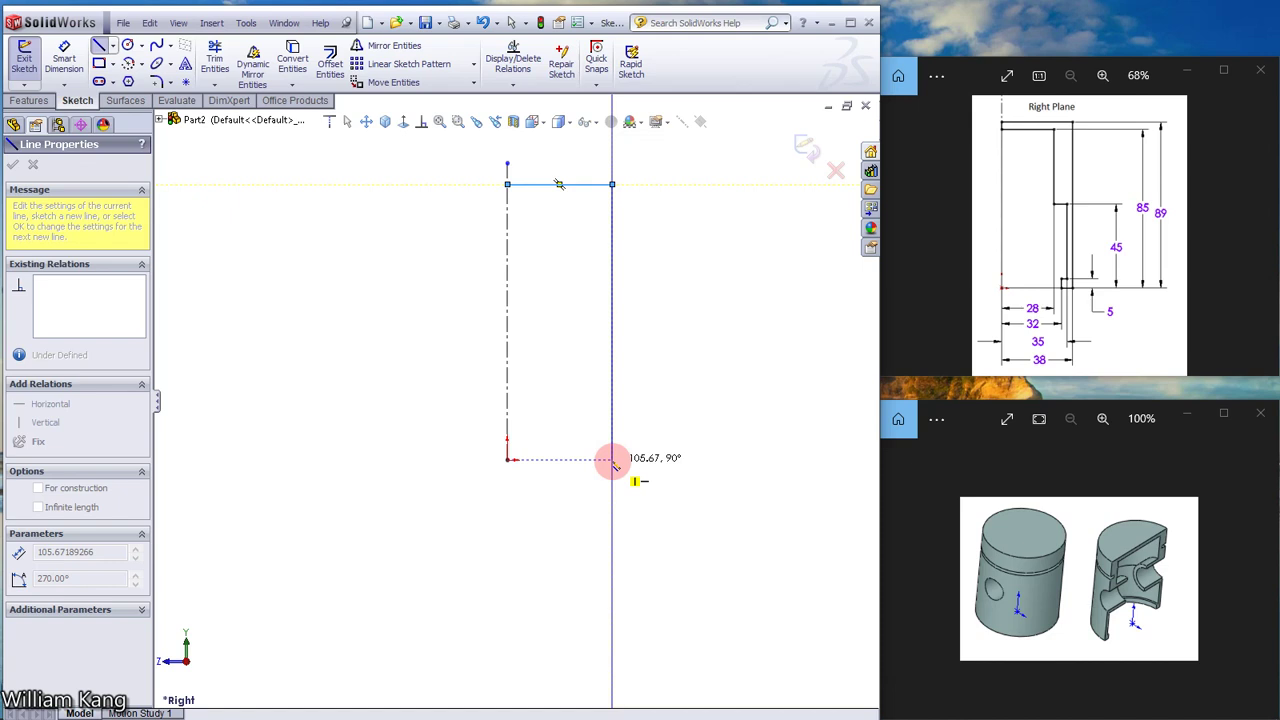
{"action": "left_click", "coordinate": [612, 457]}
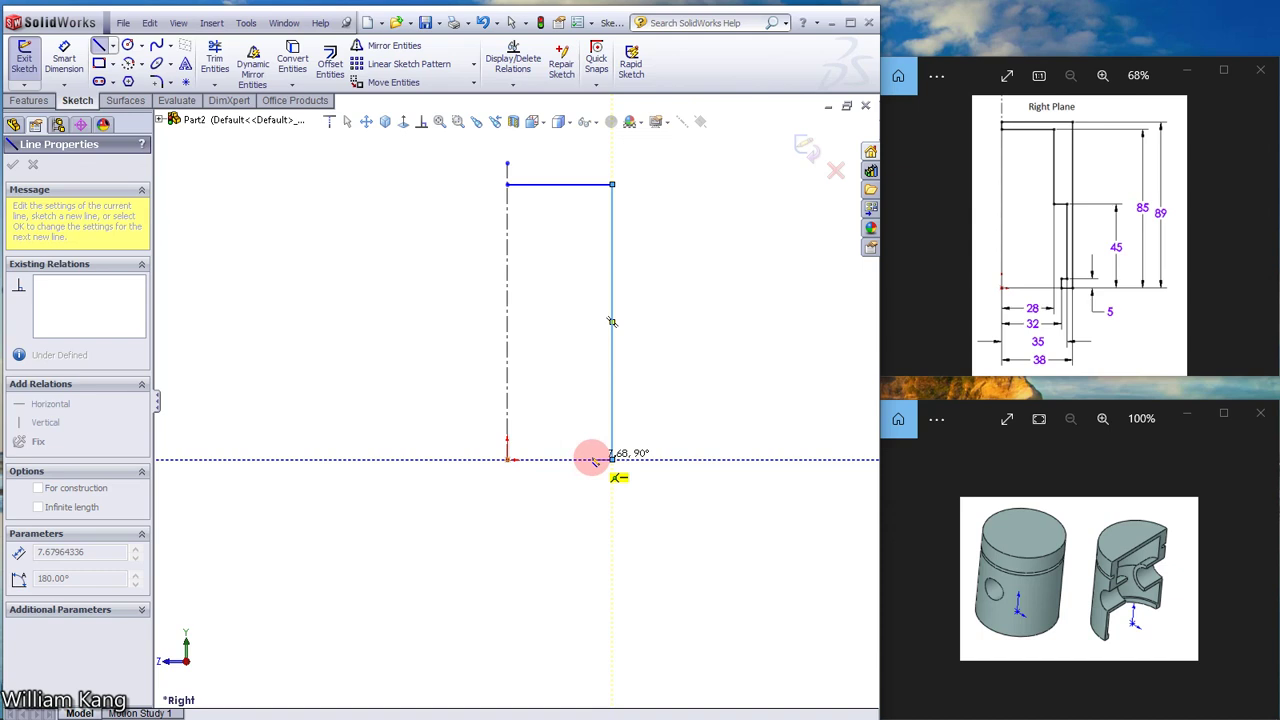
{"action": "left_click", "coordinate": [595, 460]}
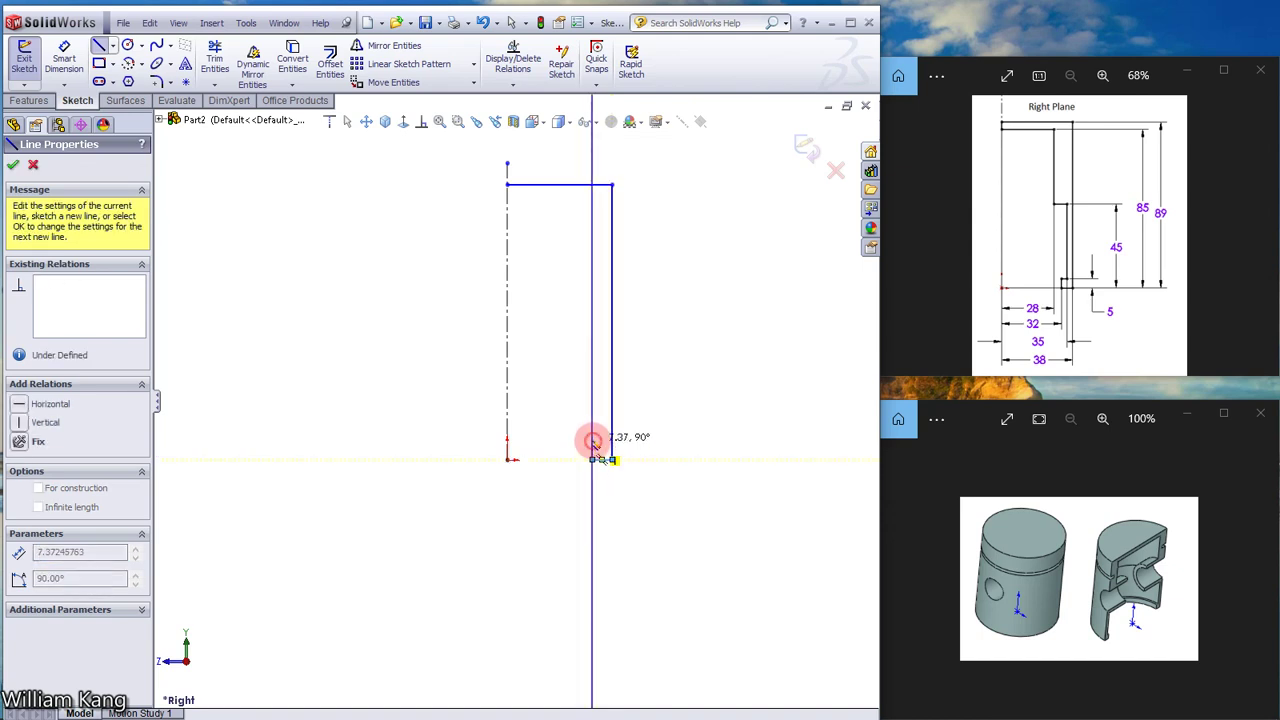
{"action": "left_click", "coordinate": [594, 440]}
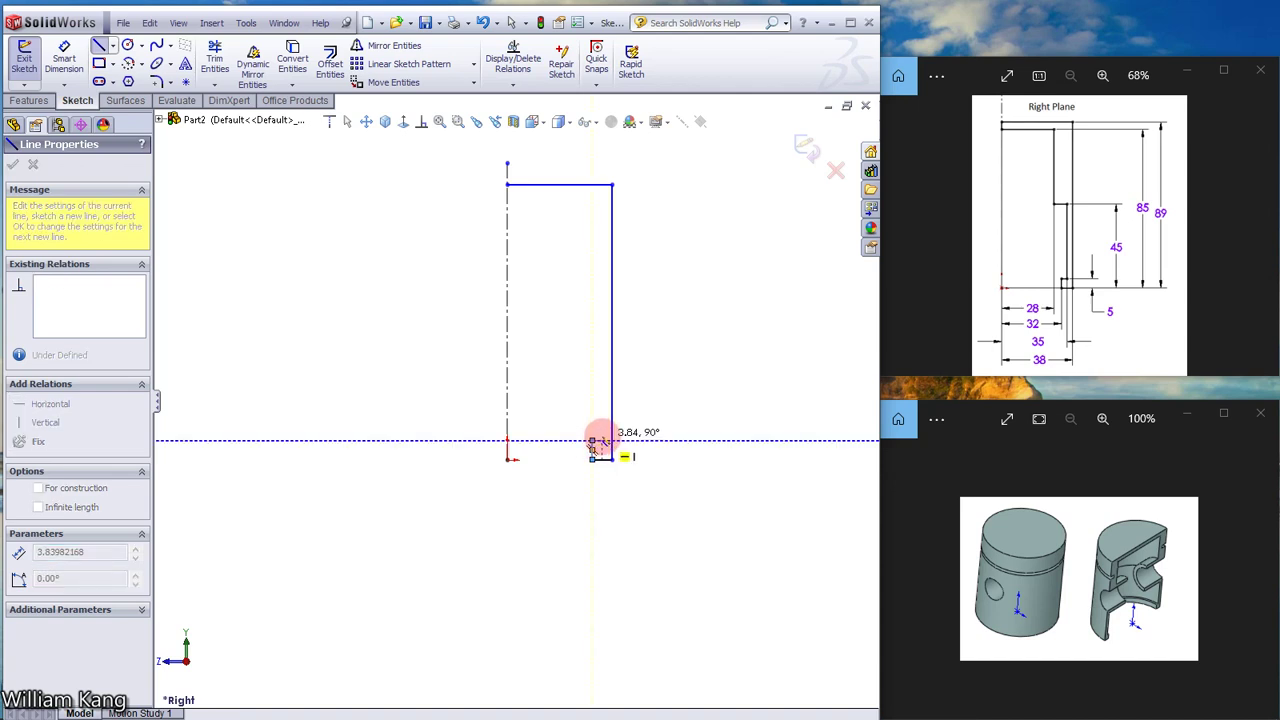
Draw the inner step, walls and ledge back to the centerline, closing the profile
{"action": "left_click", "coordinate": [600, 440]}
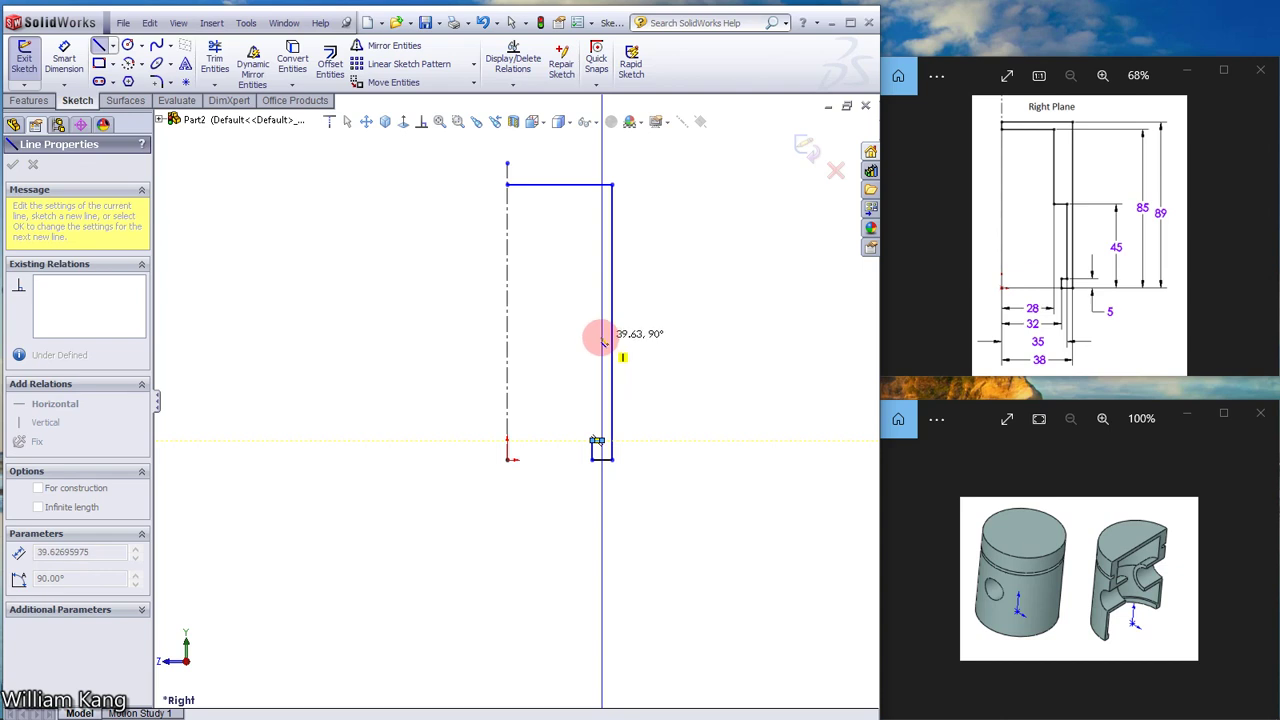
{"action": "left_click", "coordinate": [601, 336]}
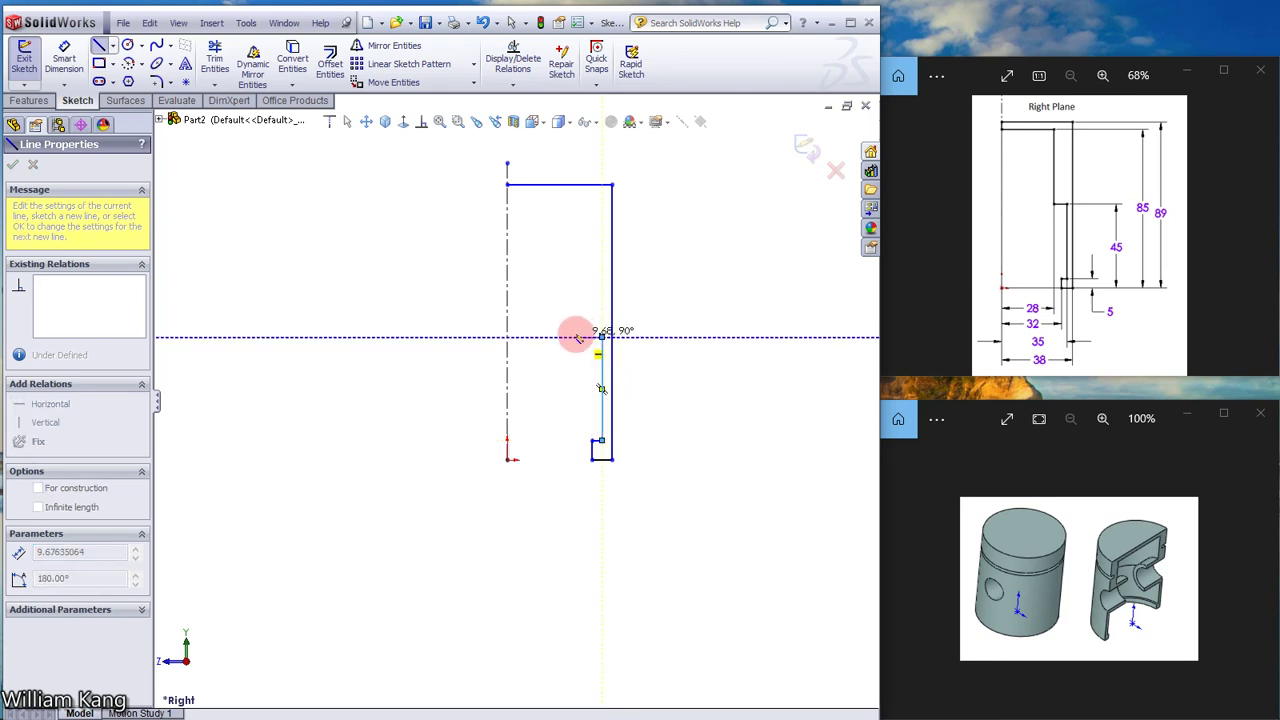
{"action": "left_click", "coordinate": [575, 336]}
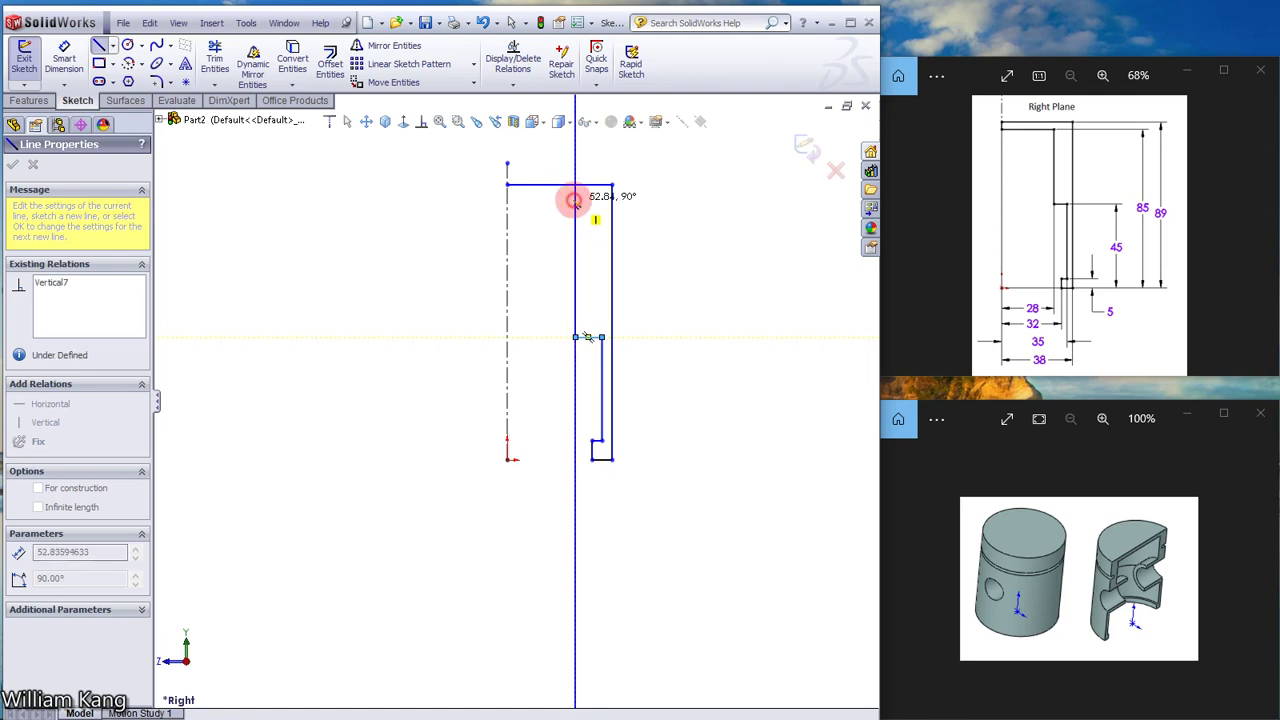
{"action": "left_click", "coordinate": [575, 199]}
{"action": "left_click", "coordinate": [507, 199]}
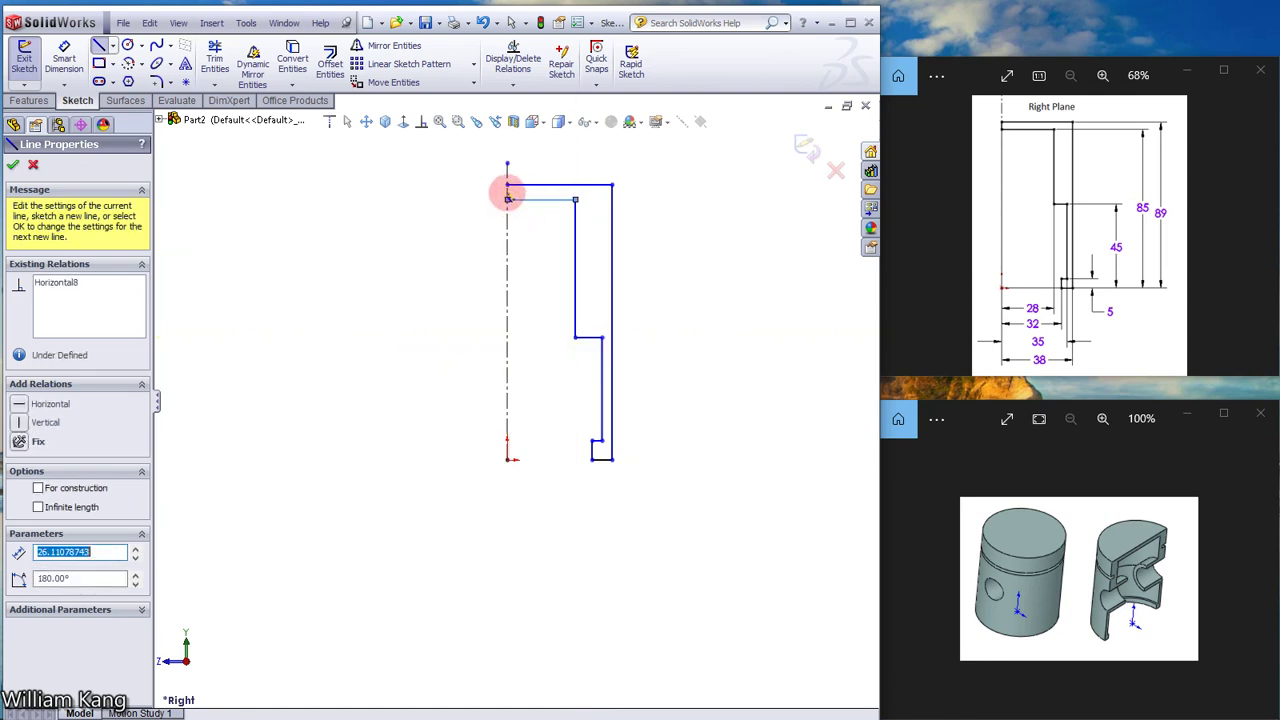
{"action": "left_click", "coordinate": [507, 186]}
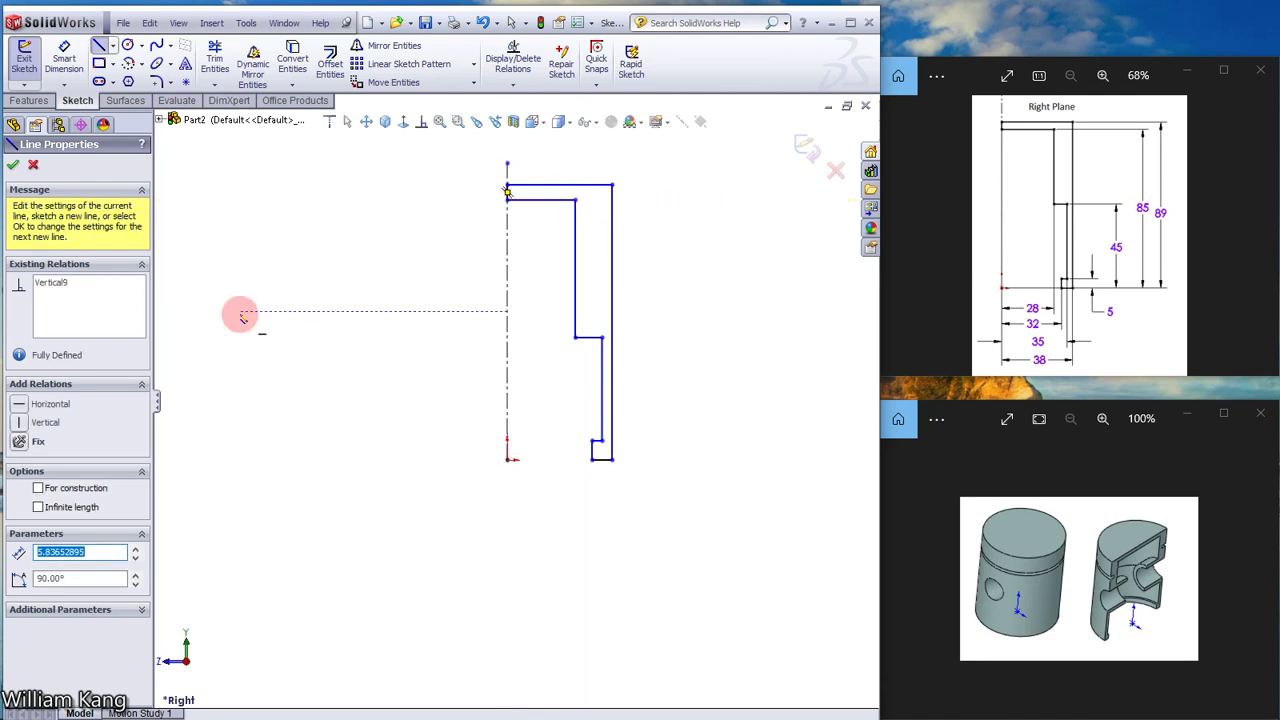
{"action": "key", "text": "Escape"}
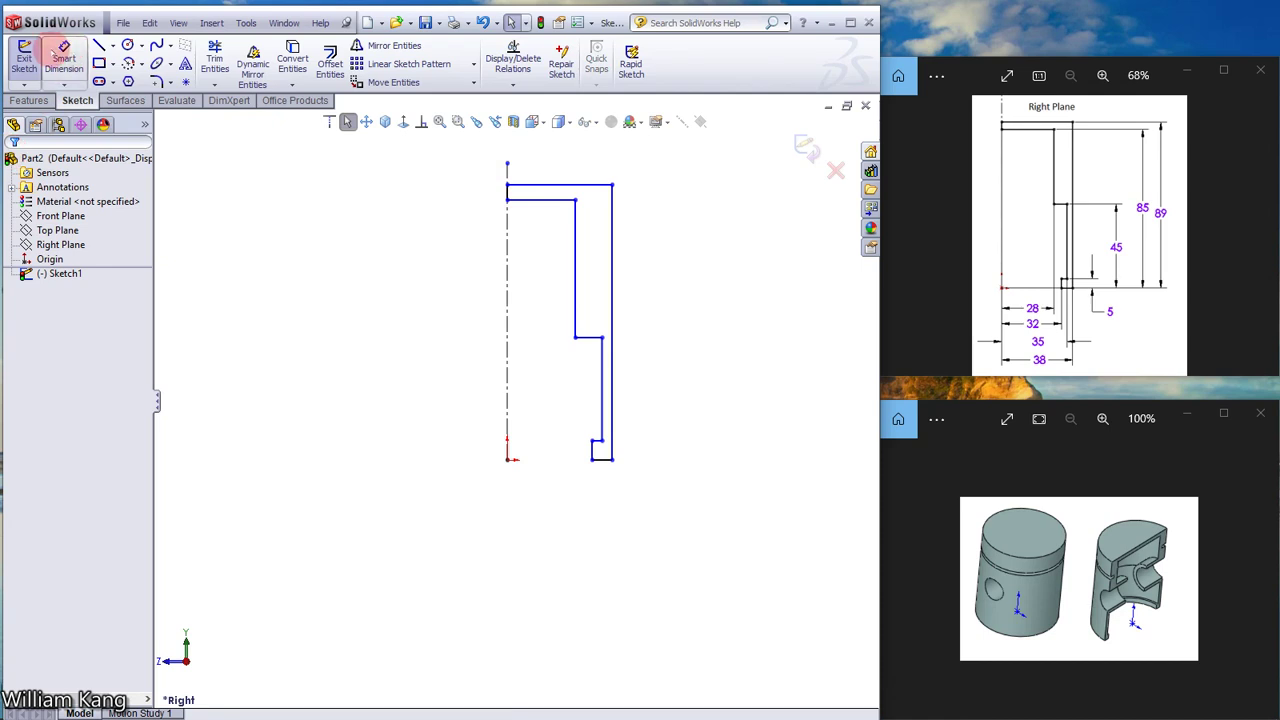
Dimension the short bottom step 5 mm tall and the wall height 45 mm
{"action": "left_click", "coordinate": [62, 50]}
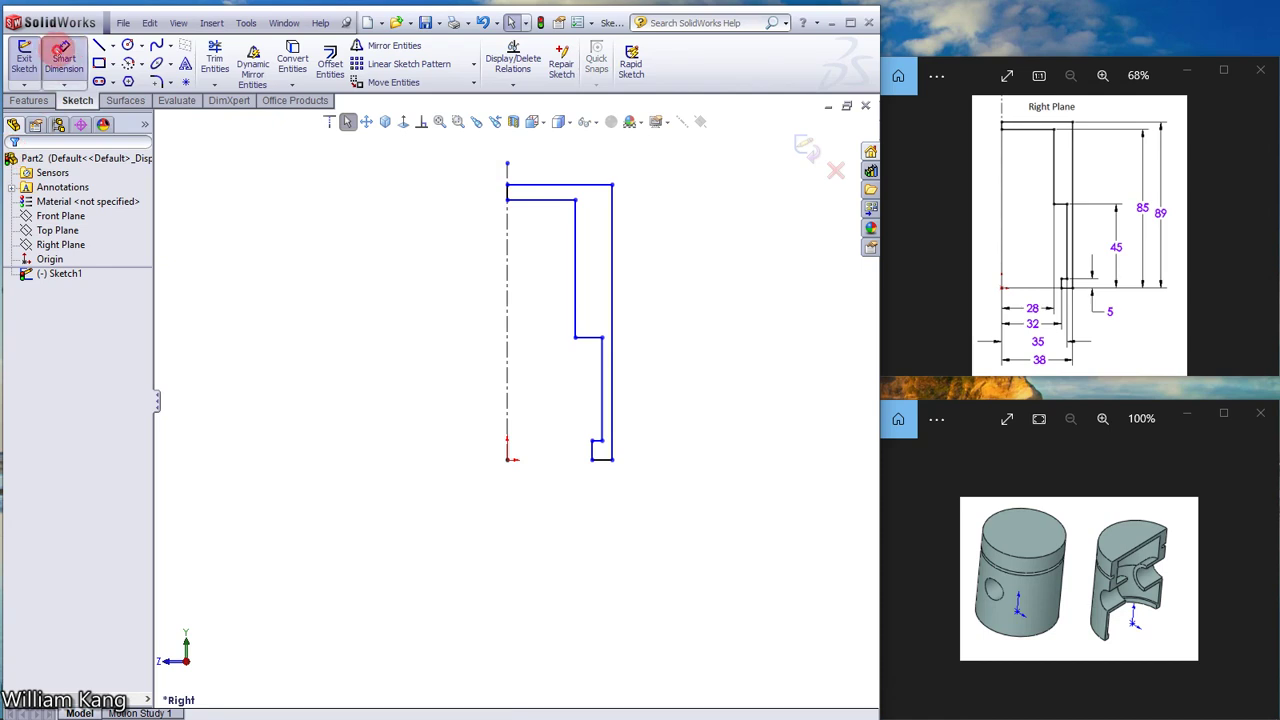
{"action": "left_click", "coordinate": [597, 449]}
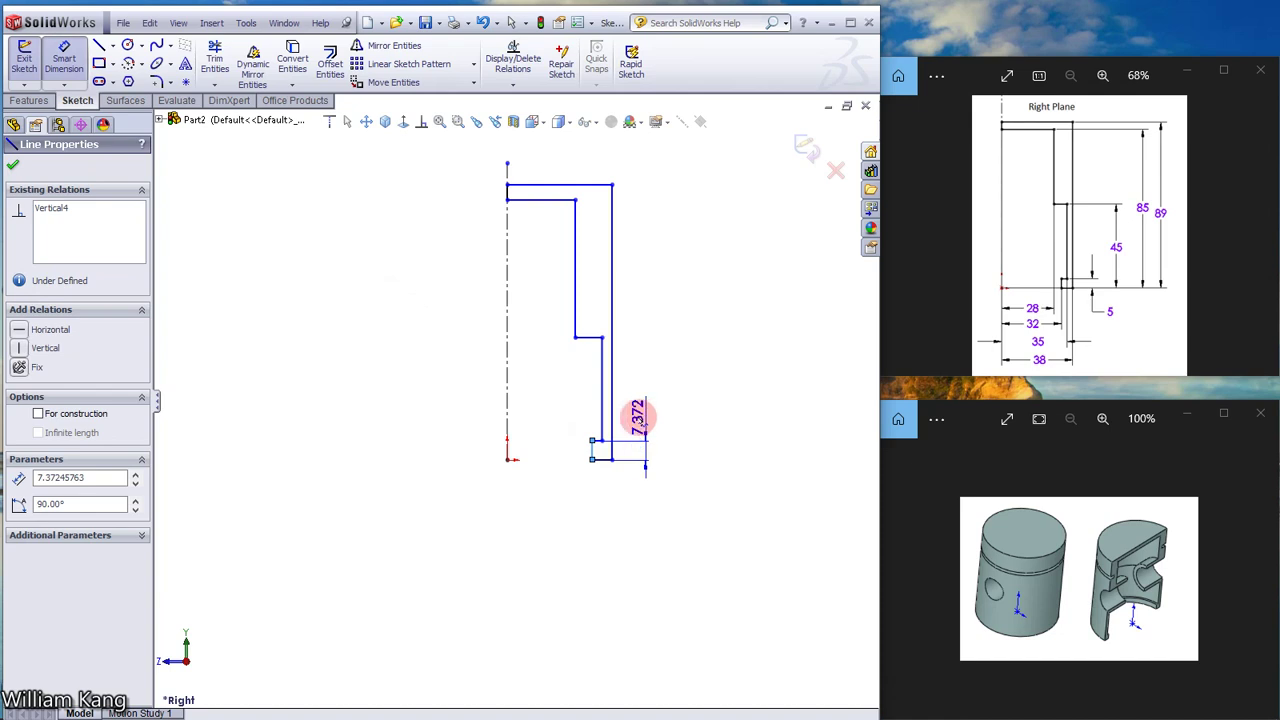
{"action": "left_click", "coordinate": [638, 420]}
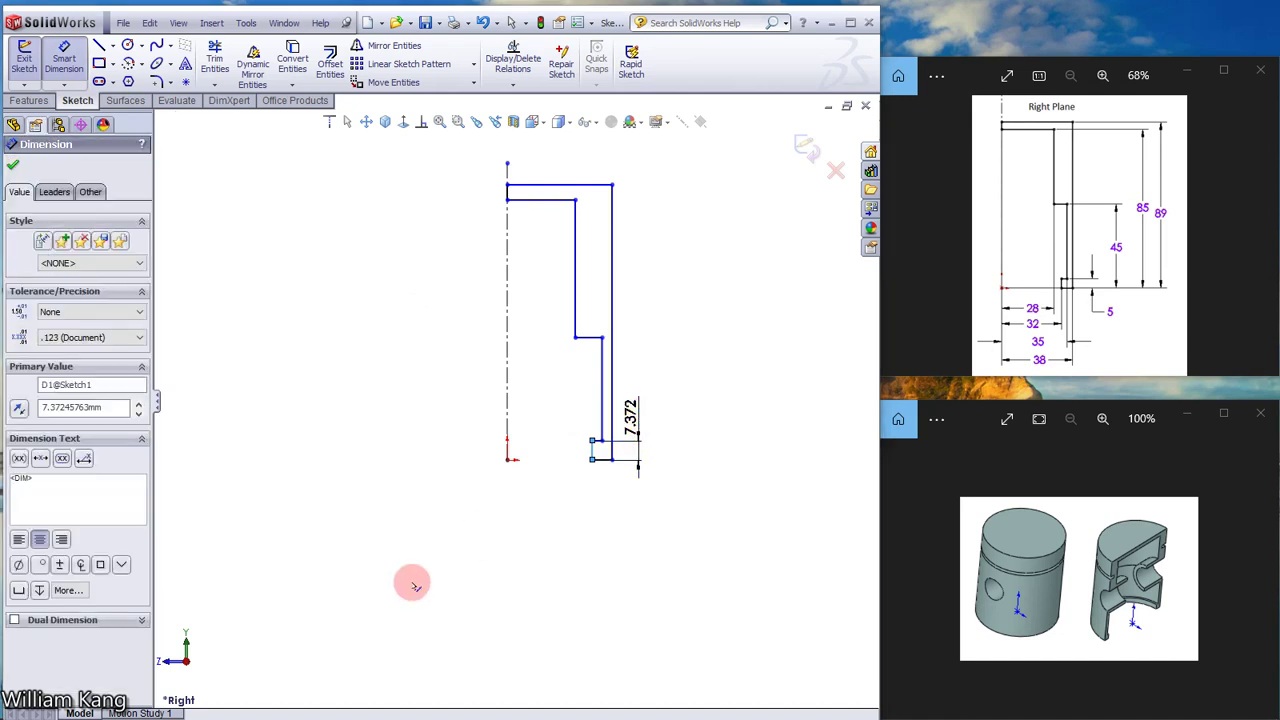
{"action": "type", "text": "5"}
{"action": "key", "text": "Return"}
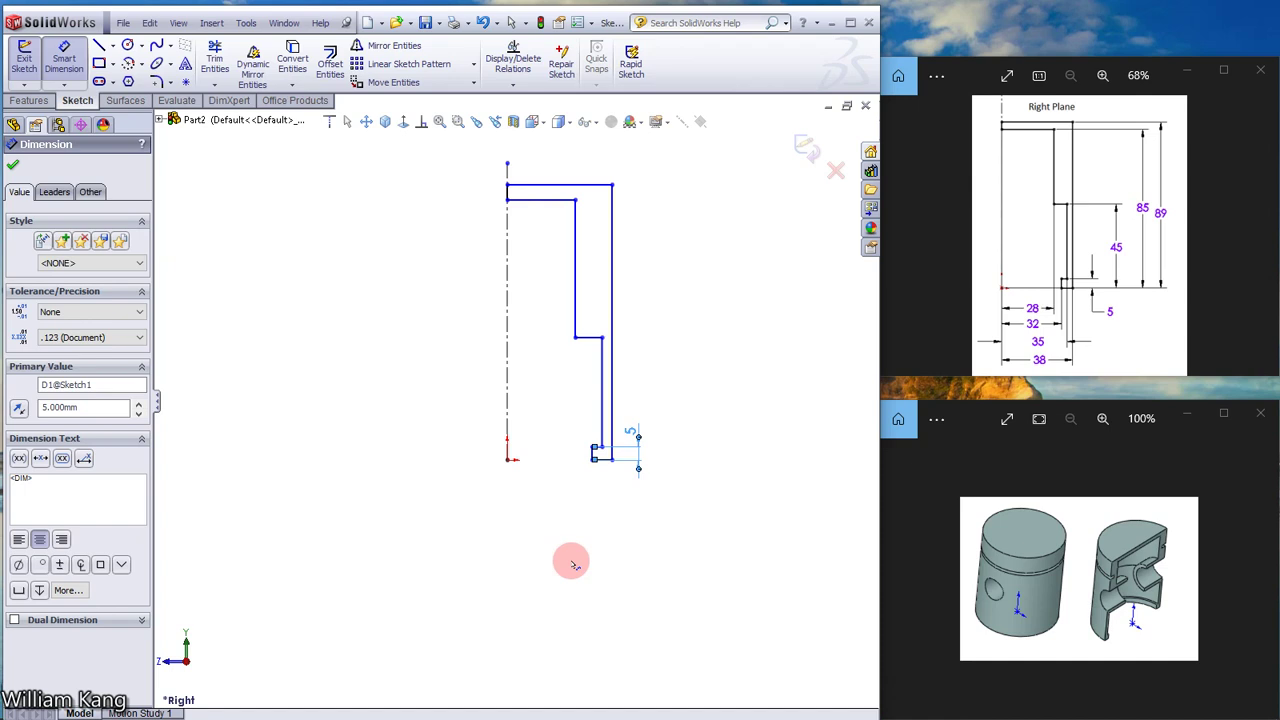
{"action": "left_click", "coordinate": [587, 340]}
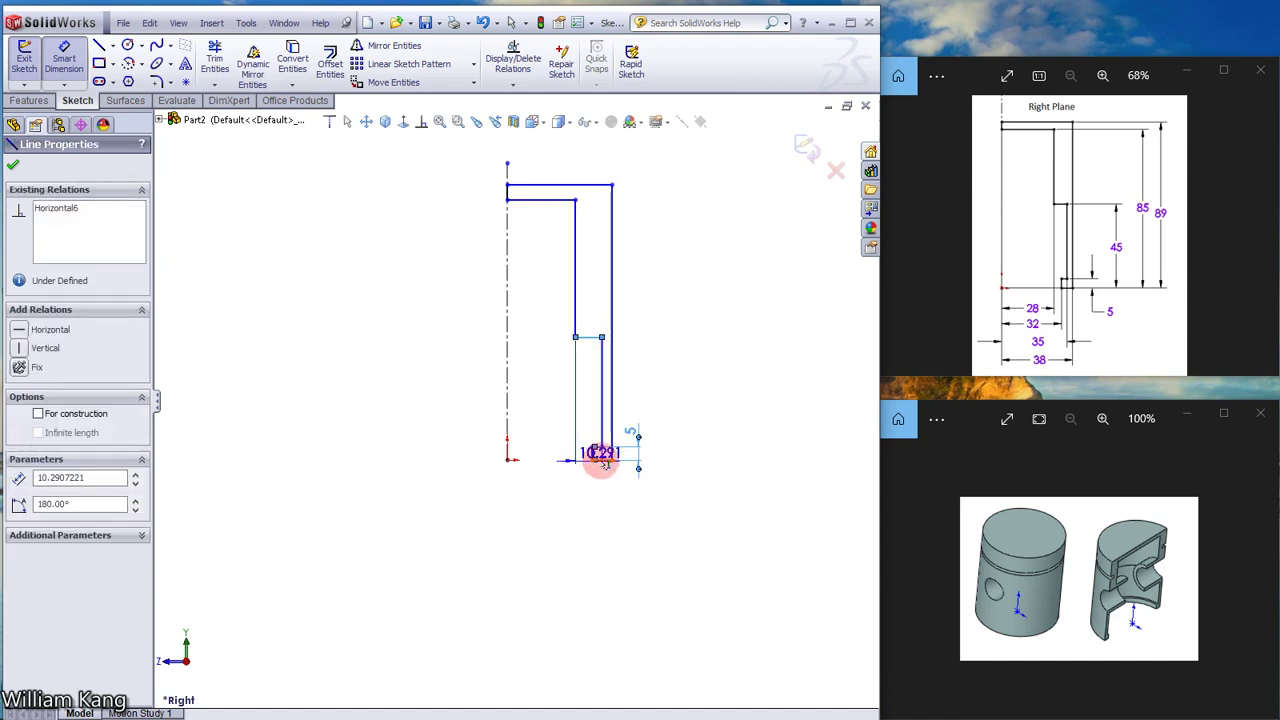
{"action": "left_click", "coordinate": [601, 458]}
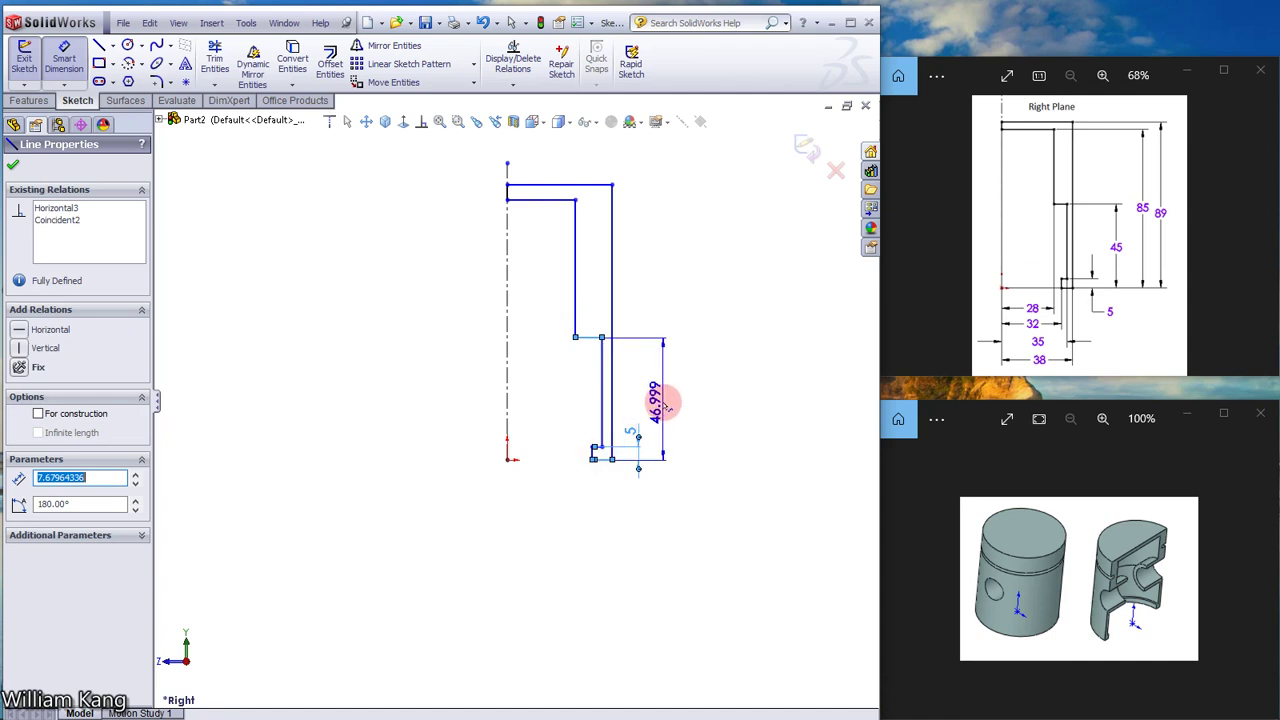
{"action": "left_click", "coordinate": [664, 404]}
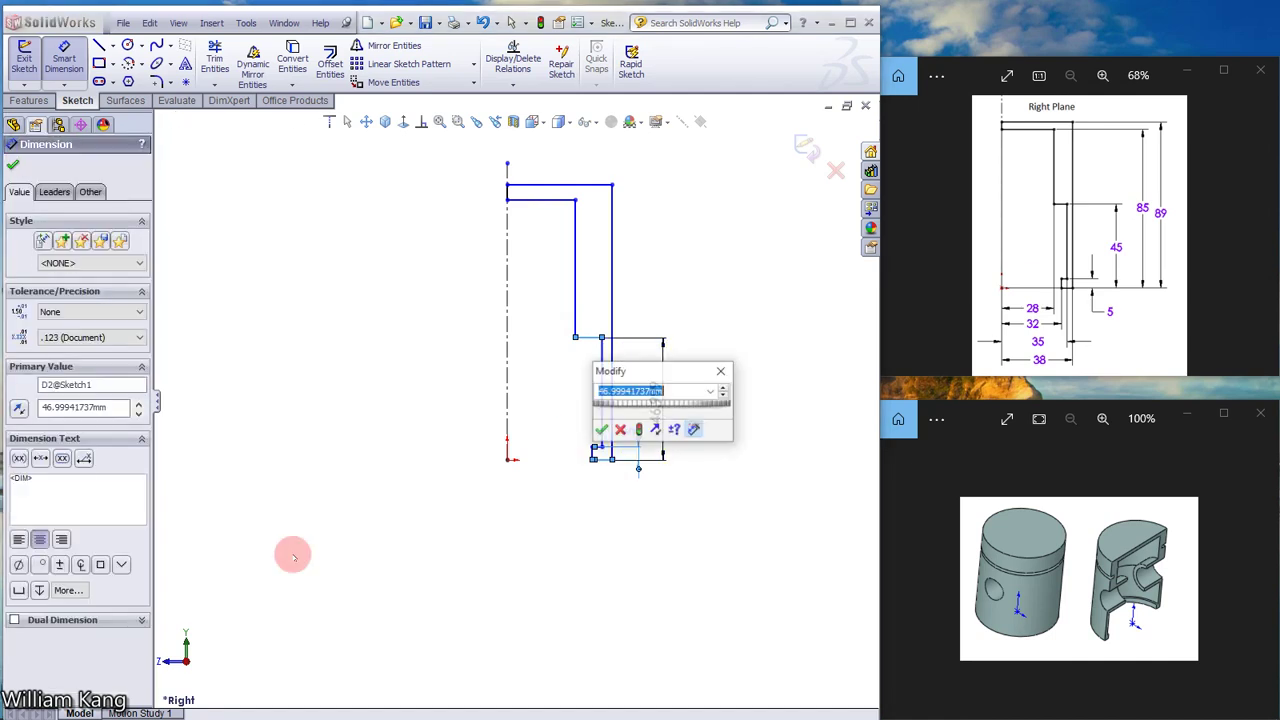
{"action": "type", "text": "4"}
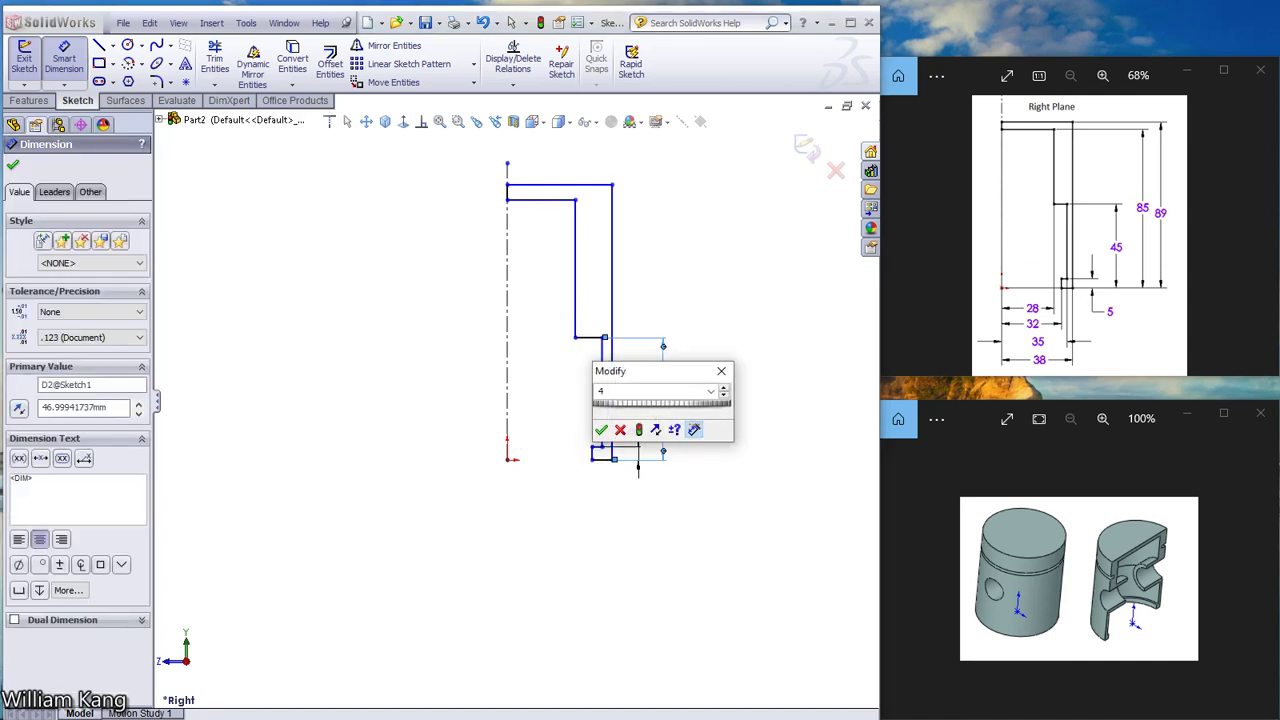
{"action": "type", "text": "5"}
{"action": "key", "text": "Return"}
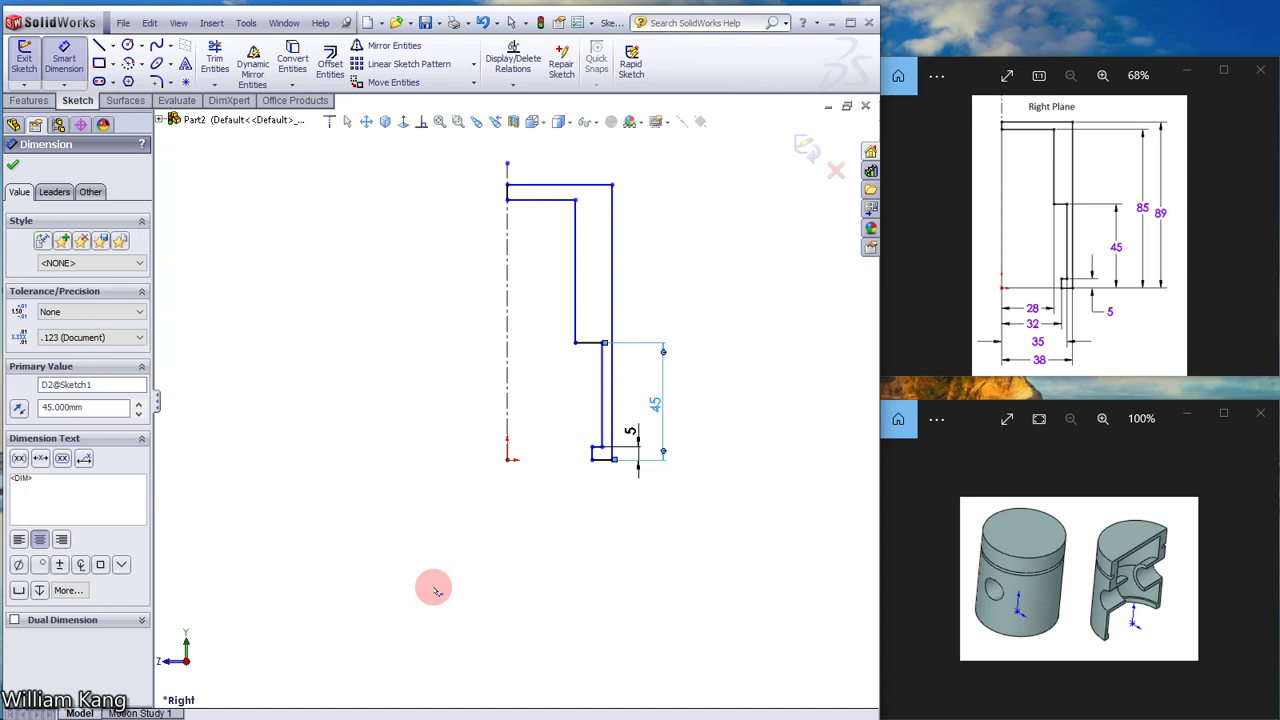
Dimension the inner wall 28 mm and the bottom line 32 mm from the centerline
{"action": "left_click", "coordinate": [578, 308]}
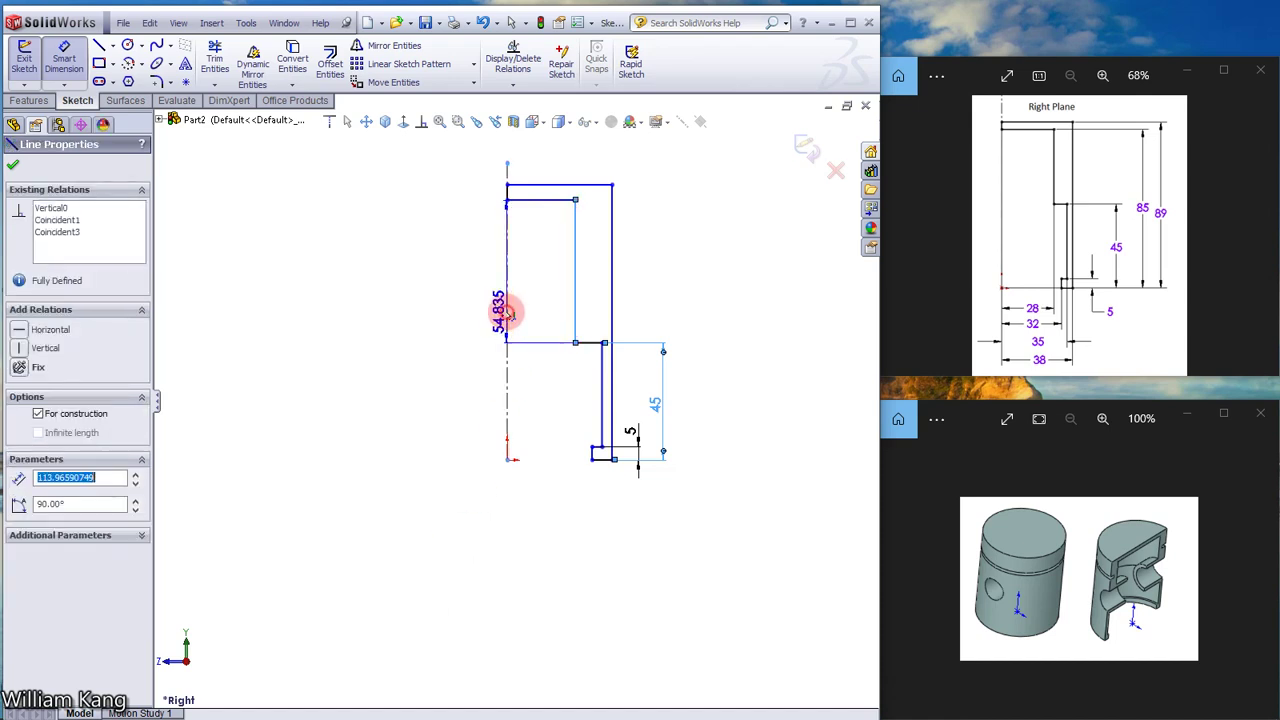
{"action": "left_click", "coordinate": [508, 313]}
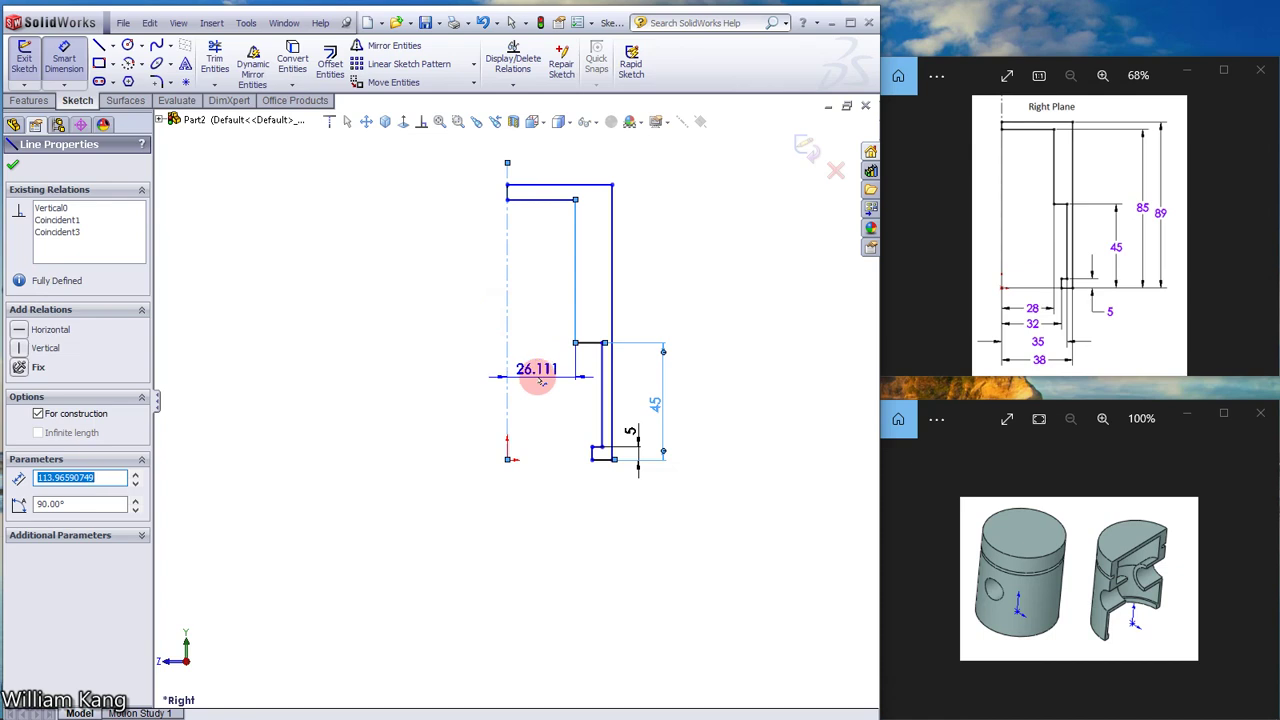
{"action": "left_click", "coordinate": [541, 381]}
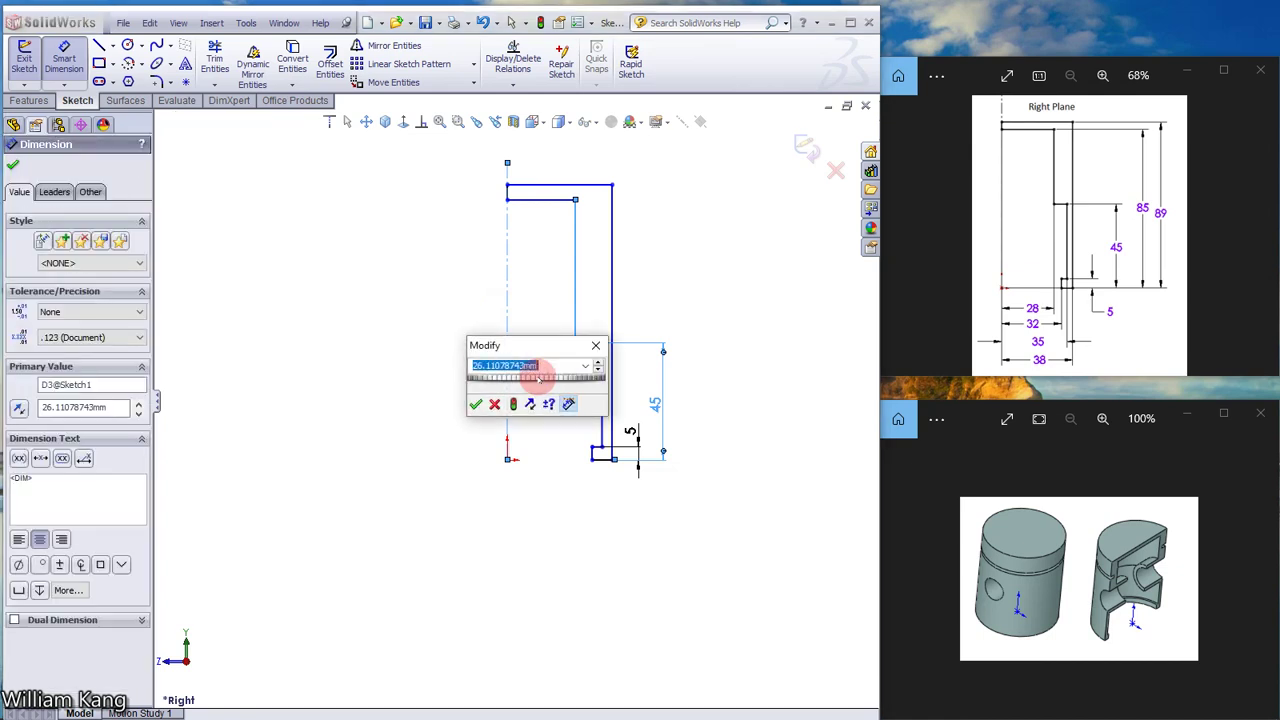
{"action": "type", "text": "28"}
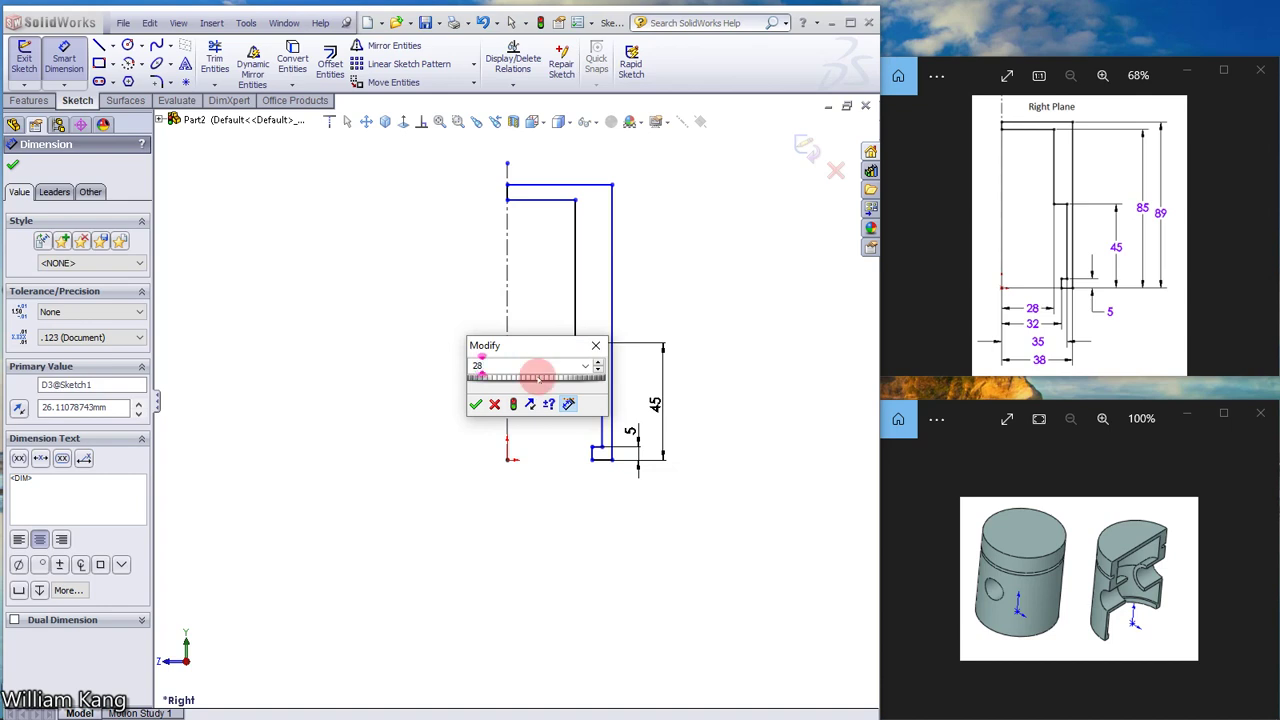
{"action": "key", "text": "Return"}
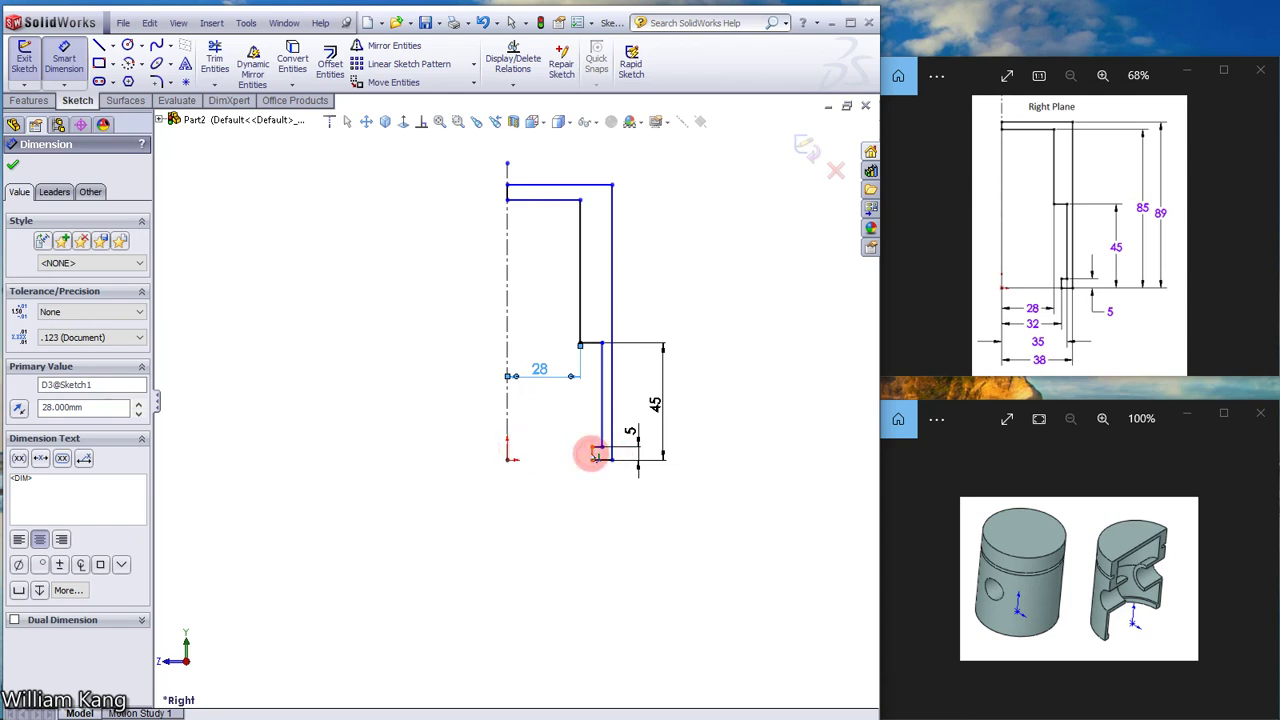
{"action": "left_click", "coordinate": [595, 455]}
{"action": "left_click", "coordinate": [508, 447]}
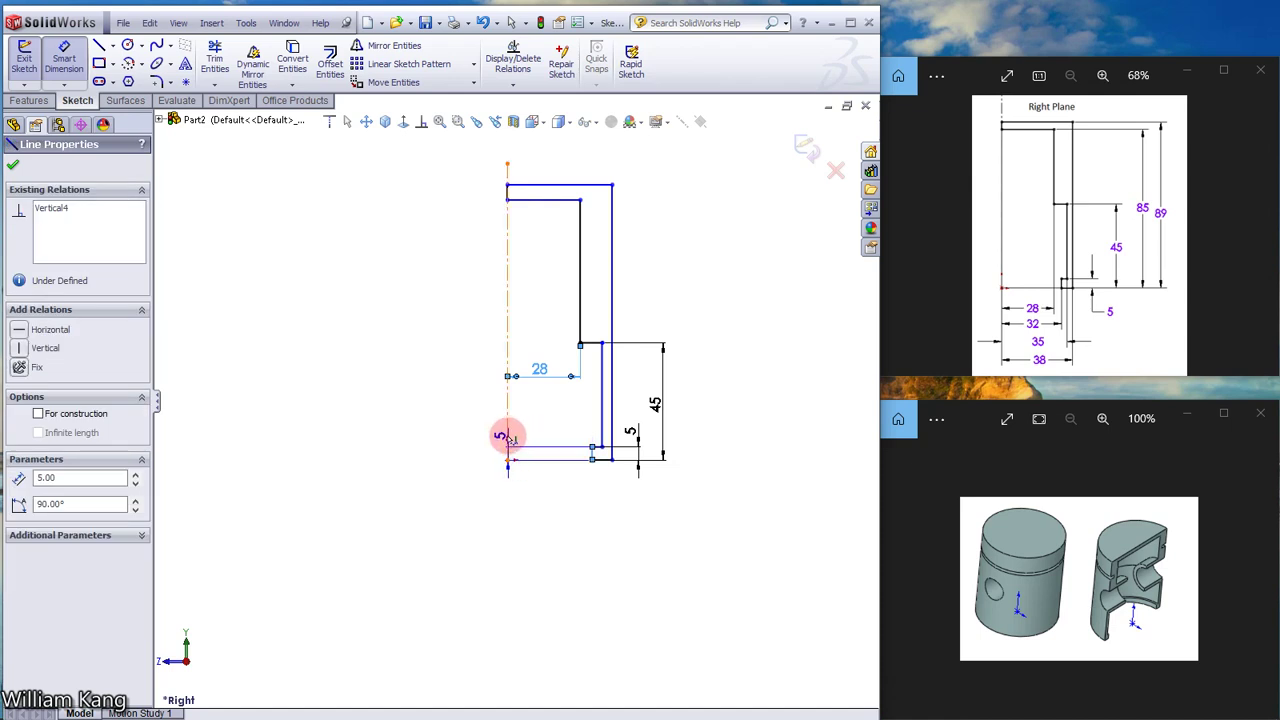
{"action": "left_click", "coordinate": [508, 437]}
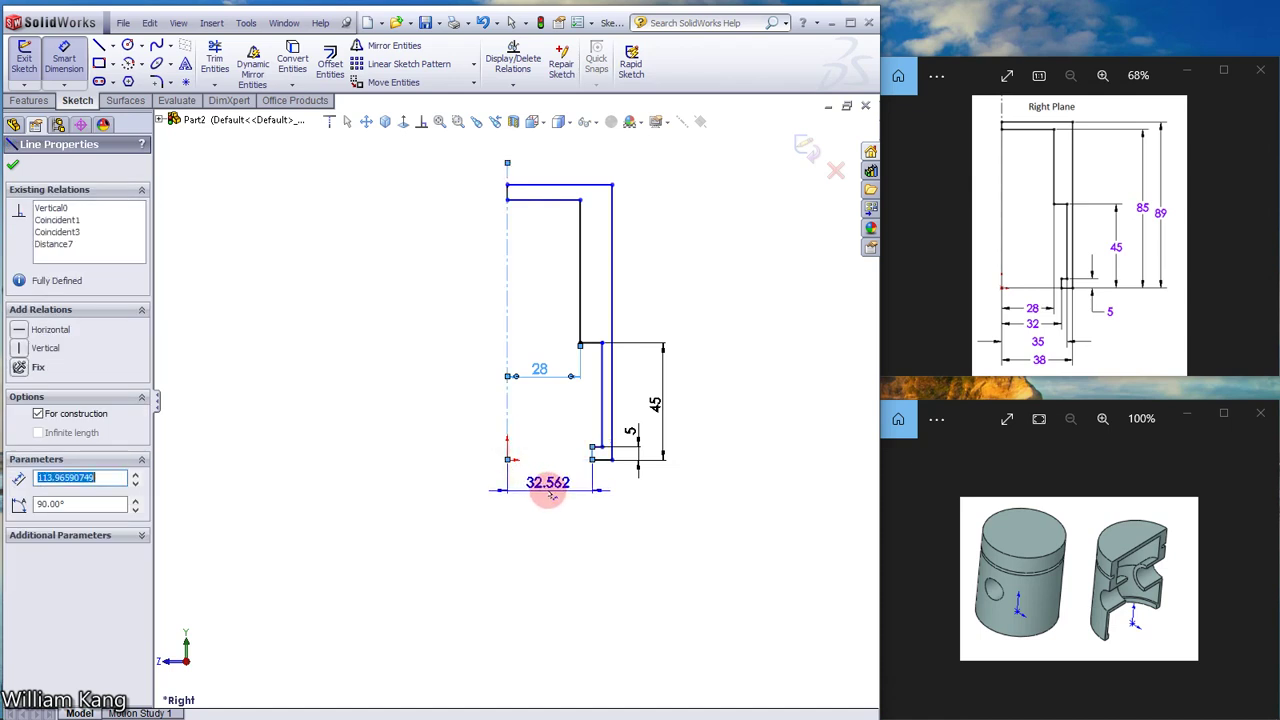
{"action": "left_click", "coordinate": [551, 495]}
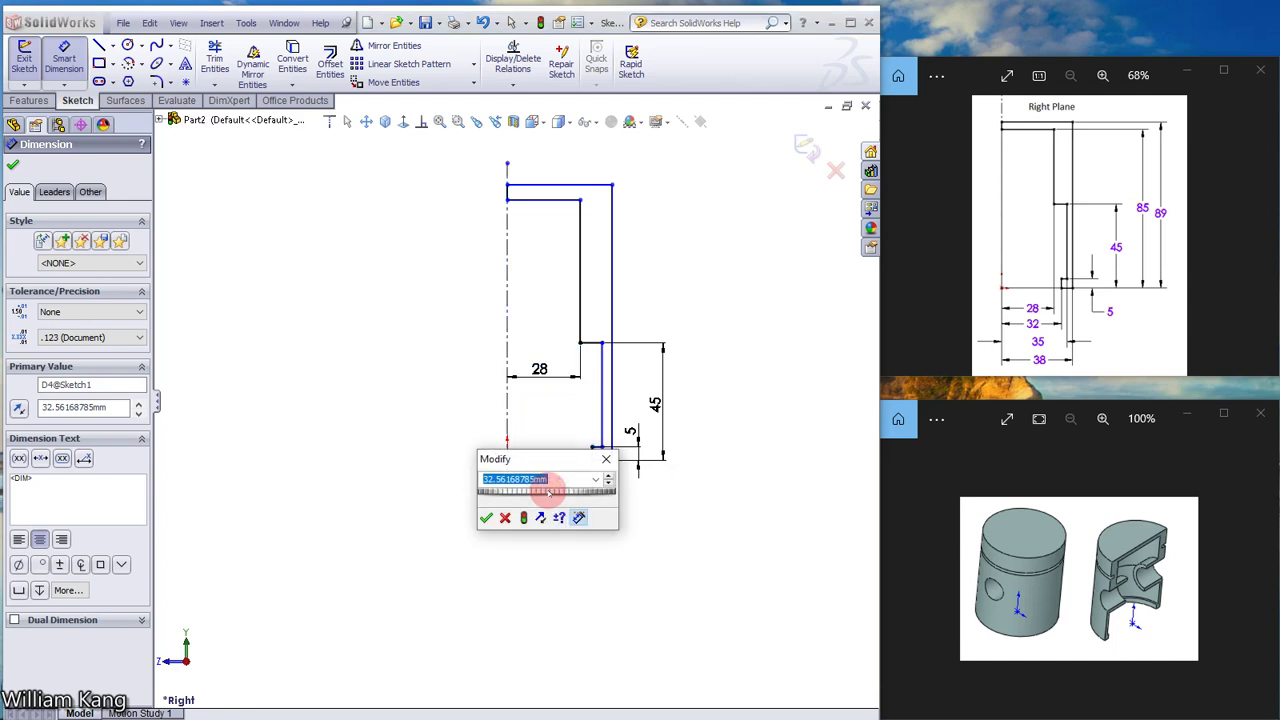
{"action": "left_click", "coordinate": [438, 497]}
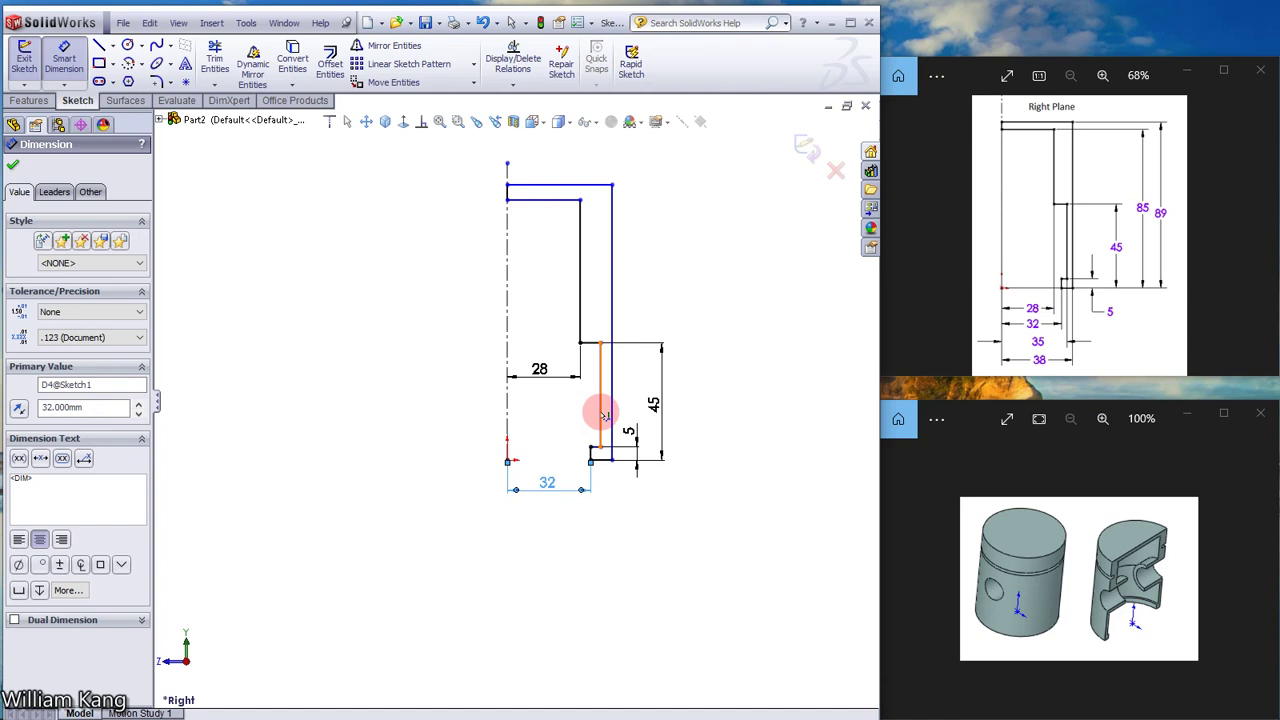
Dimension the next vertical line 35 mm and the top edge 38 mm from the centerline
{"action": "left_click_drag", "start_coordinate": [603, 414], "coordinate": [505, 420]}
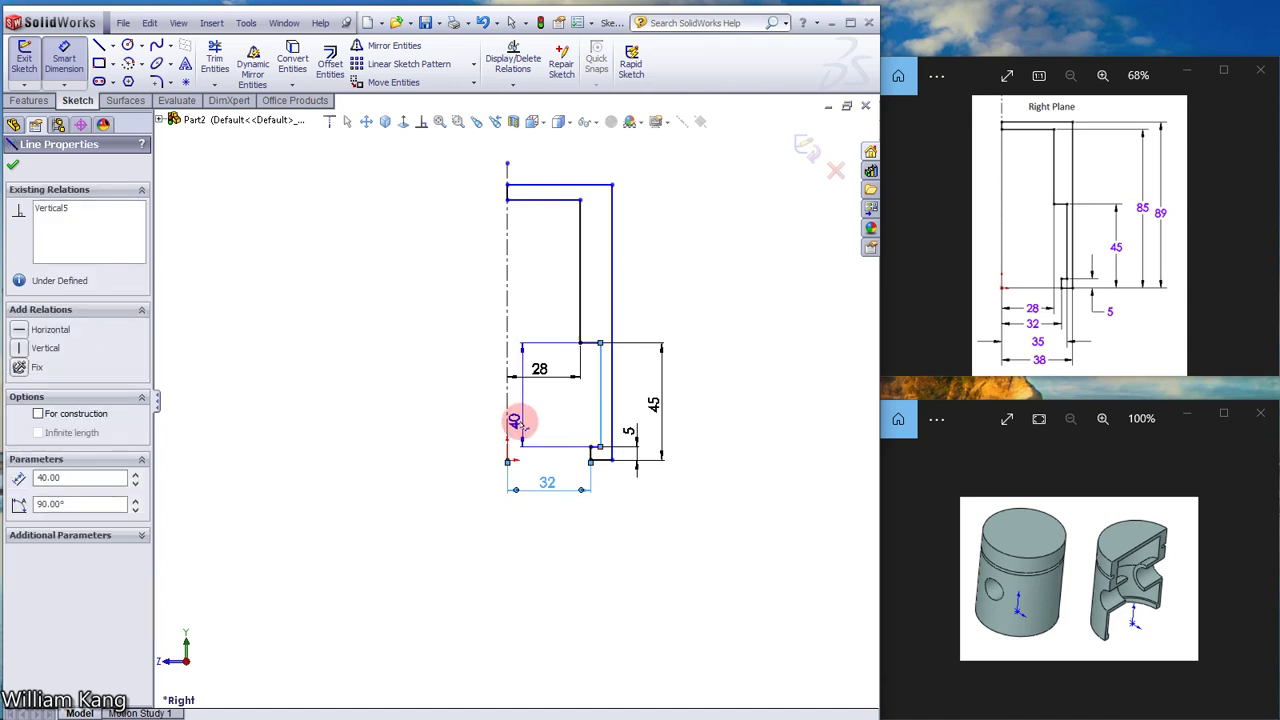
{"action": "left_click", "coordinate": [507, 421]}
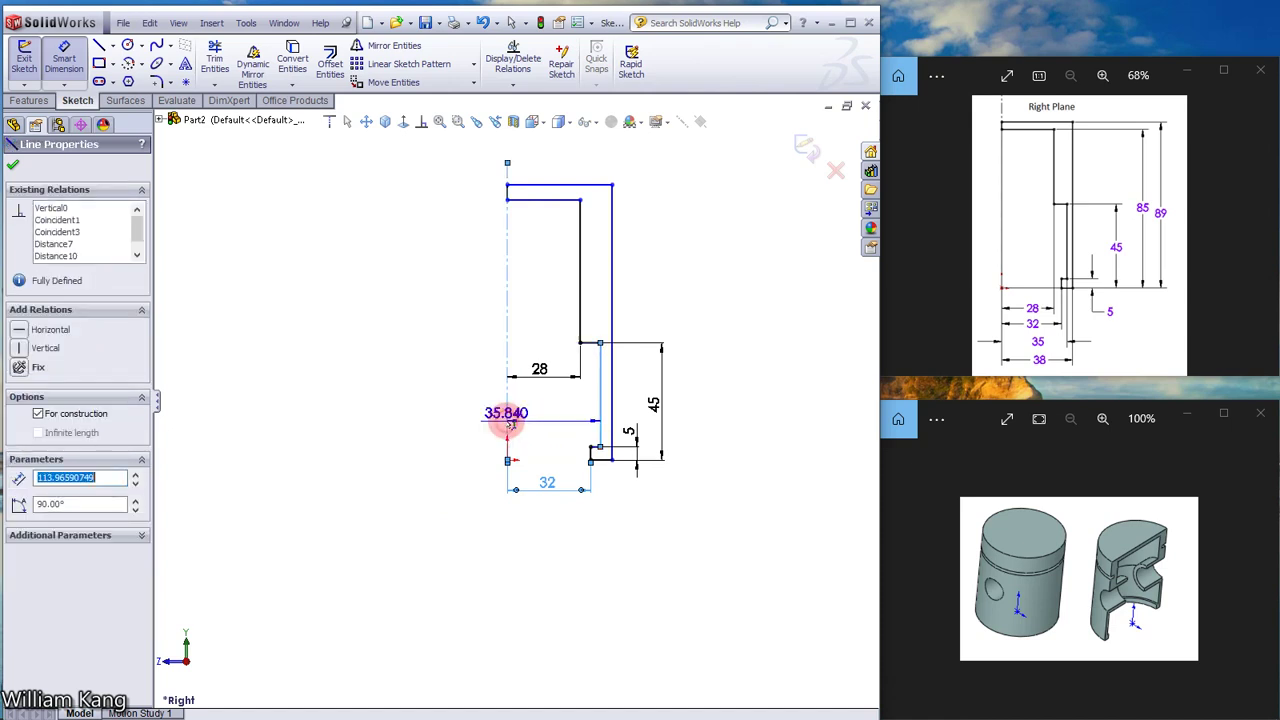
{"action": "left_click", "coordinate": [556, 526]}
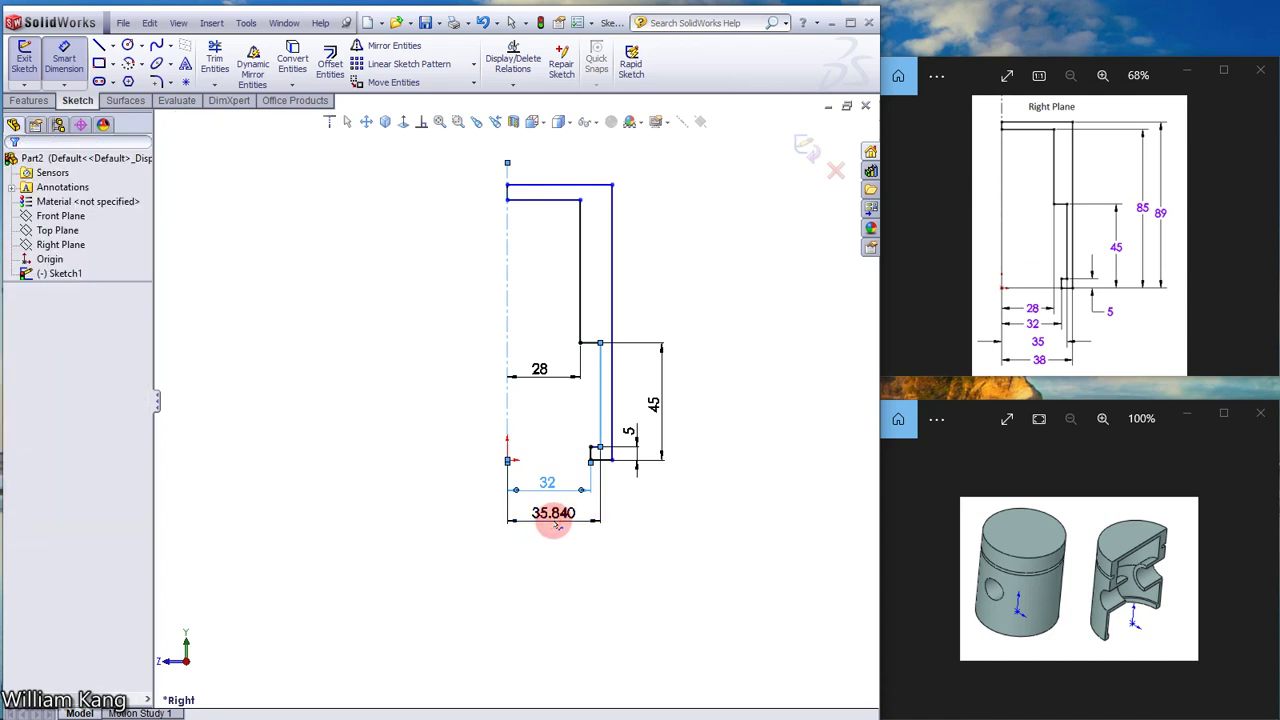
{"action": "type", "text": "35"}
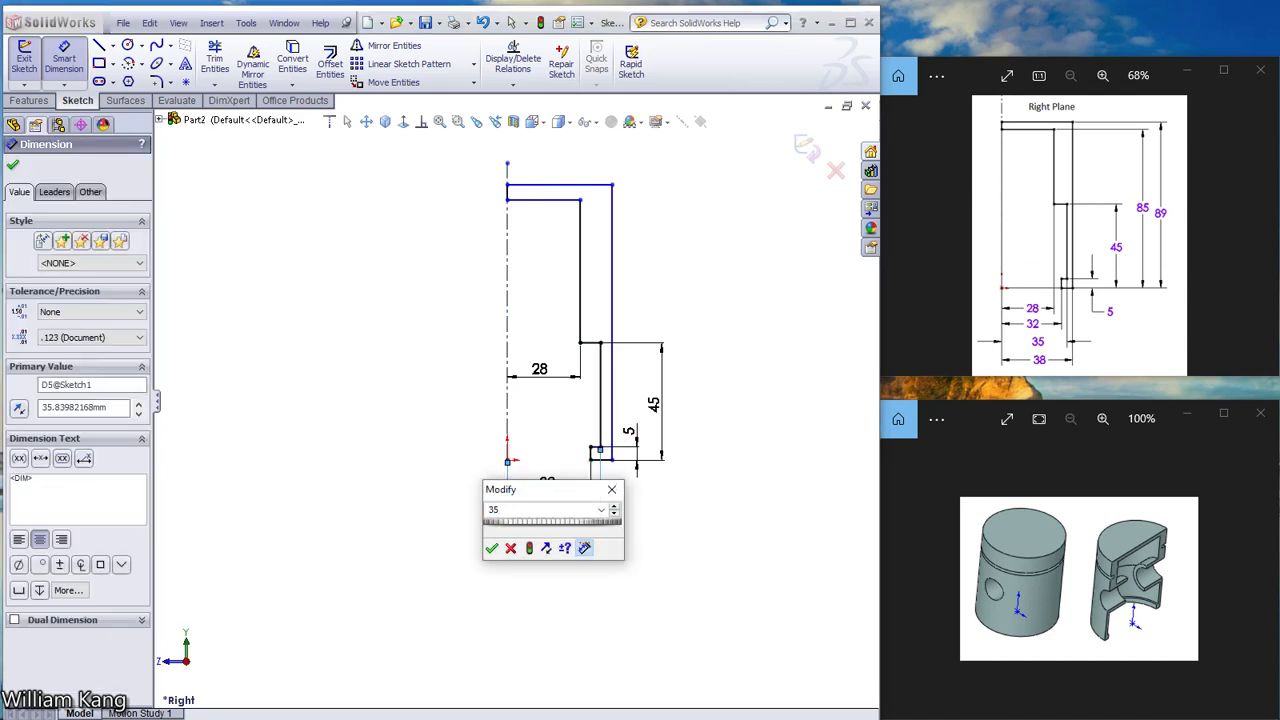
{"action": "key", "text": "Return"}
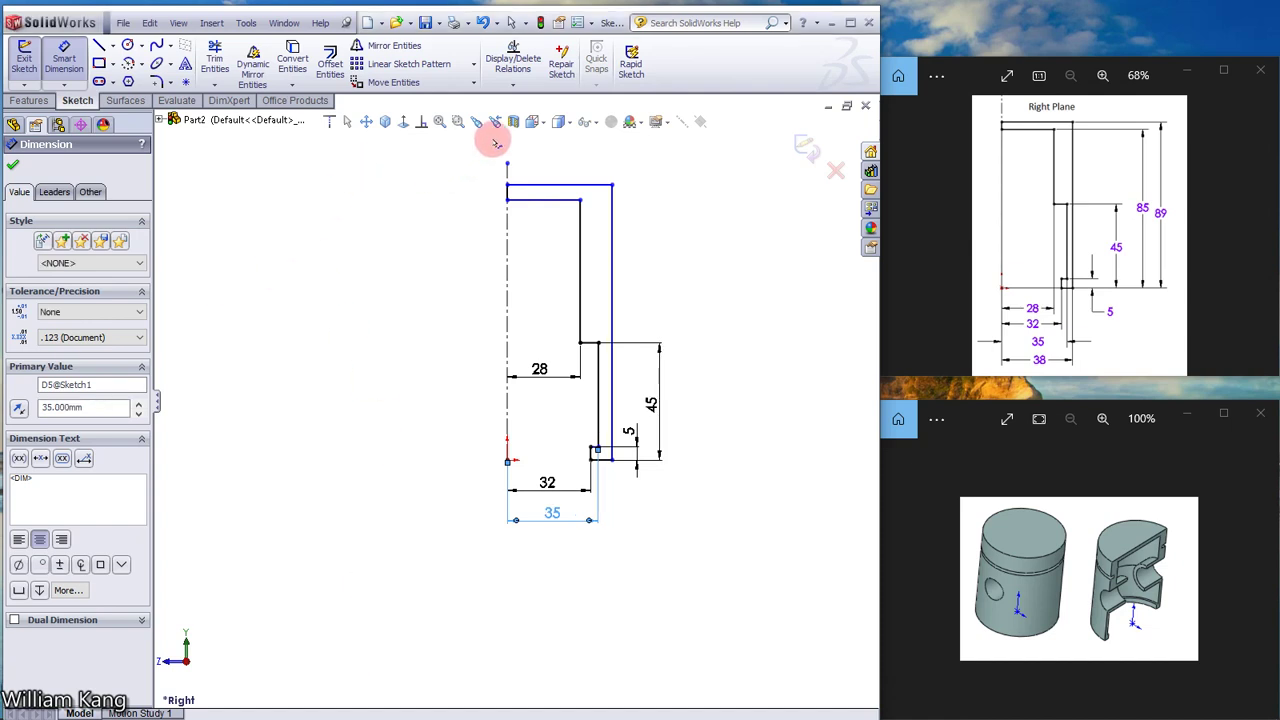
{"action": "left_click", "coordinate": [560, 185]}
{"action": "left_click", "coordinate": [562, 167]}
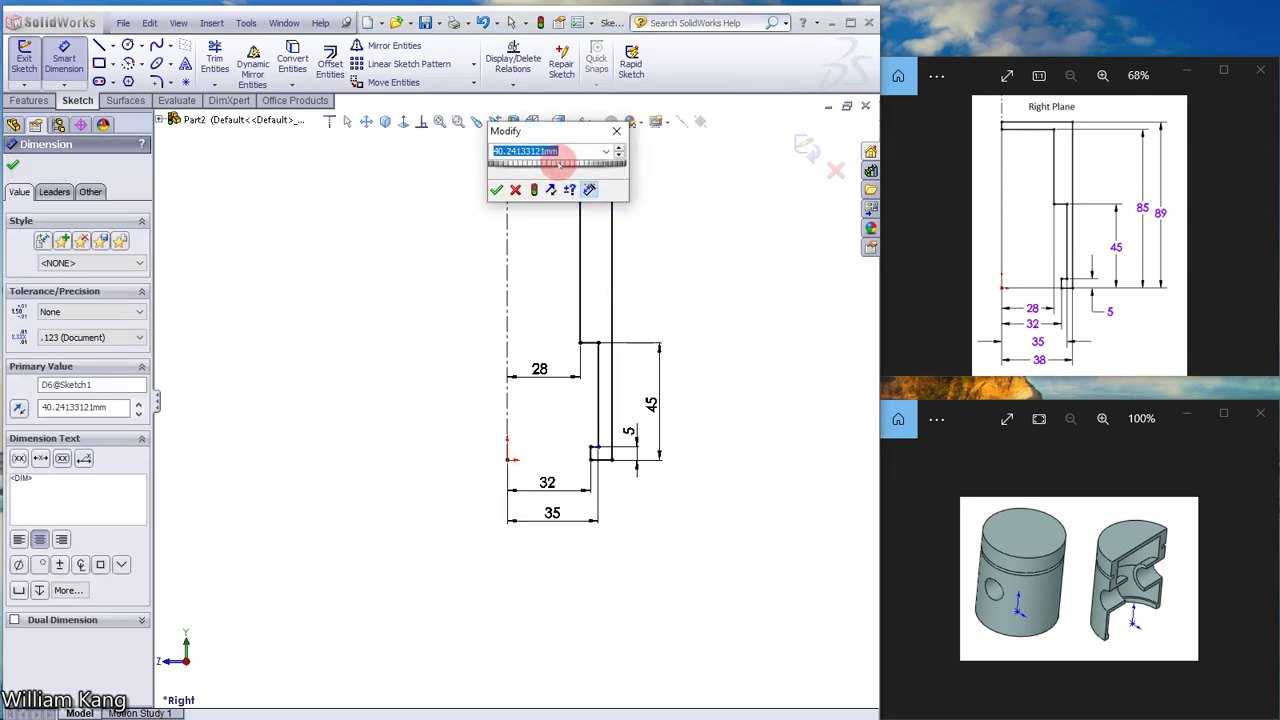
{"action": "type", "text": "38"}
{"action": "key", "text": "Return"}
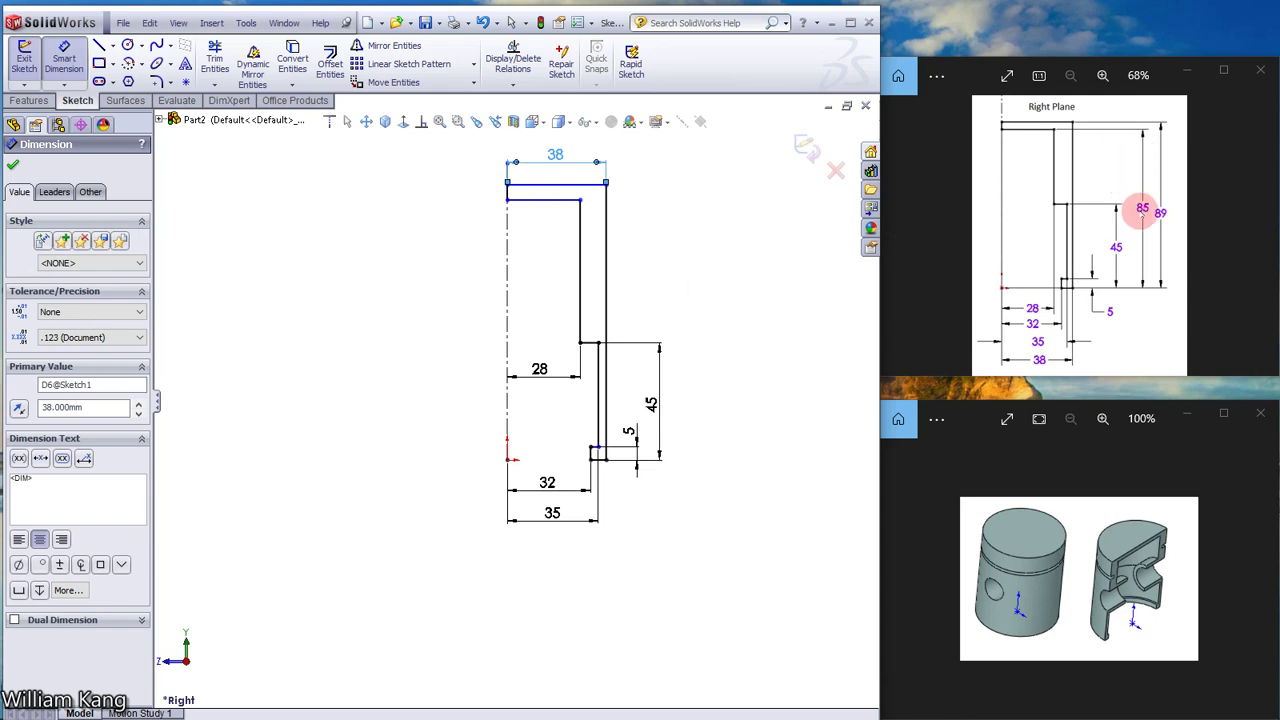
{"action": "left_click", "coordinate": [563, 204]}
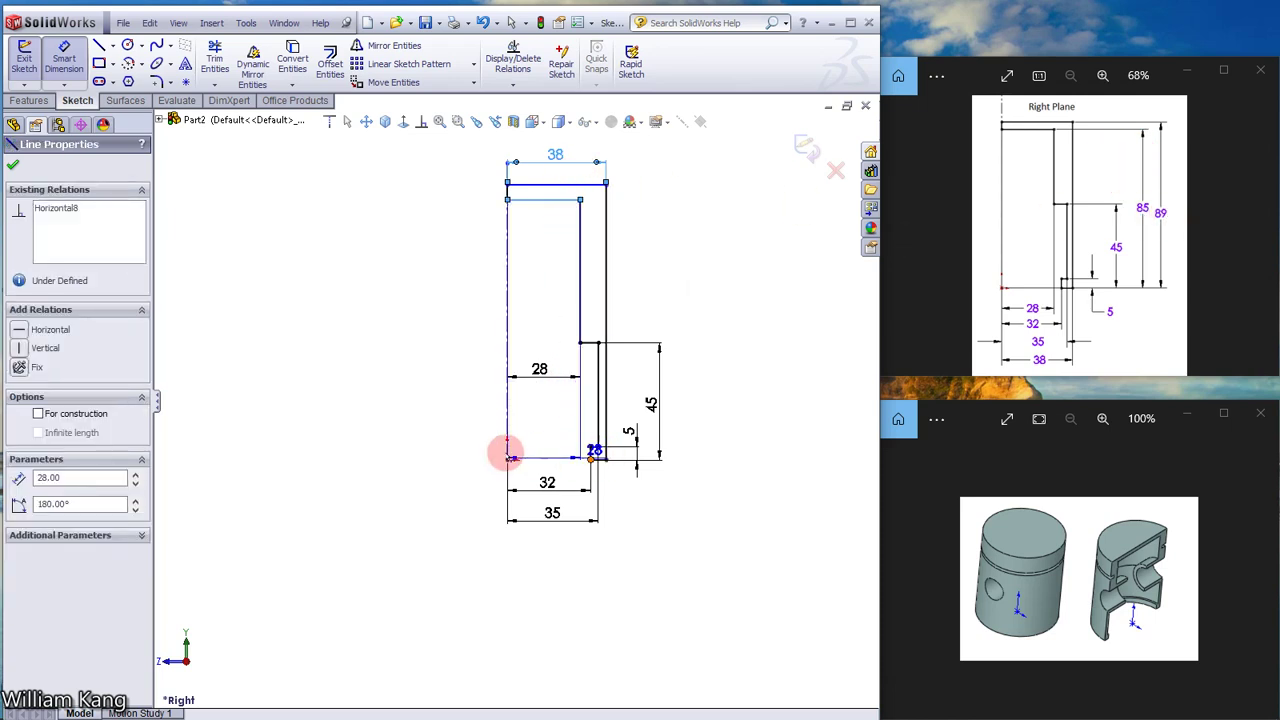
Add an 85 mm height dimension from the bottom point to the inner top edge
{"action": "left_click", "coordinate": [507, 458]}
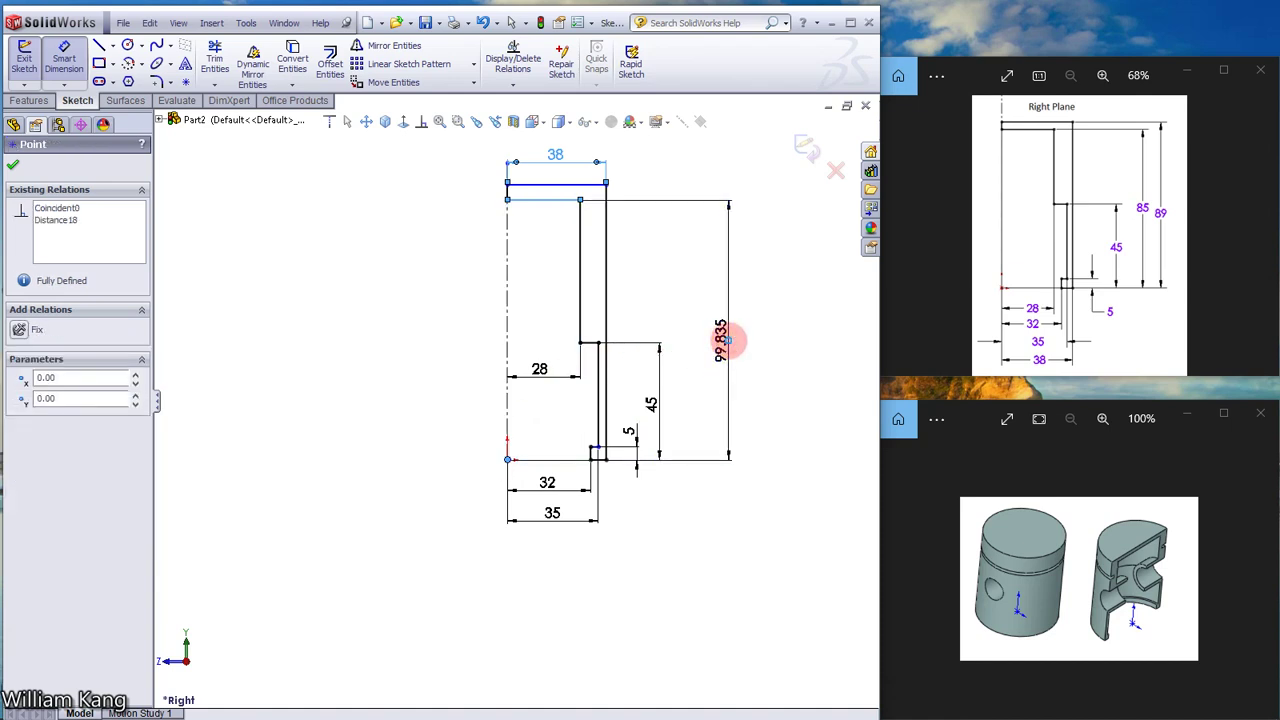
{"action": "left_click", "coordinate": [728, 340]}
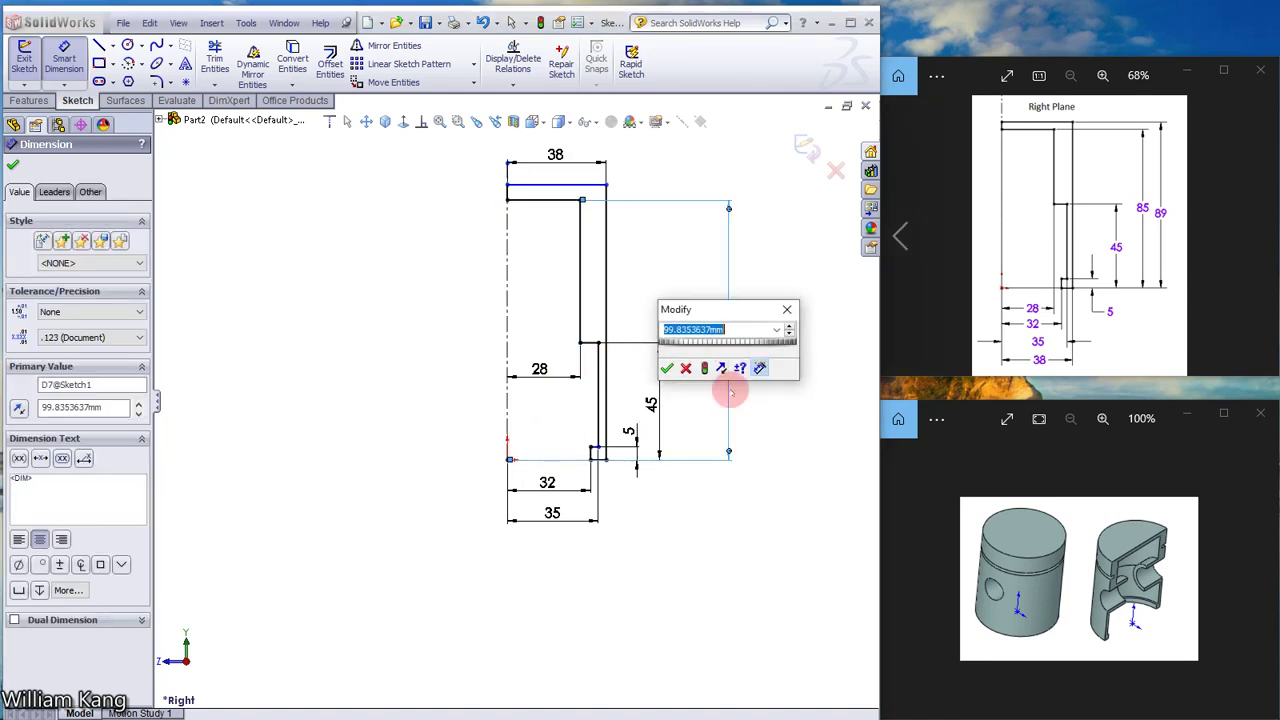
{"action": "type", "text": "85"}
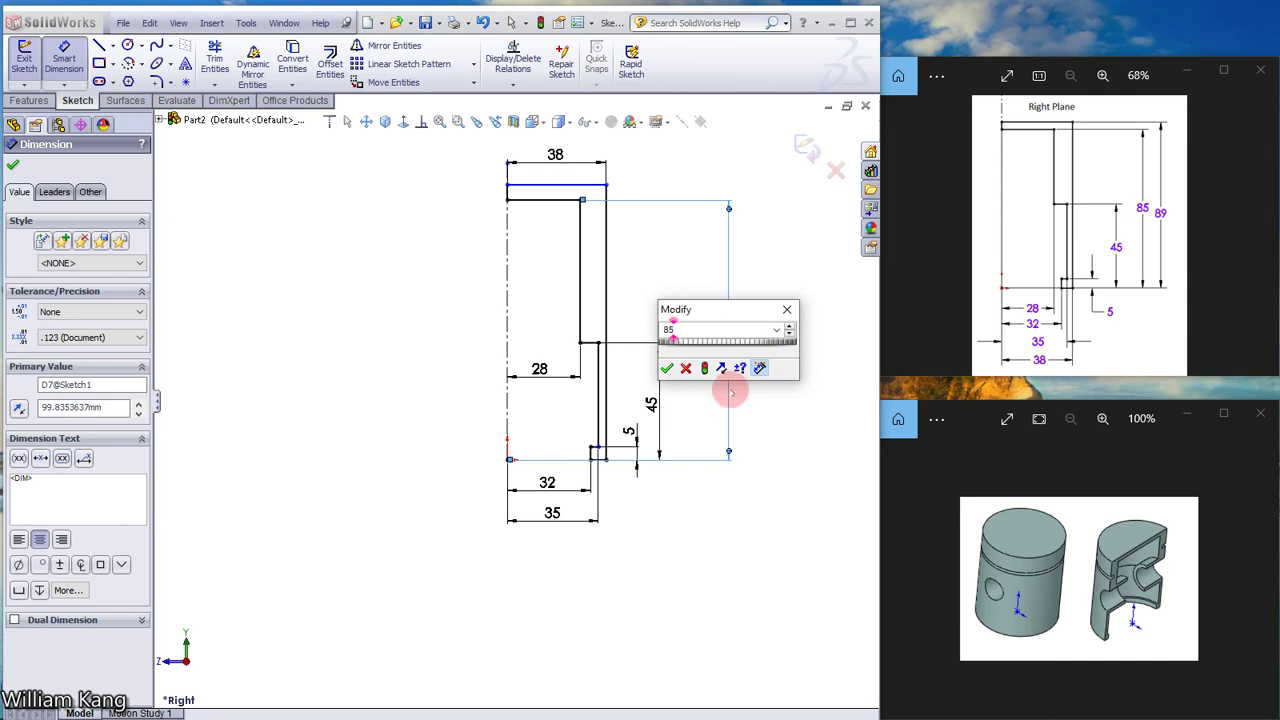
{"action": "key", "text": "Return"}
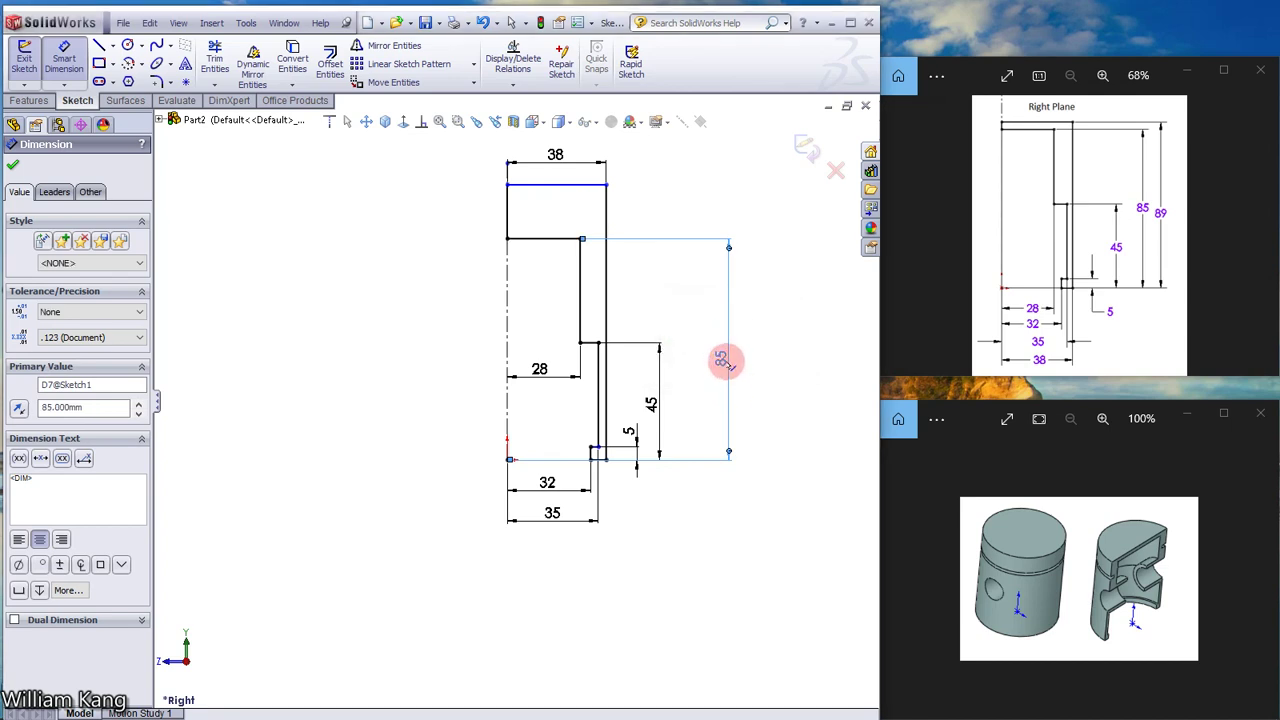
{"action": "left_click_drag", "start_coordinate": [725, 362], "coordinate": [690, 362]}
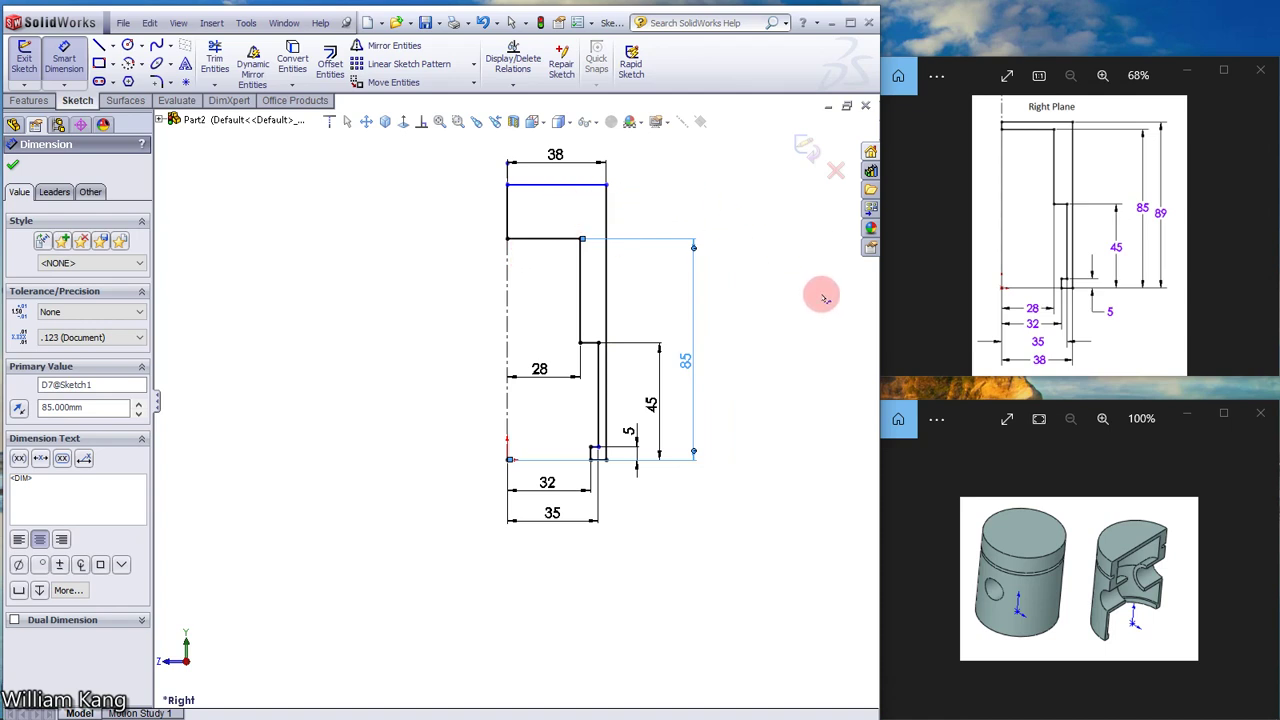
Add the 89 mm overall height dimension and turn the reference document to its next page
{"action": "left_click", "coordinate": [566, 188]}
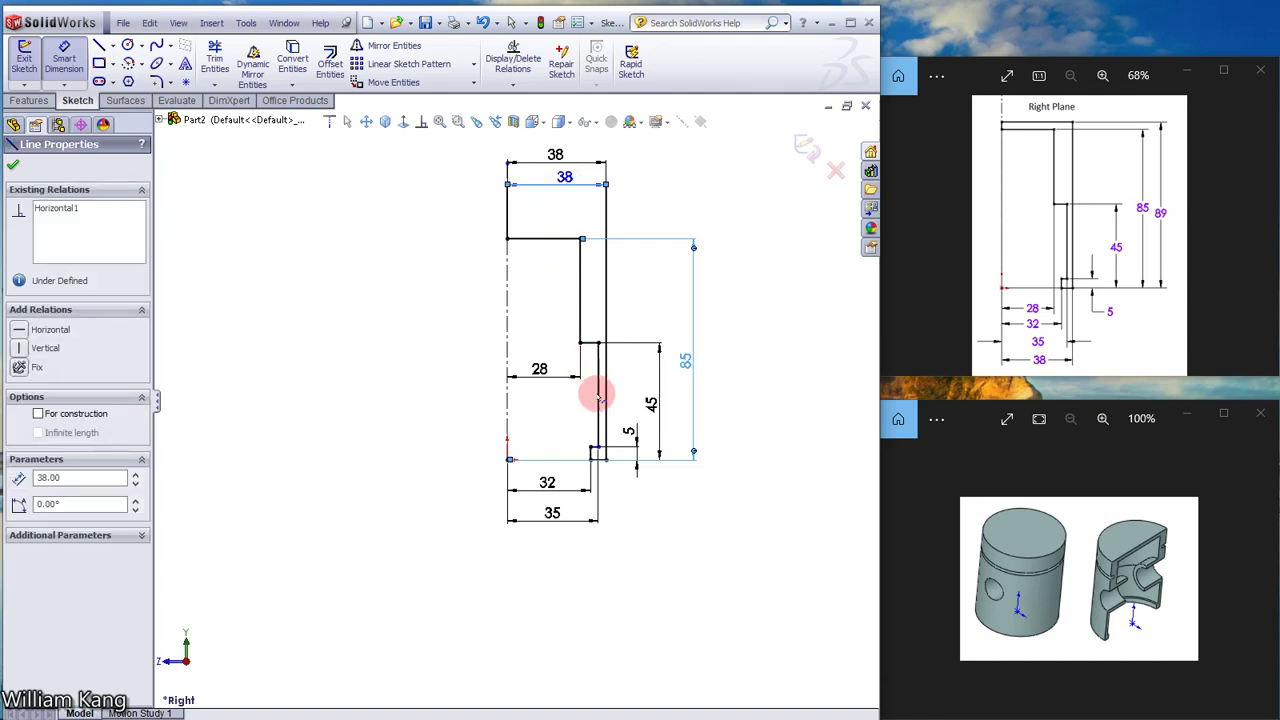
{"action": "left_click", "coordinate": [508, 458]}
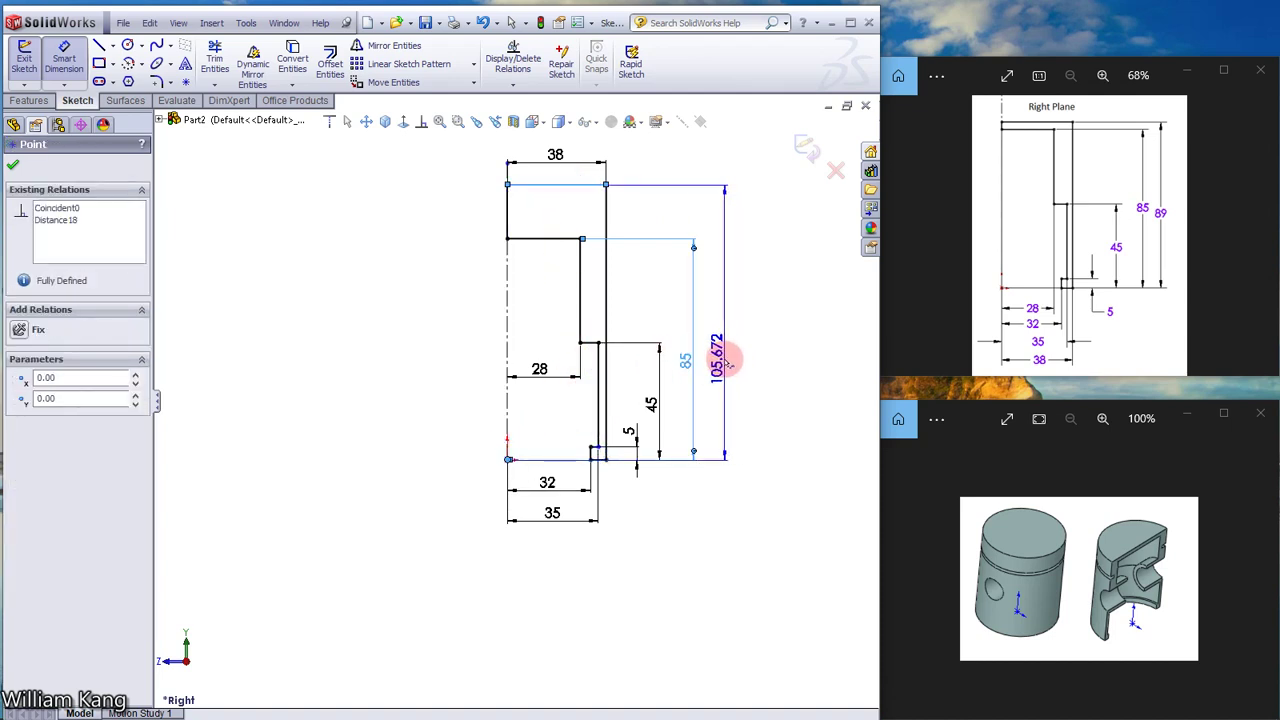
{"action": "left_click", "coordinate": [723, 358]}
{"action": "left_click", "coordinate": [580, 487]}
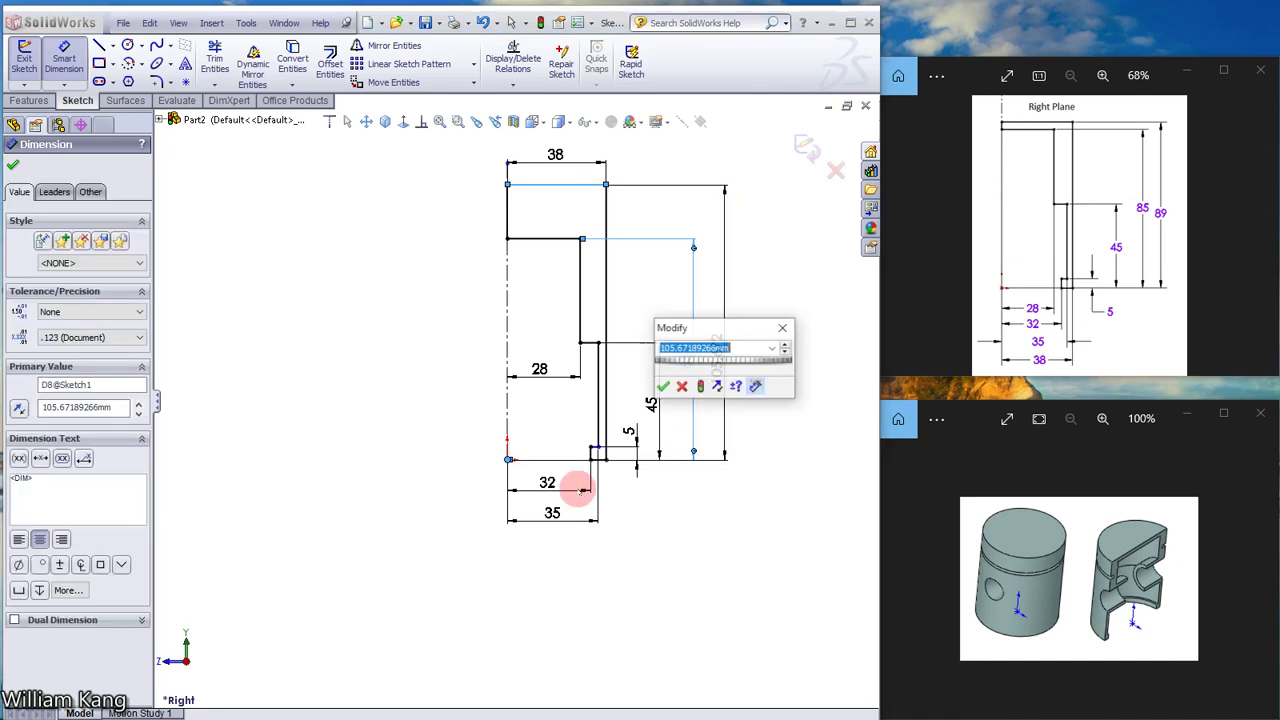
{"action": "type", "text": "89"}
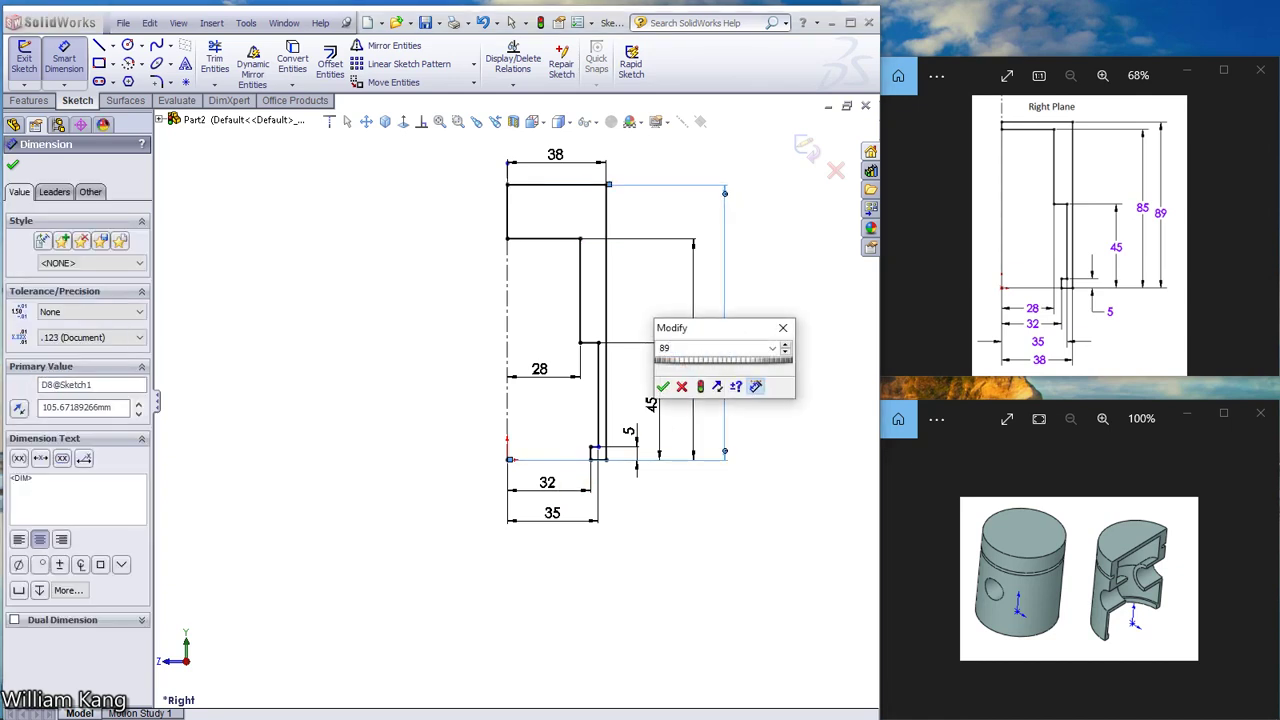
{"action": "key", "text": "Return"}
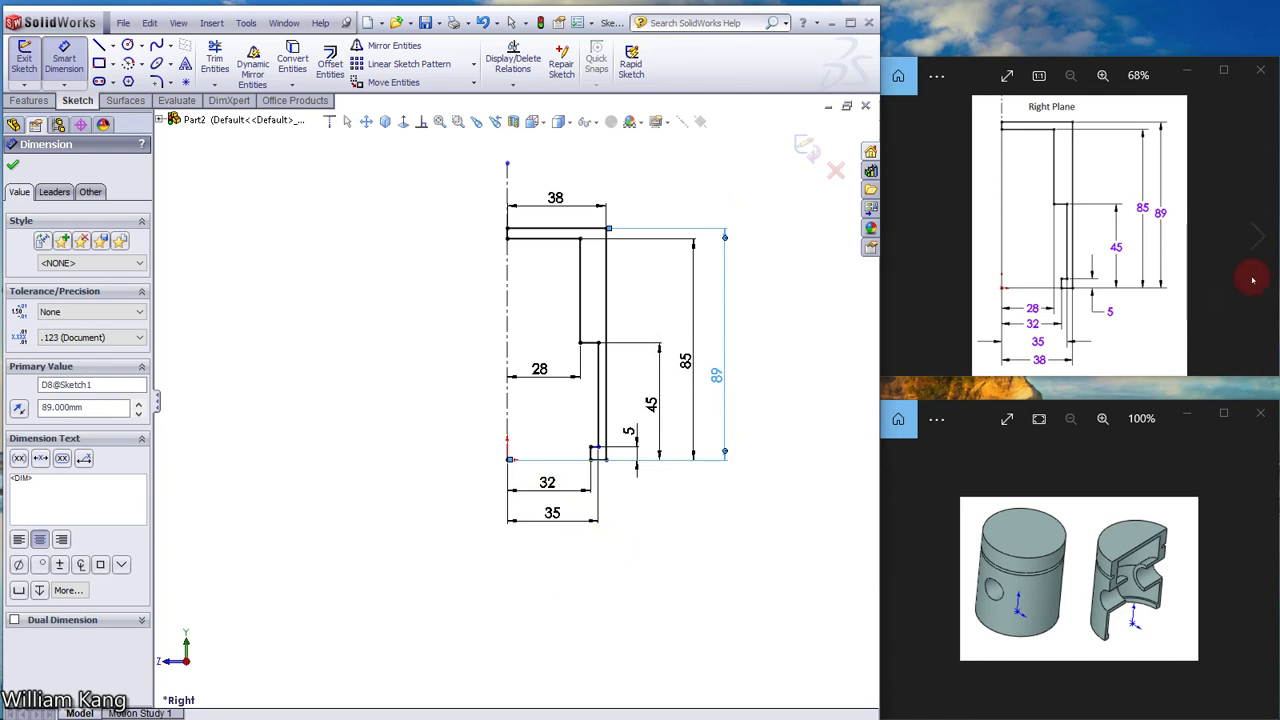
{"action": "left_click", "coordinate": [1266, 224]}
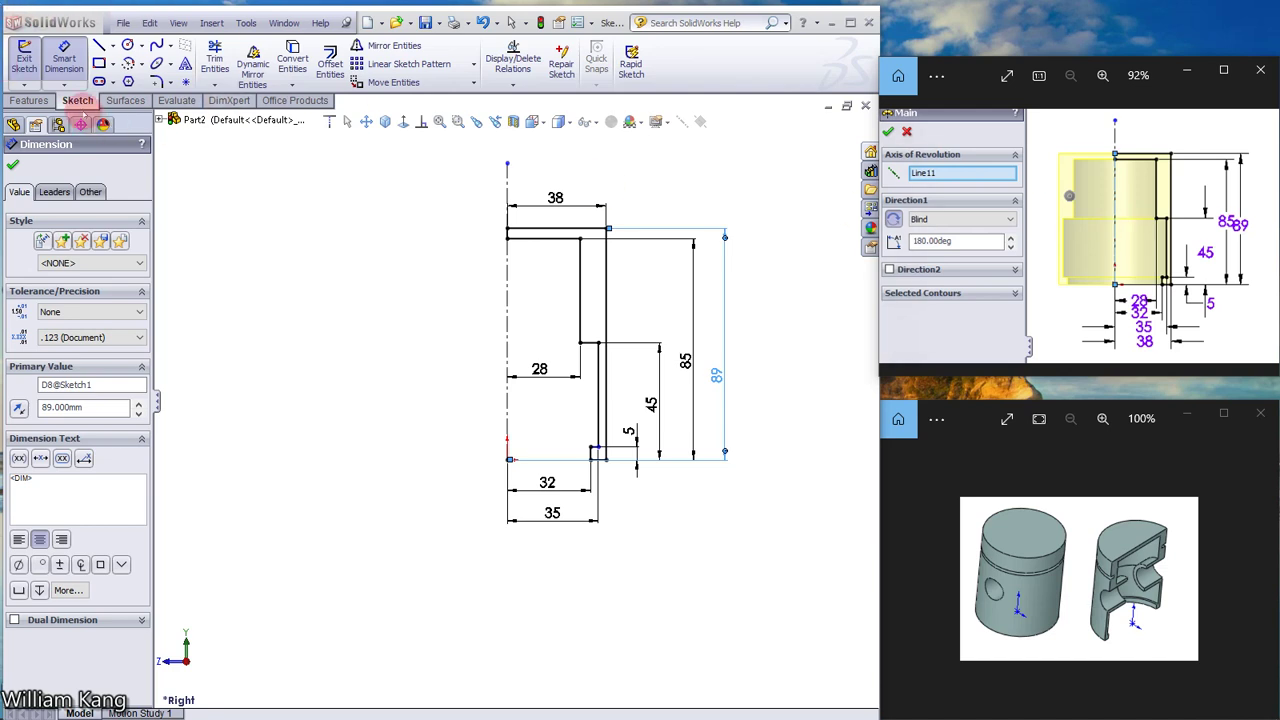
Revolve the profile 180 degrees about the centerline into the half-piston solid Revolve1
{"action": "left_click", "coordinate": [28, 100]}
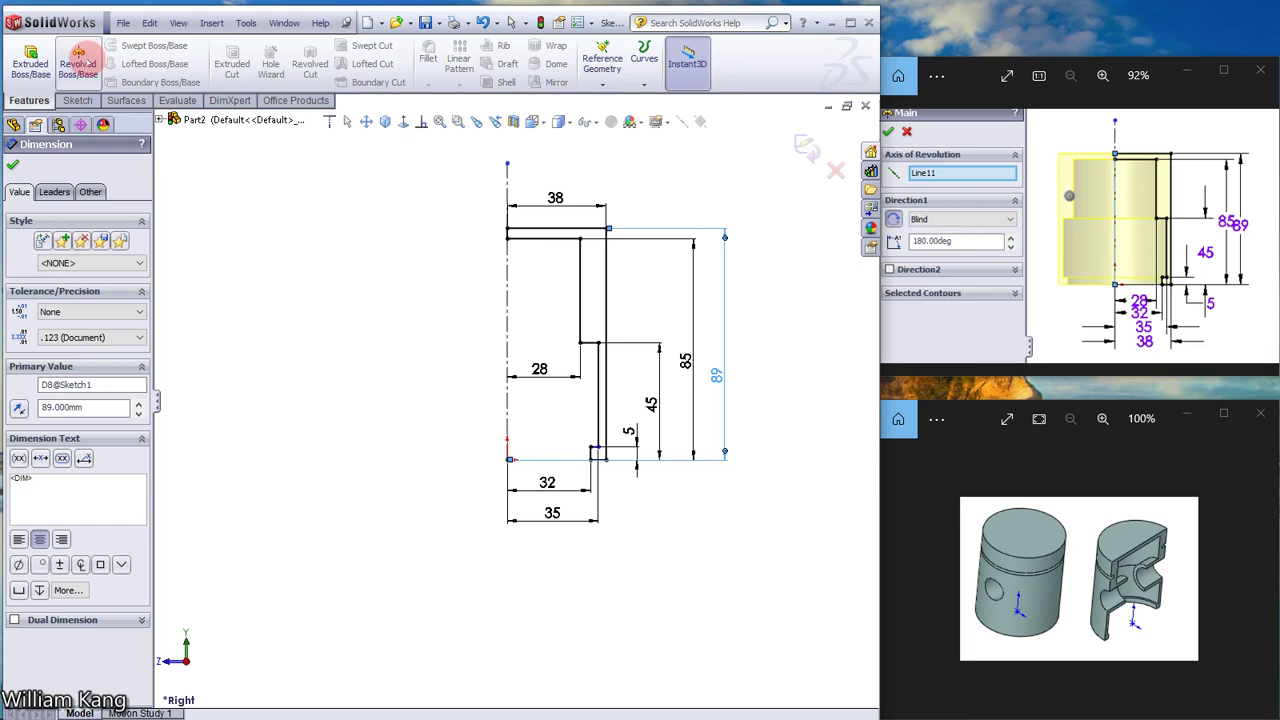
{"action": "left_click", "coordinate": [87, 62]}
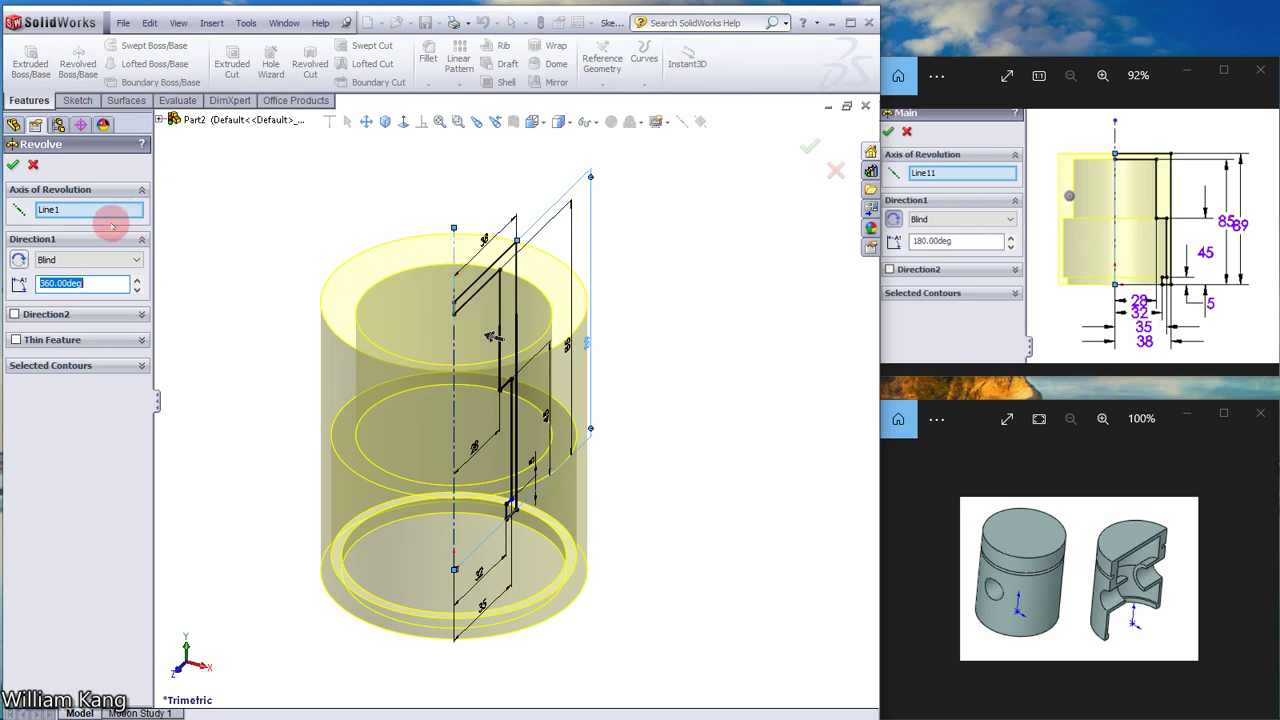
{"action": "left_click", "coordinate": [95, 285]}
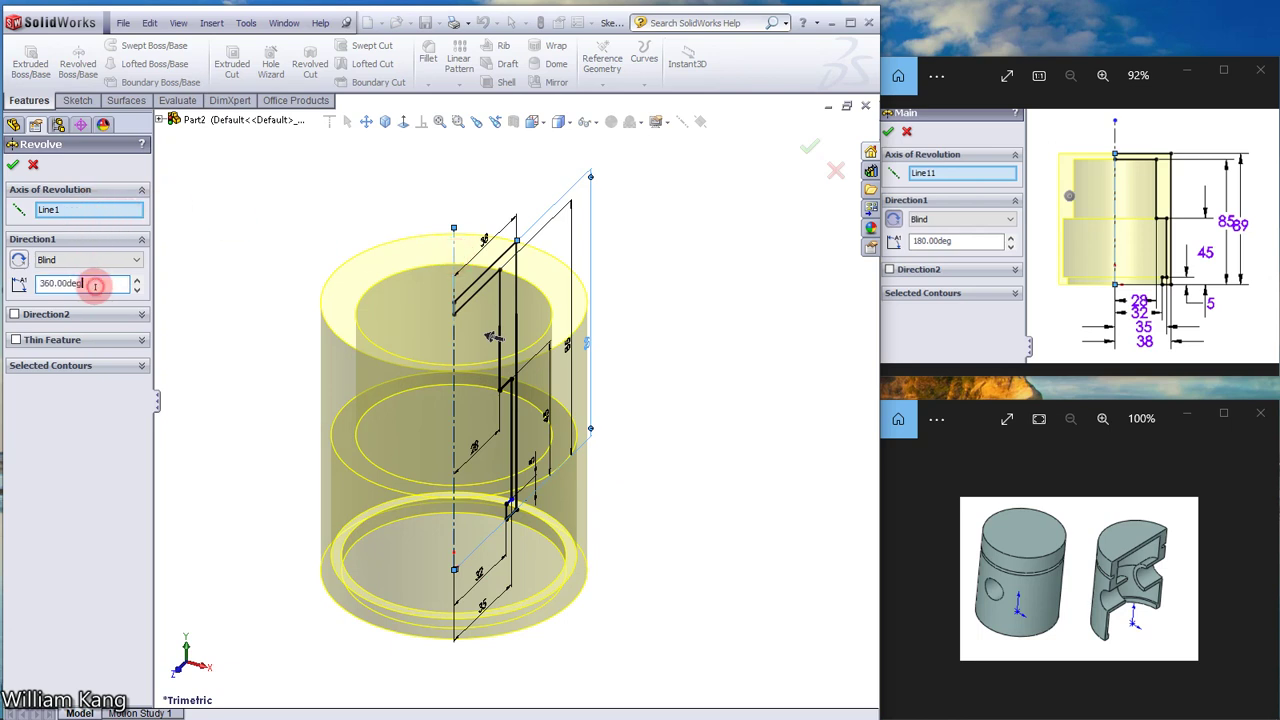
{"action": "left_click_drag", "start_coordinate": [92, 283], "coordinate": [8, 283]}
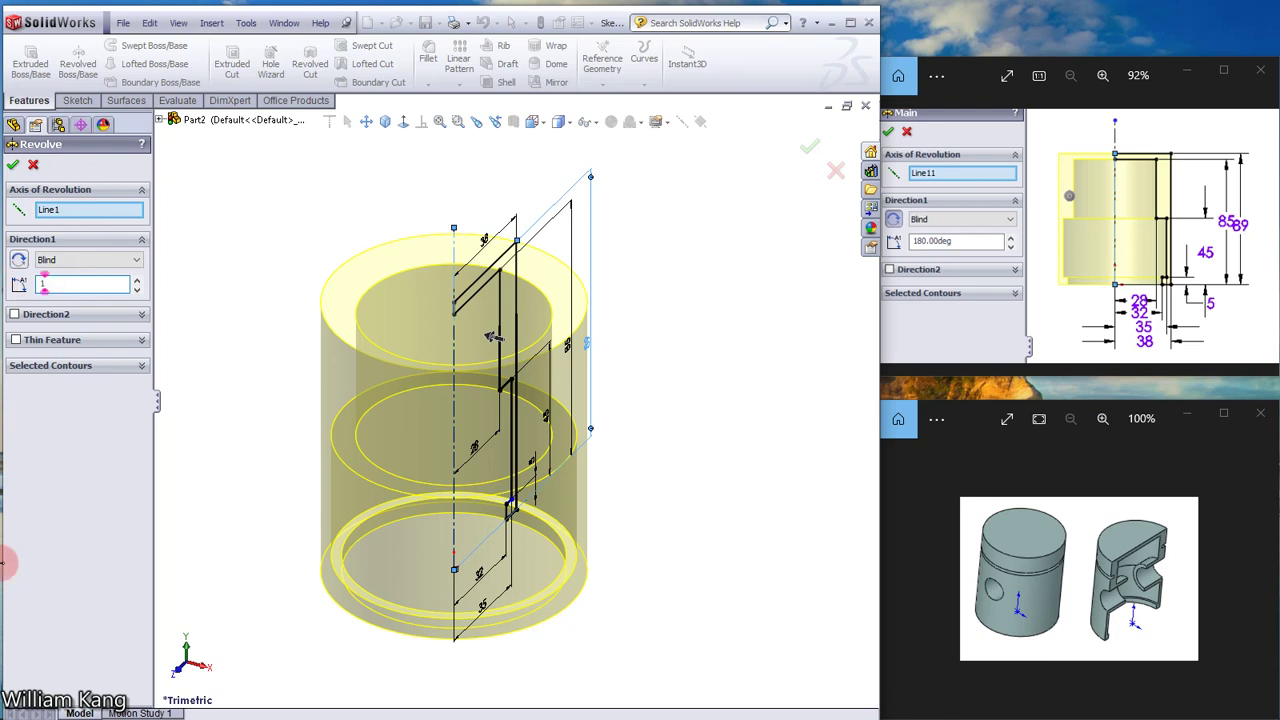
{"action": "type", "text": "180"}
{"action": "key", "text": "Return"}
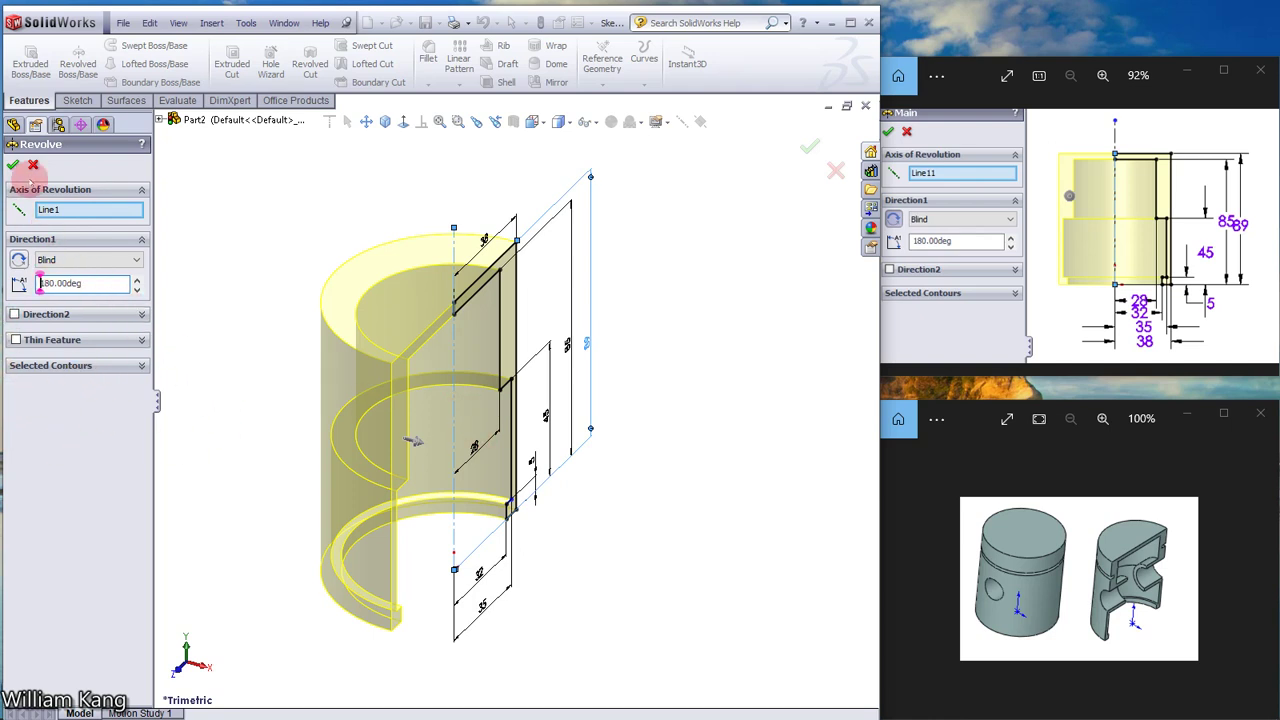
{"action": "left_click", "coordinate": [12, 164]}
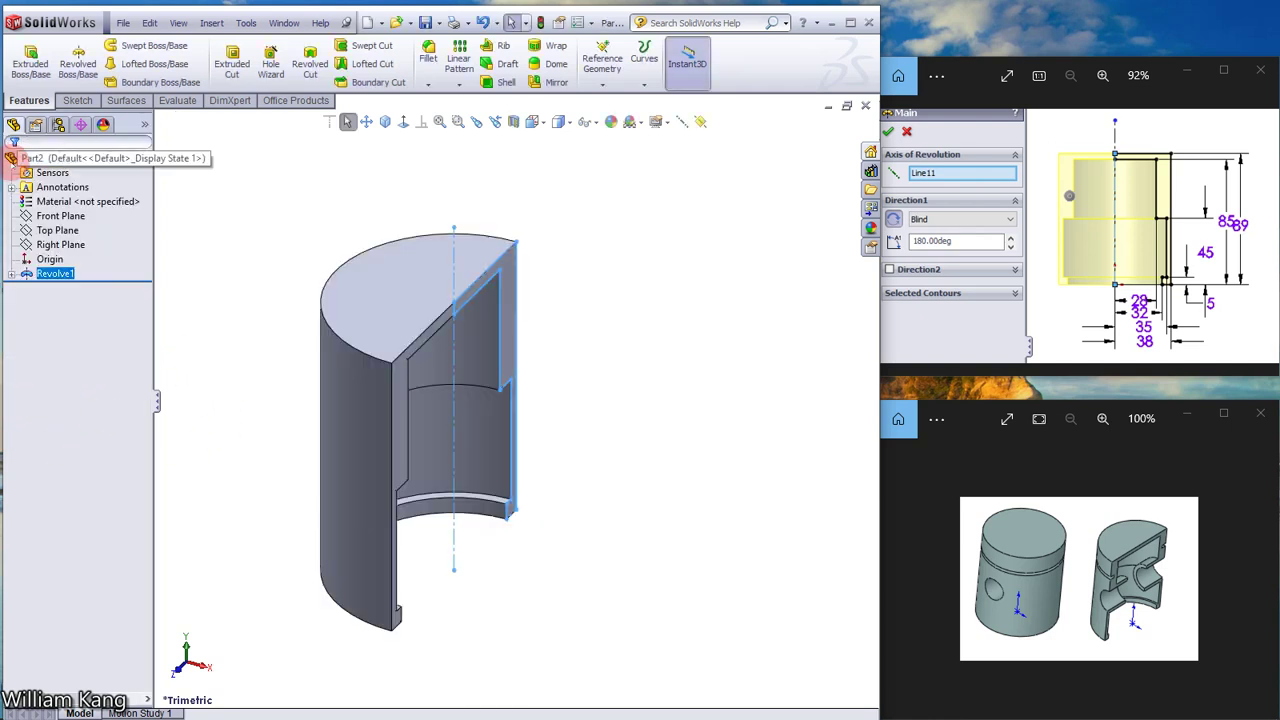
Deselect Revolve1 and advance the reference images to the offset-plane step
{"action": "left_click", "coordinate": [658, 333]}
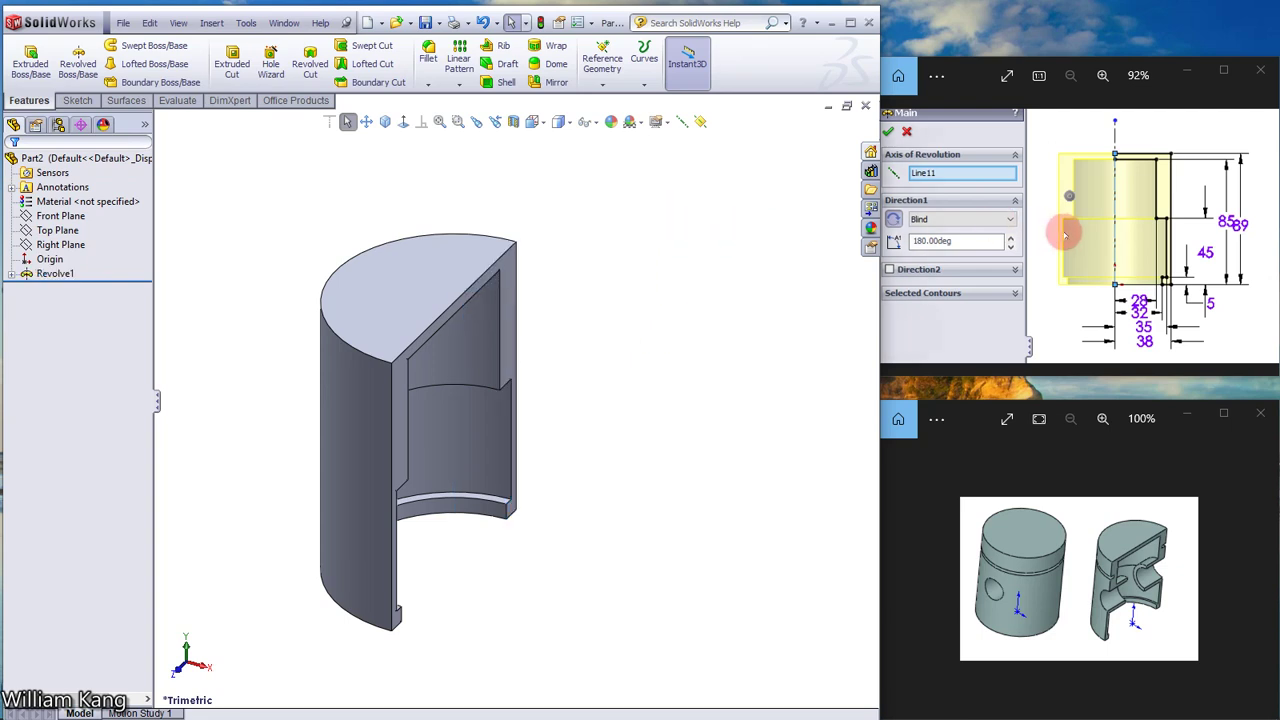
{"action": "left_click", "coordinate": [1261, 236]}
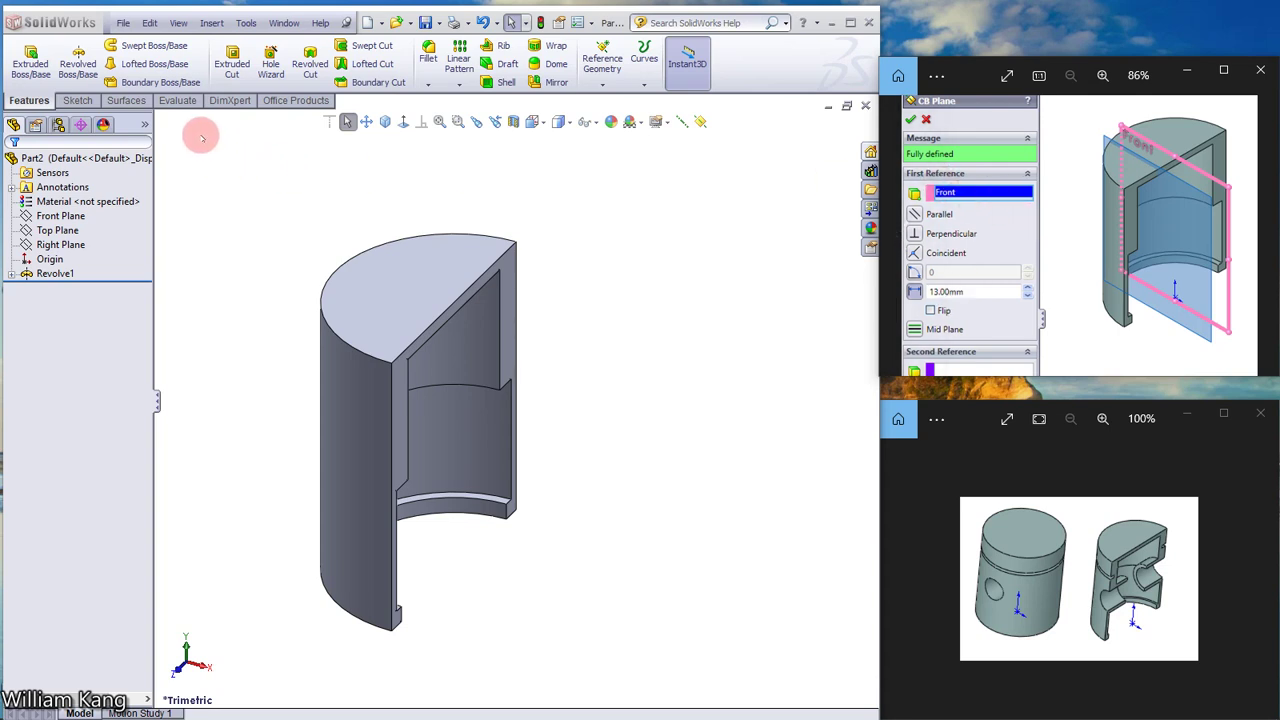
Create Plane1 offset 13.00 mm from the Front Plane, then advance the reference images
{"action": "left_click", "coordinate": [72, 216]}
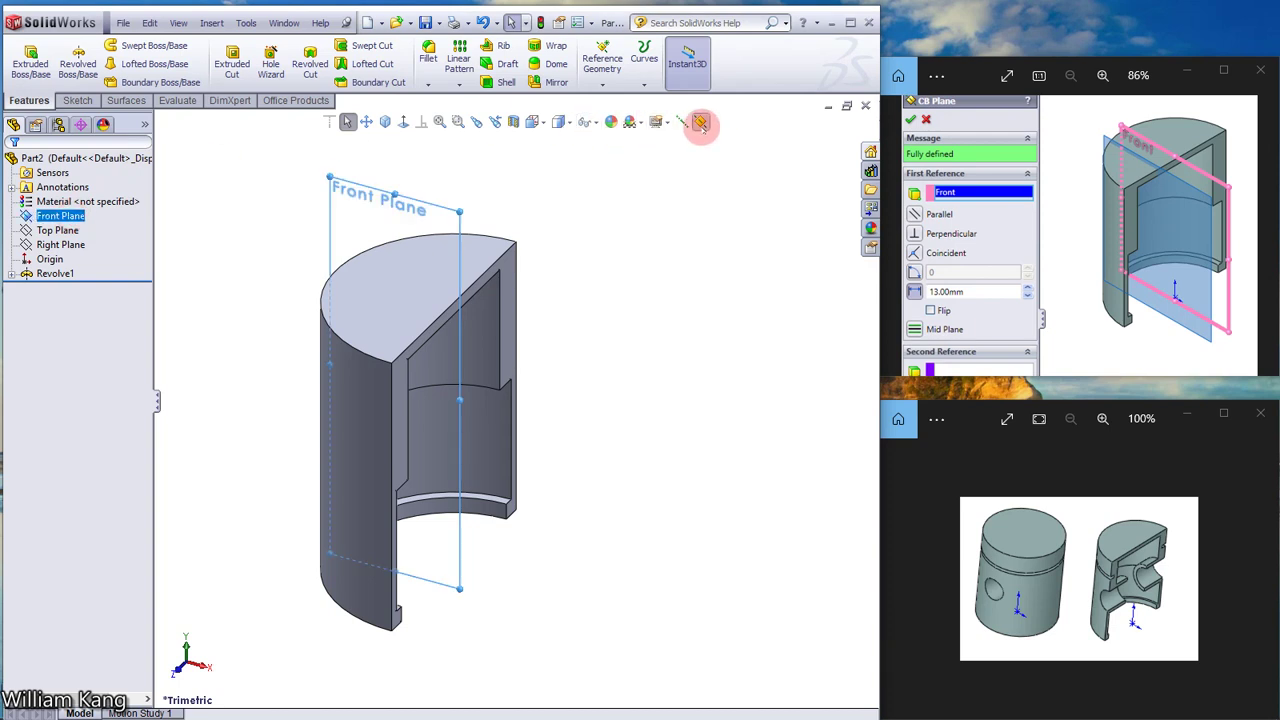
{"action": "left_click", "coordinate": [700, 122]}
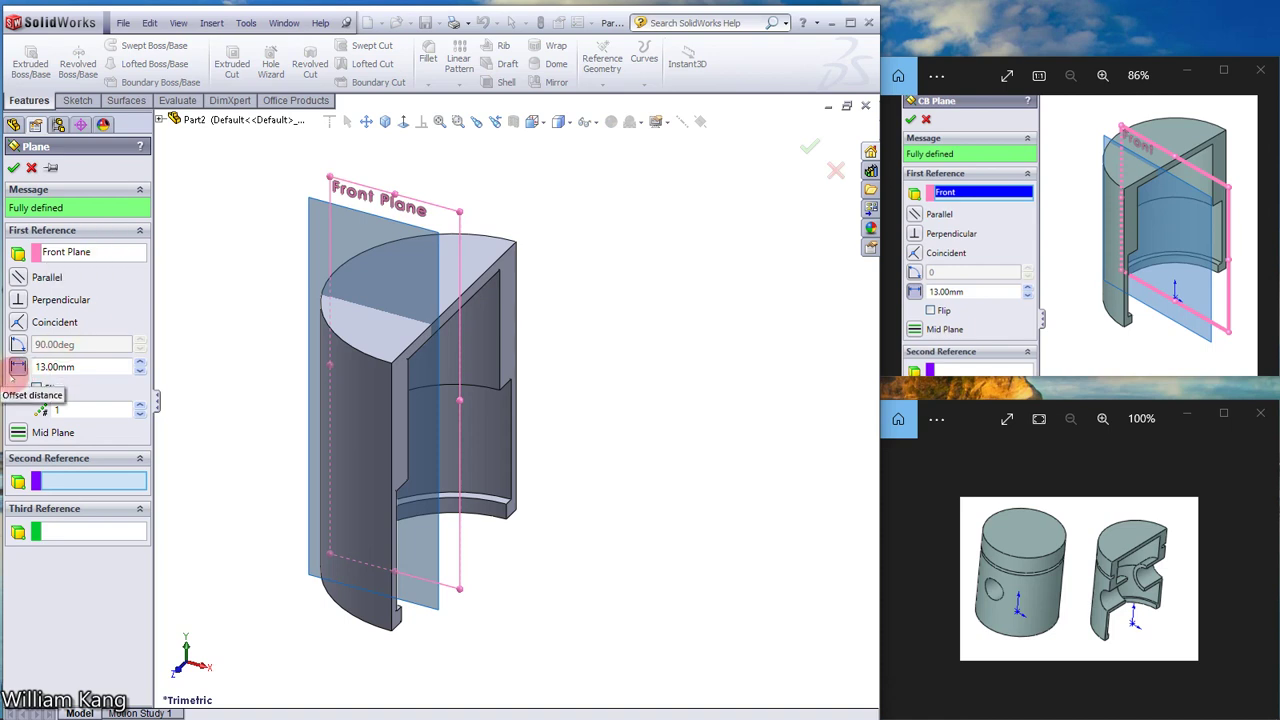
{"action": "left_click", "coordinate": [88, 360]}
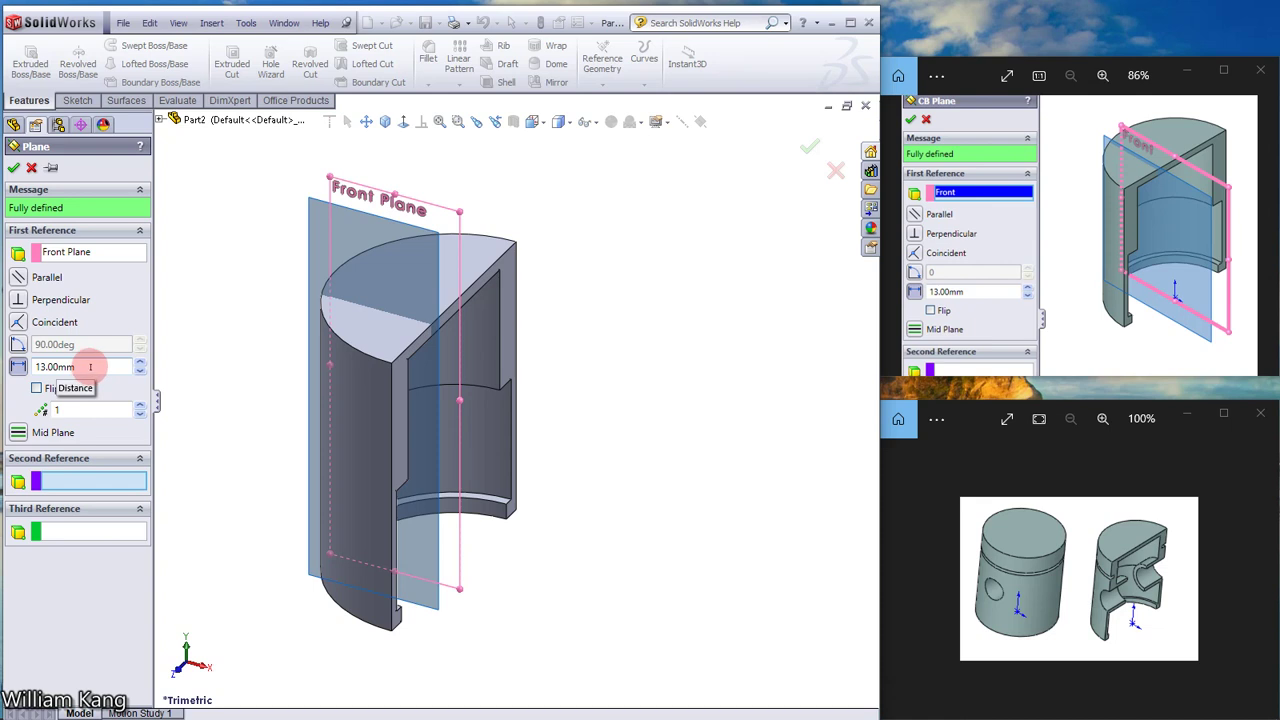
{"action": "left_click", "coordinate": [13, 167]}
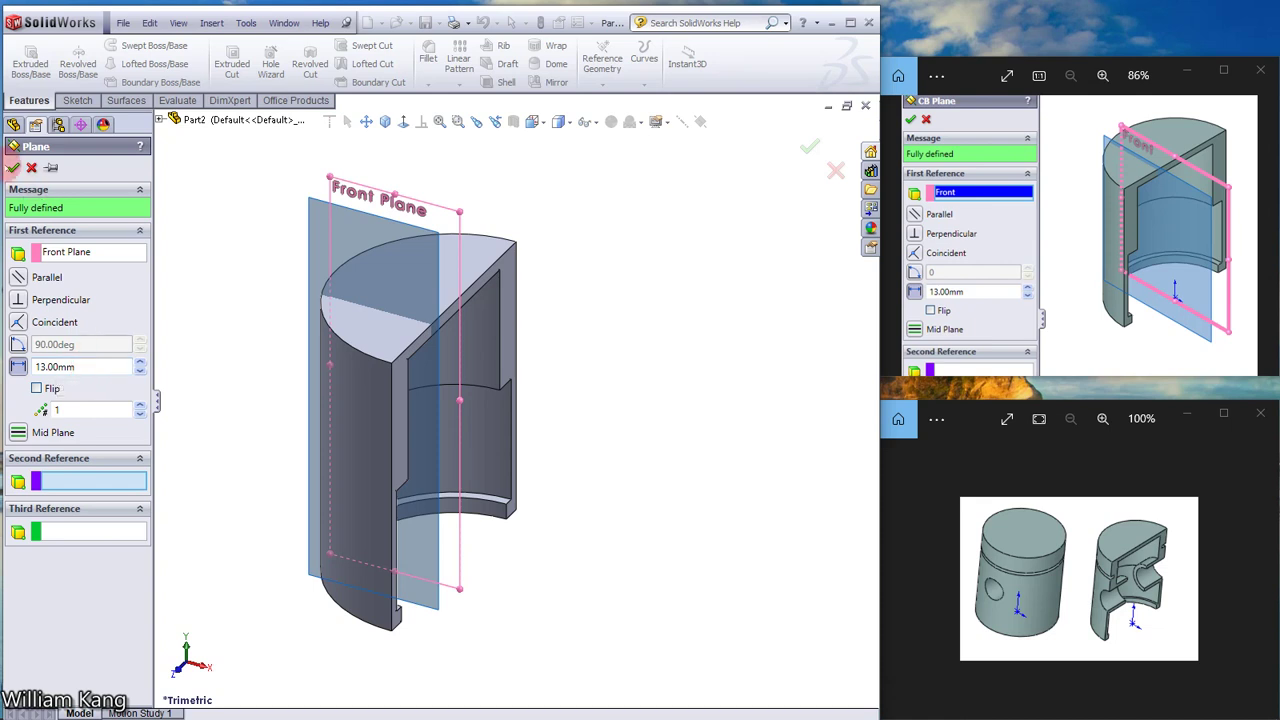
{"action": "left_click", "coordinate": [232, 273]}
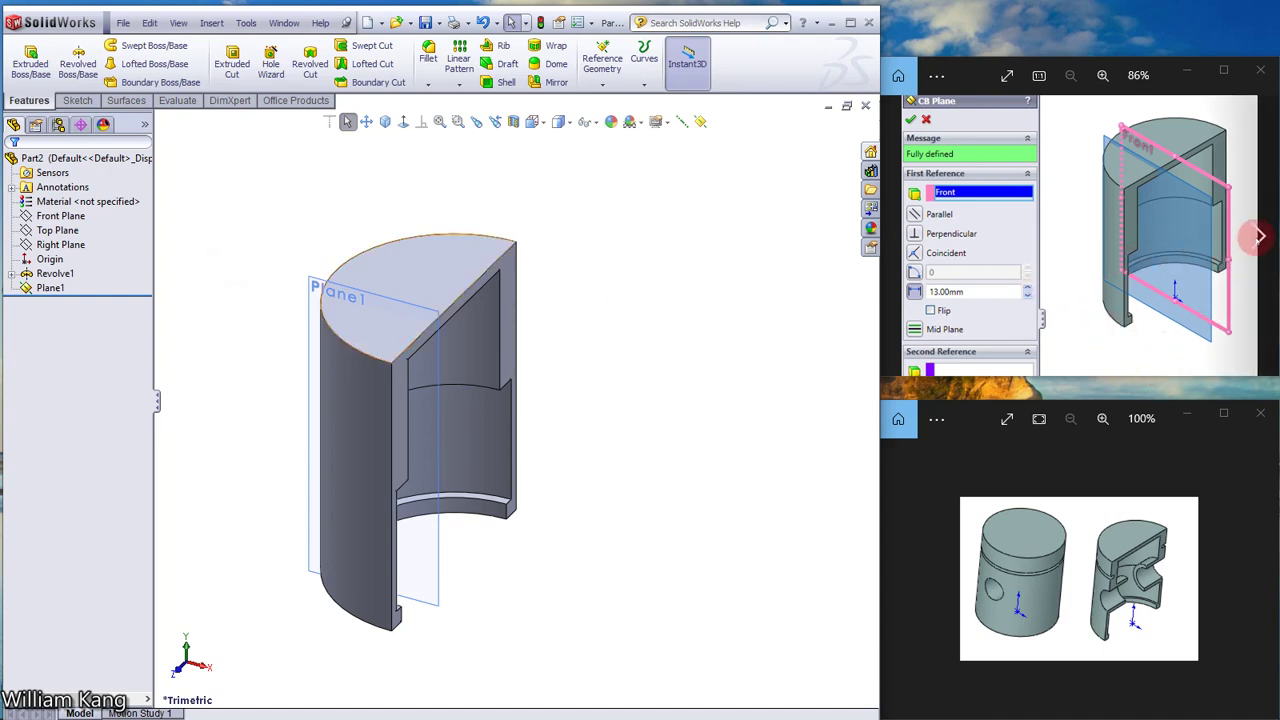
{"action": "left_click", "coordinate": [1259, 237]}
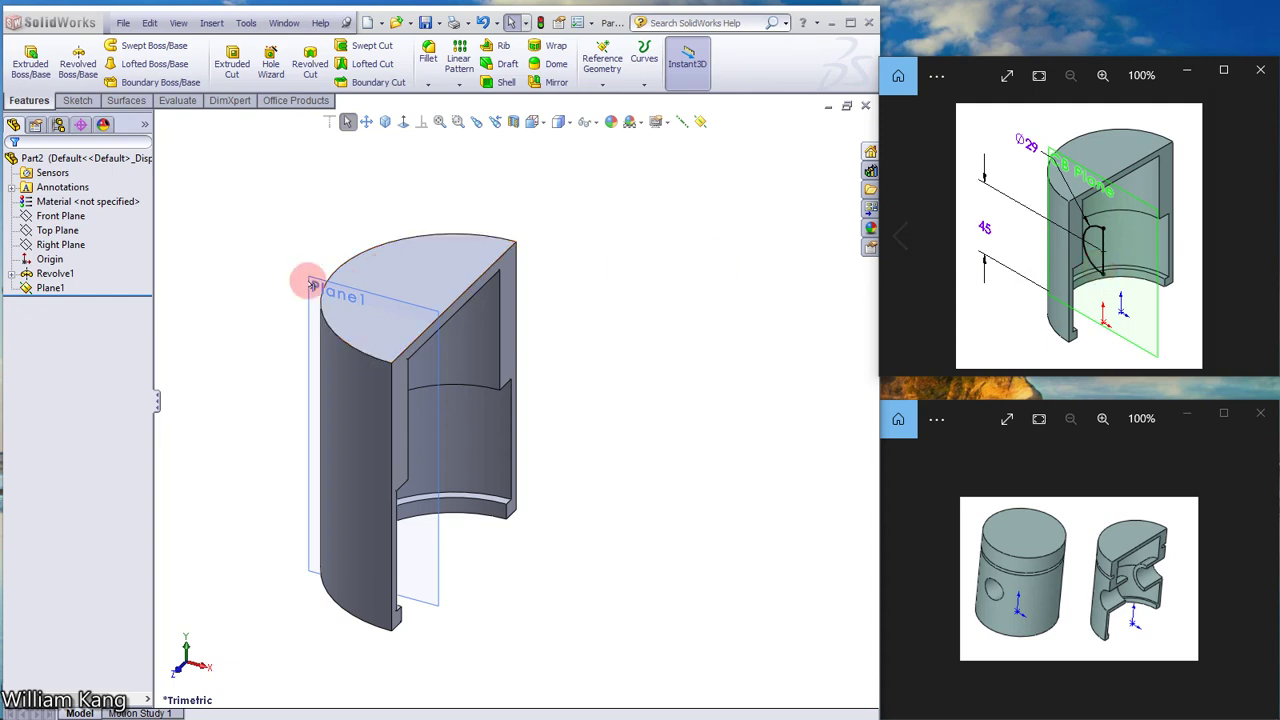
Open Sketch2 on Plane1, view it face-on, and switch to Hidden Lines Visible
{"action": "left_click", "coordinate": [50, 288]}
{"action": "left_click", "coordinate": [50, 288]}
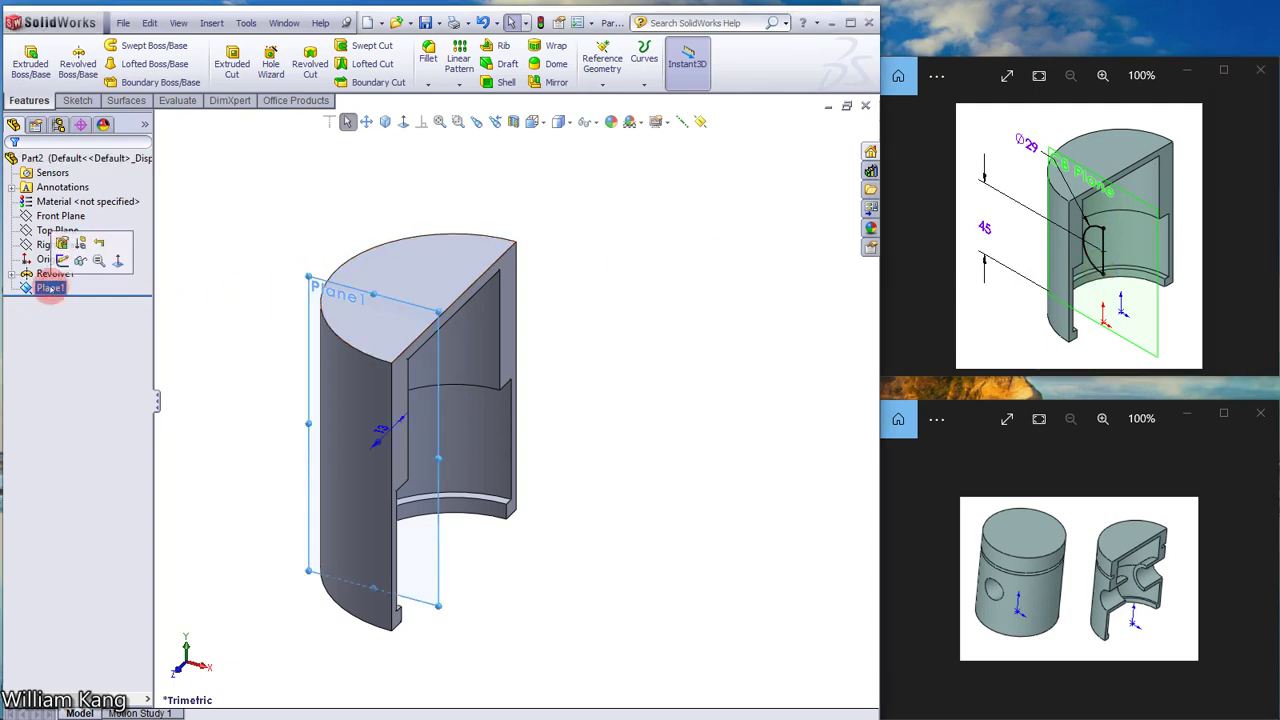
{"action": "left_click", "coordinate": [62, 259]}
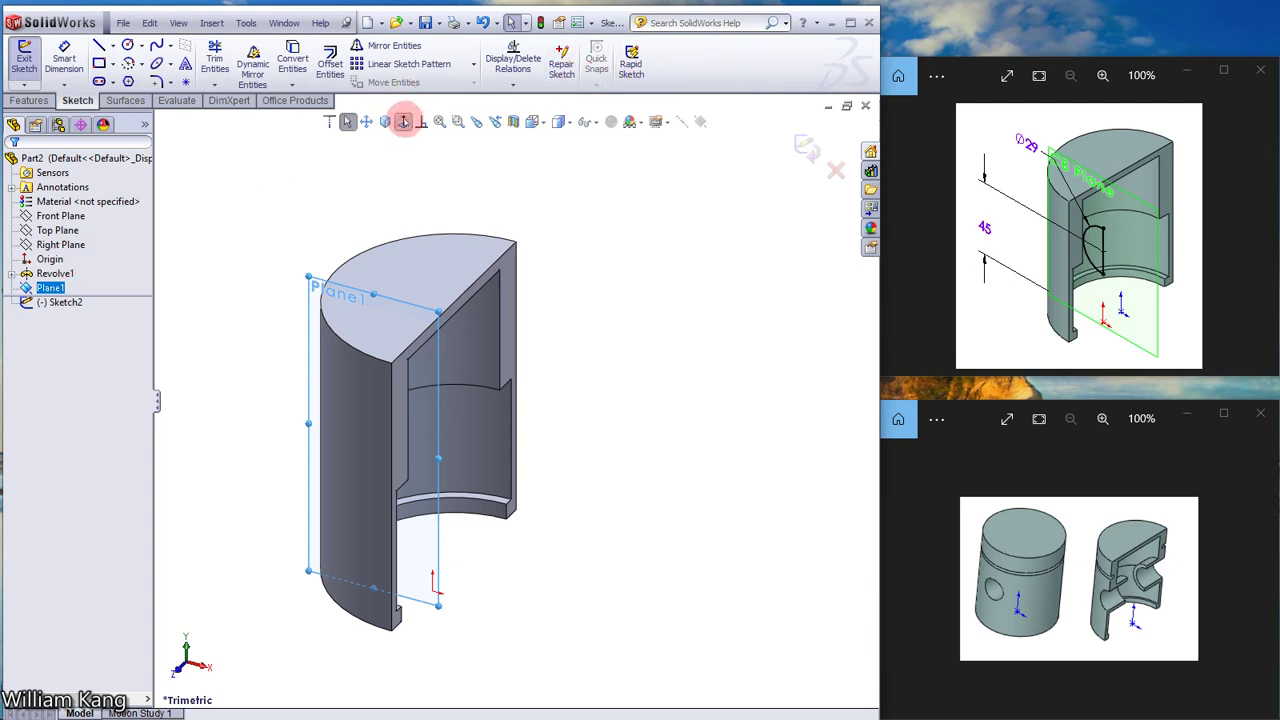
{"action": "left_click", "coordinate": [403, 121]}
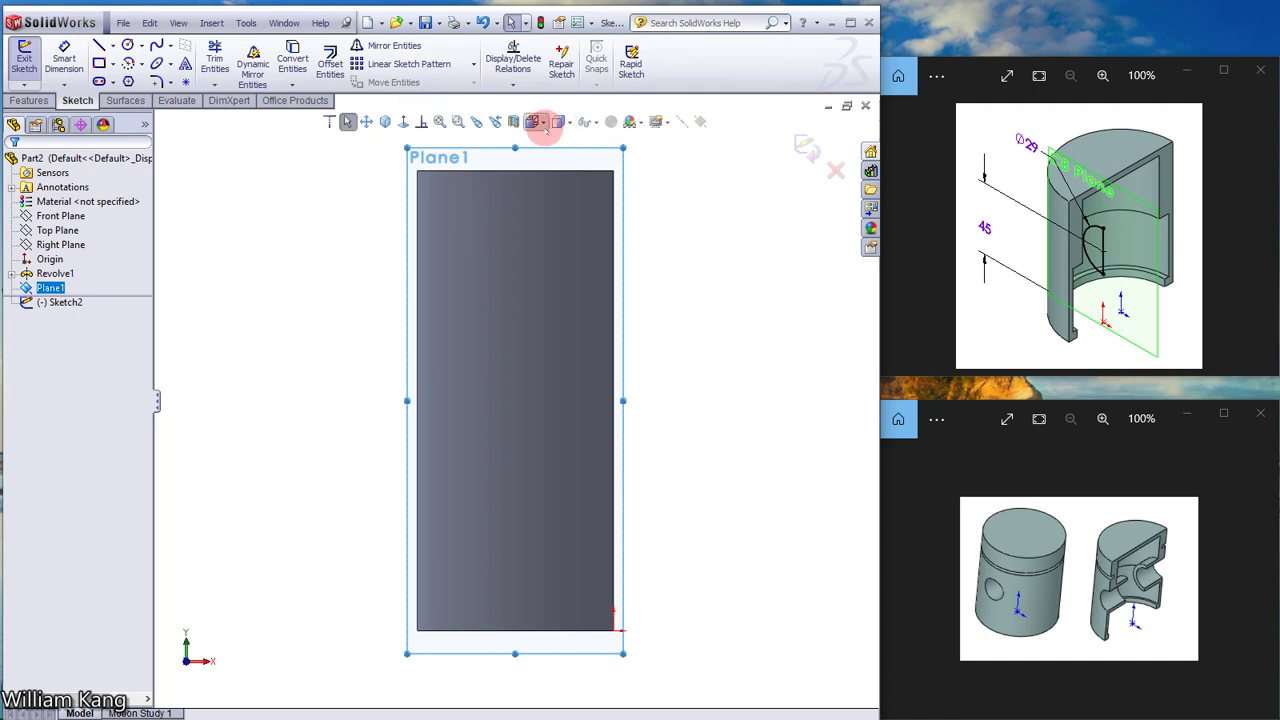
{"action": "left_click", "coordinate": [565, 123]}
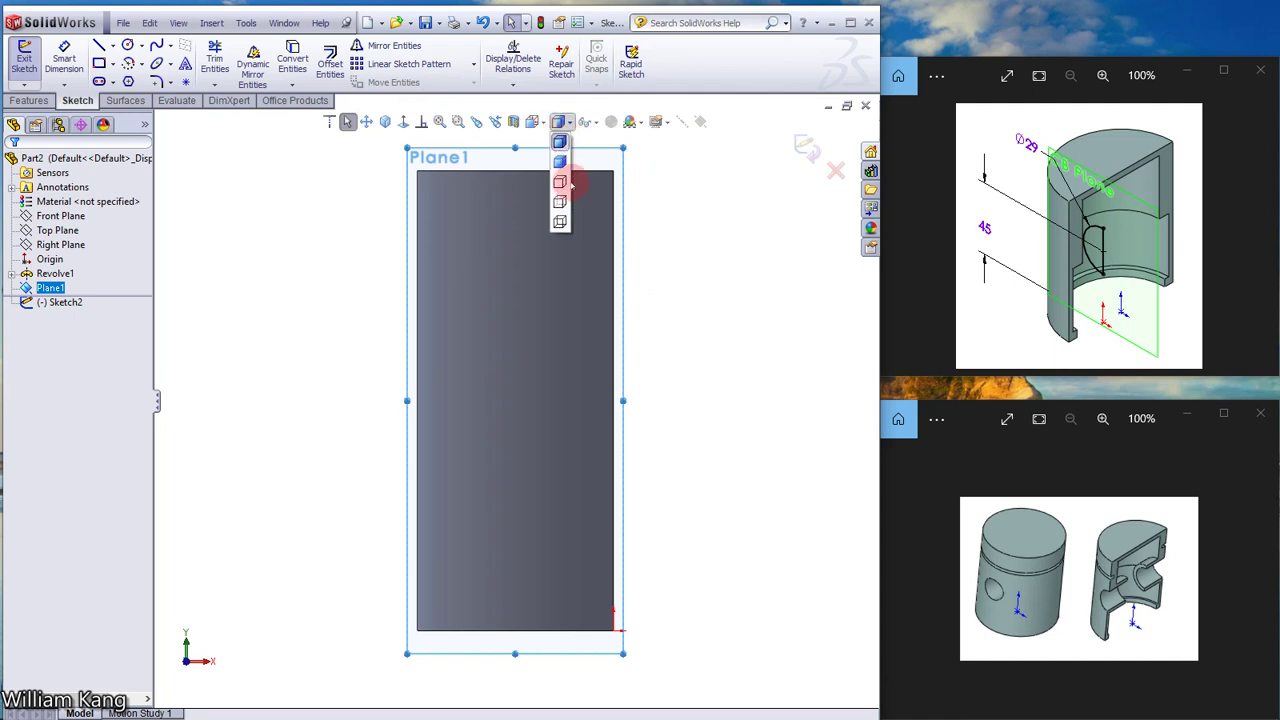
{"action": "left_click", "coordinate": [559, 201]}
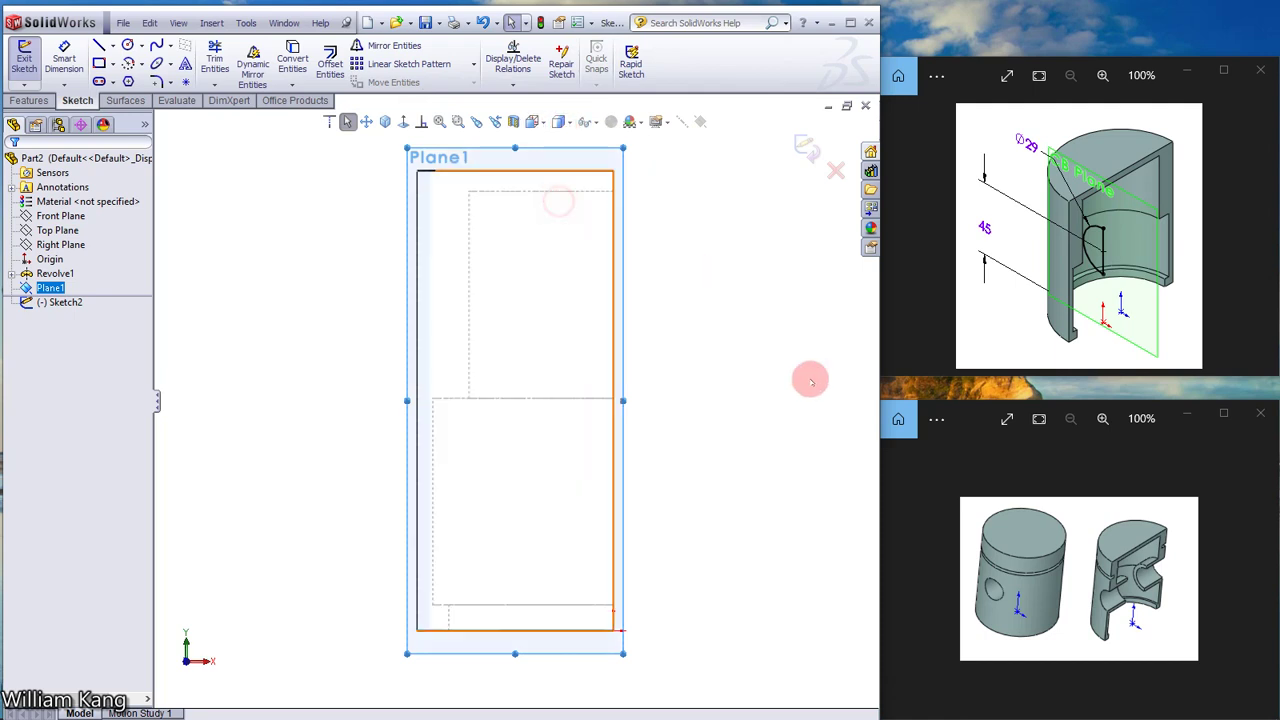
Draw a centre-point semicircular arc centred on the body's right edge line, bottom to top
{"action": "left_click", "coordinate": [726, 373]}
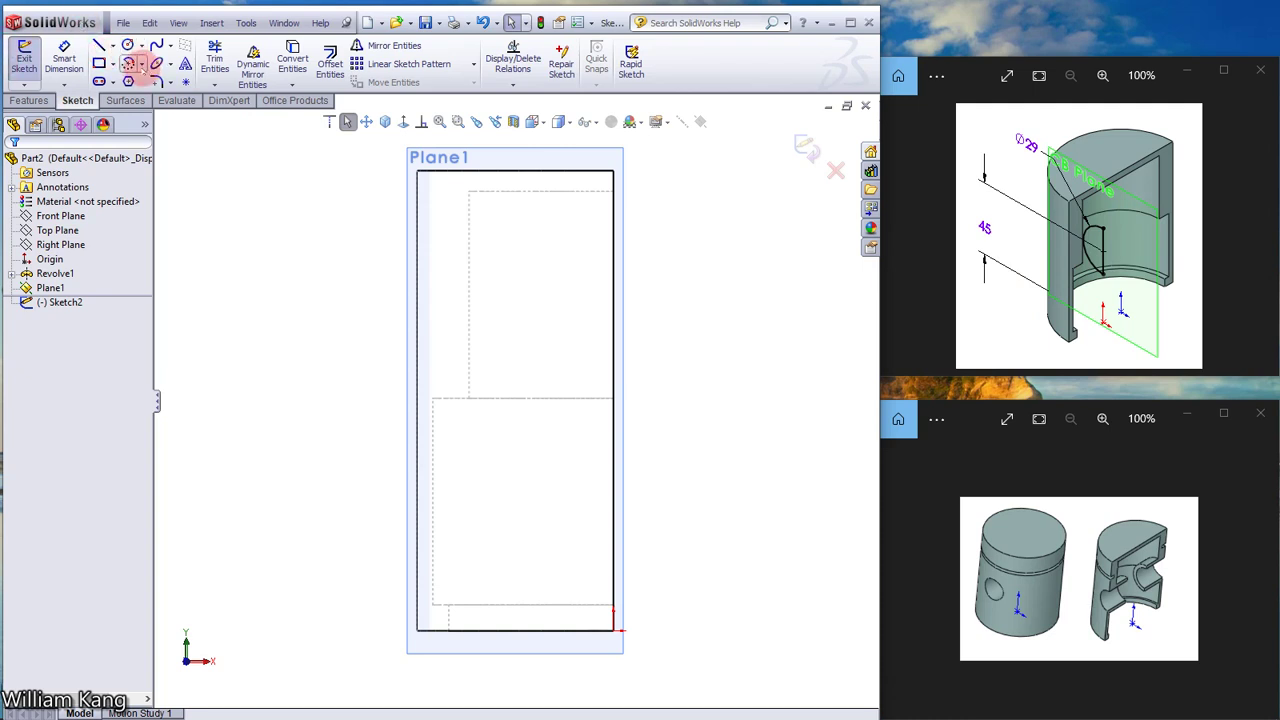
{"action": "left_click", "coordinate": [142, 64]}
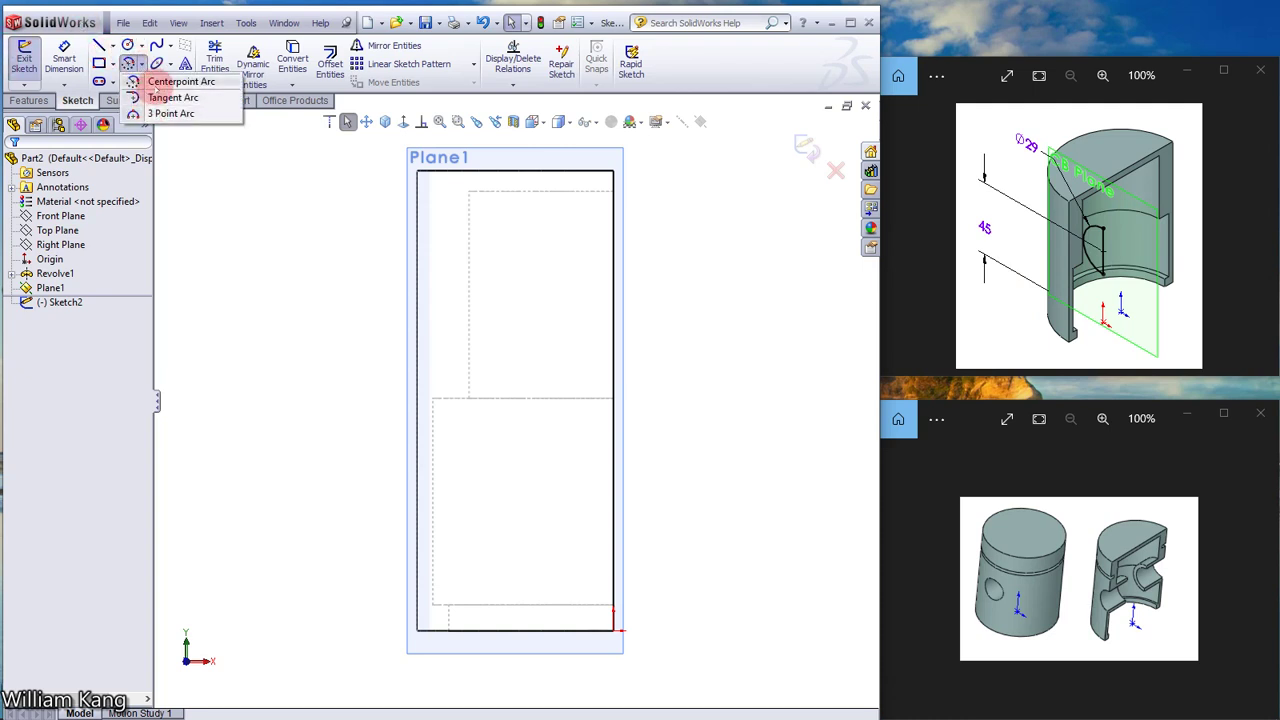
{"action": "left_click", "coordinate": [160, 82]}
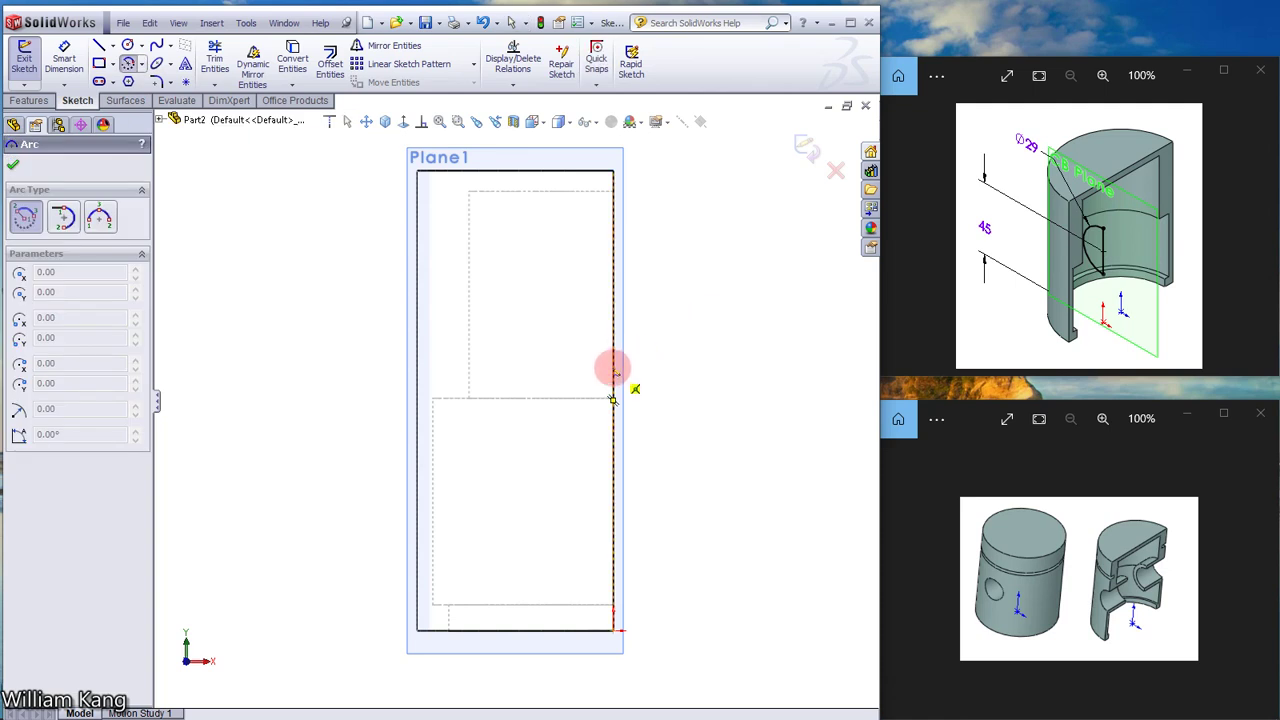
{"action": "left_click", "coordinate": [613, 368]}
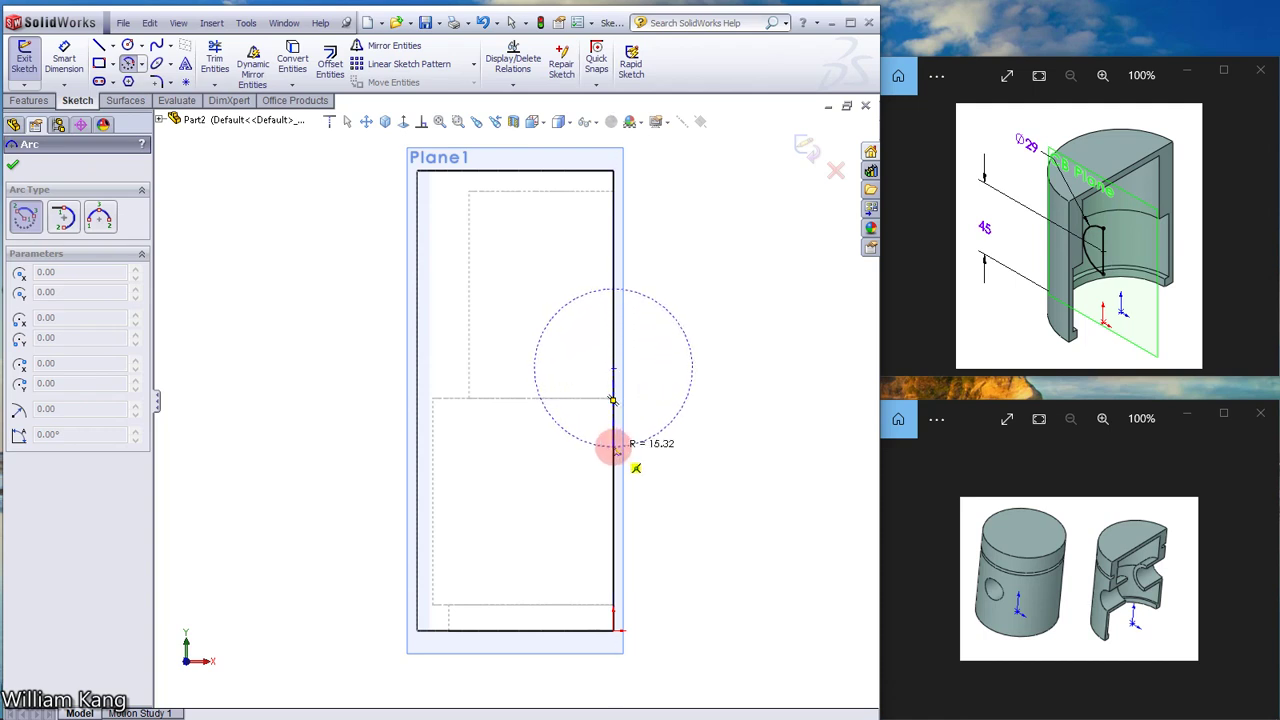
{"action": "left_click", "coordinate": [613, 448]}
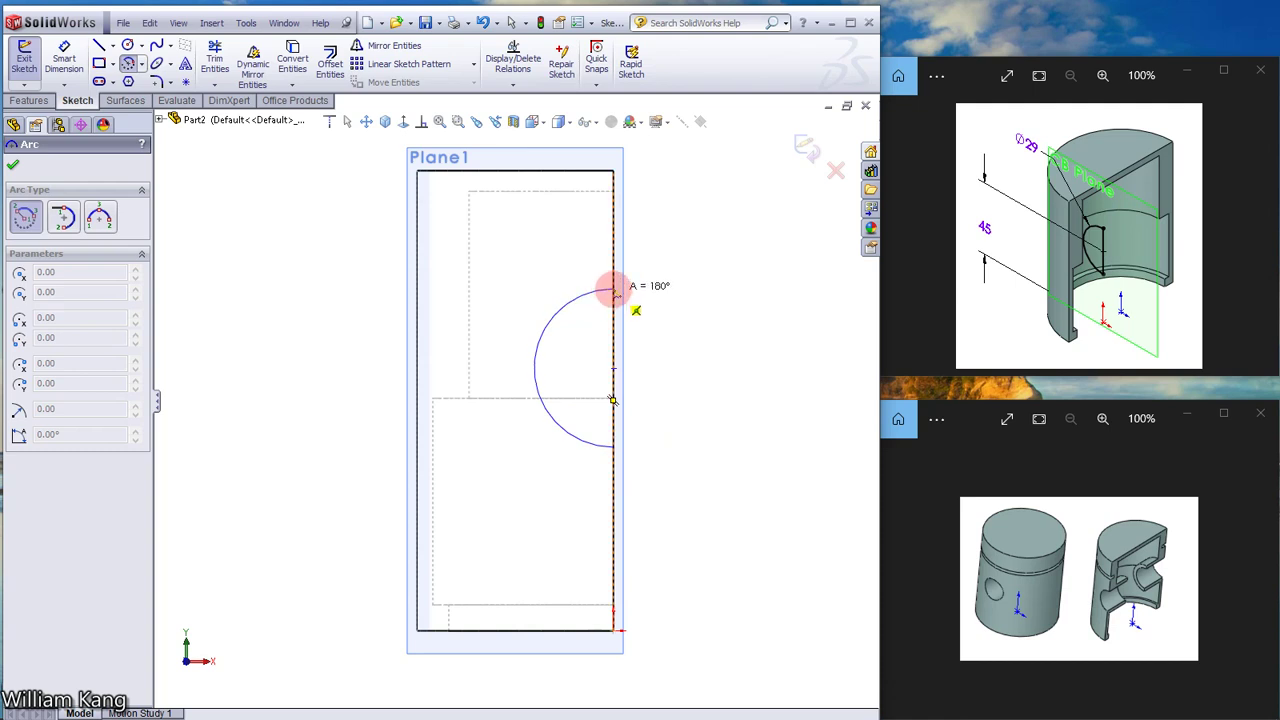
{"action": "left_click", "coordinate": [613, 290]}
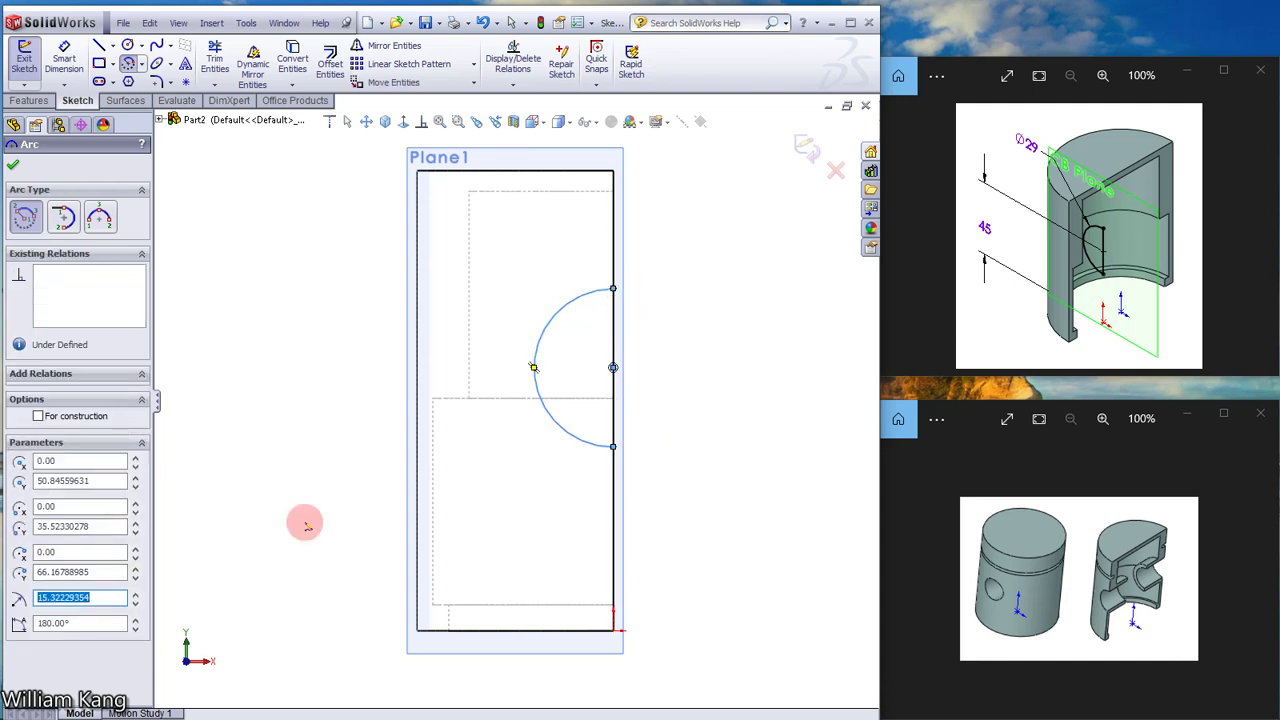
{"action": "key", "text": "Escape"}
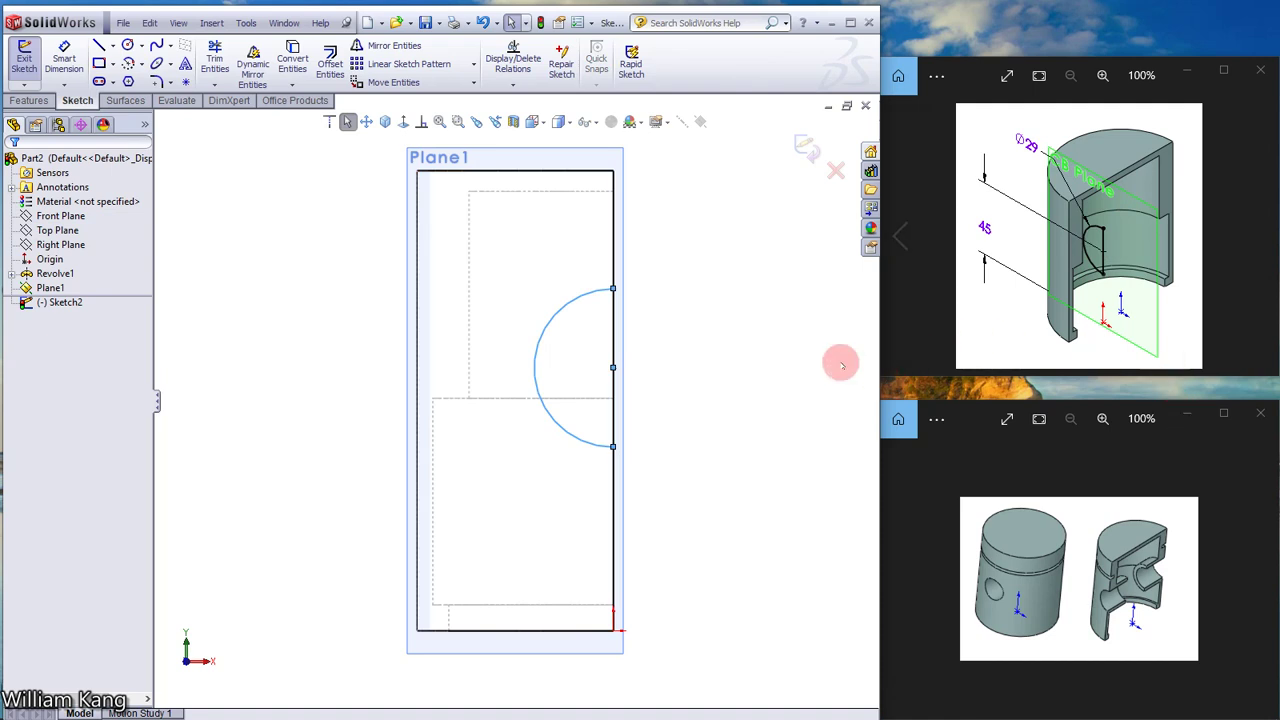
Check the new arc's properties, about 15.32 mm radius spanning 180°
{"action": "left_click", "coordinate": [751, 347]}
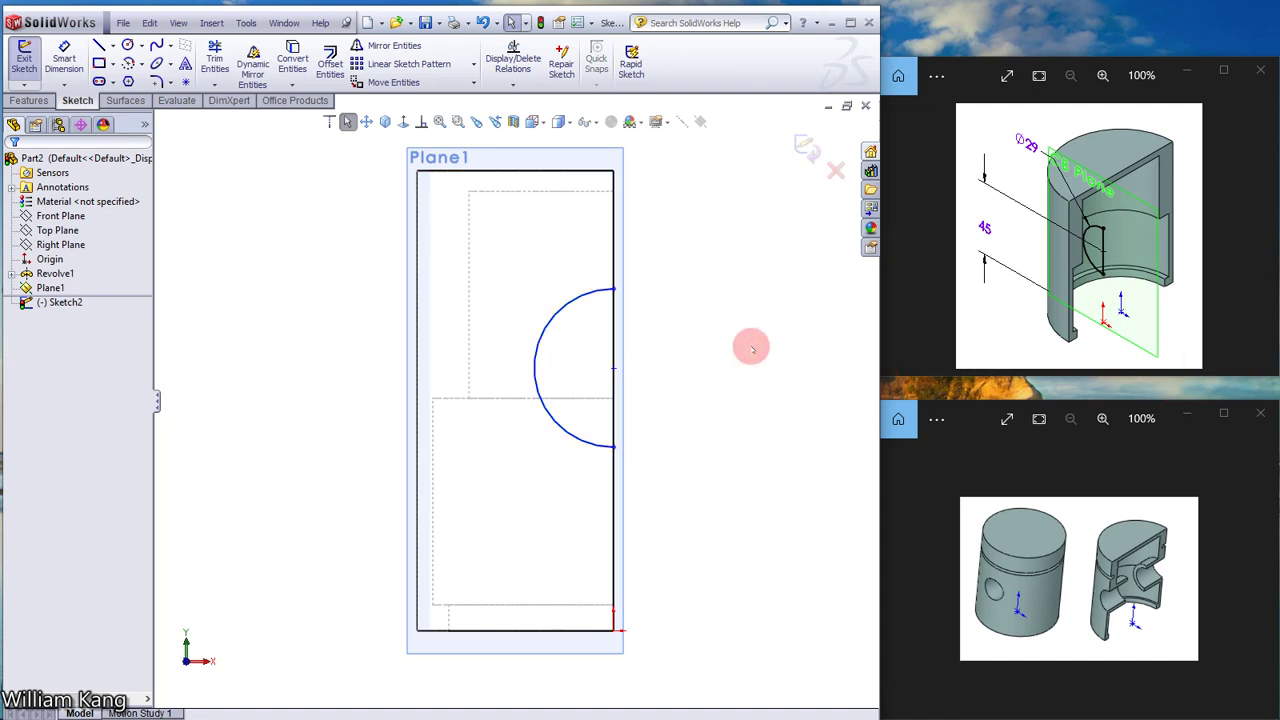
{"action": "left_click", "coordinate": [551, 321]}
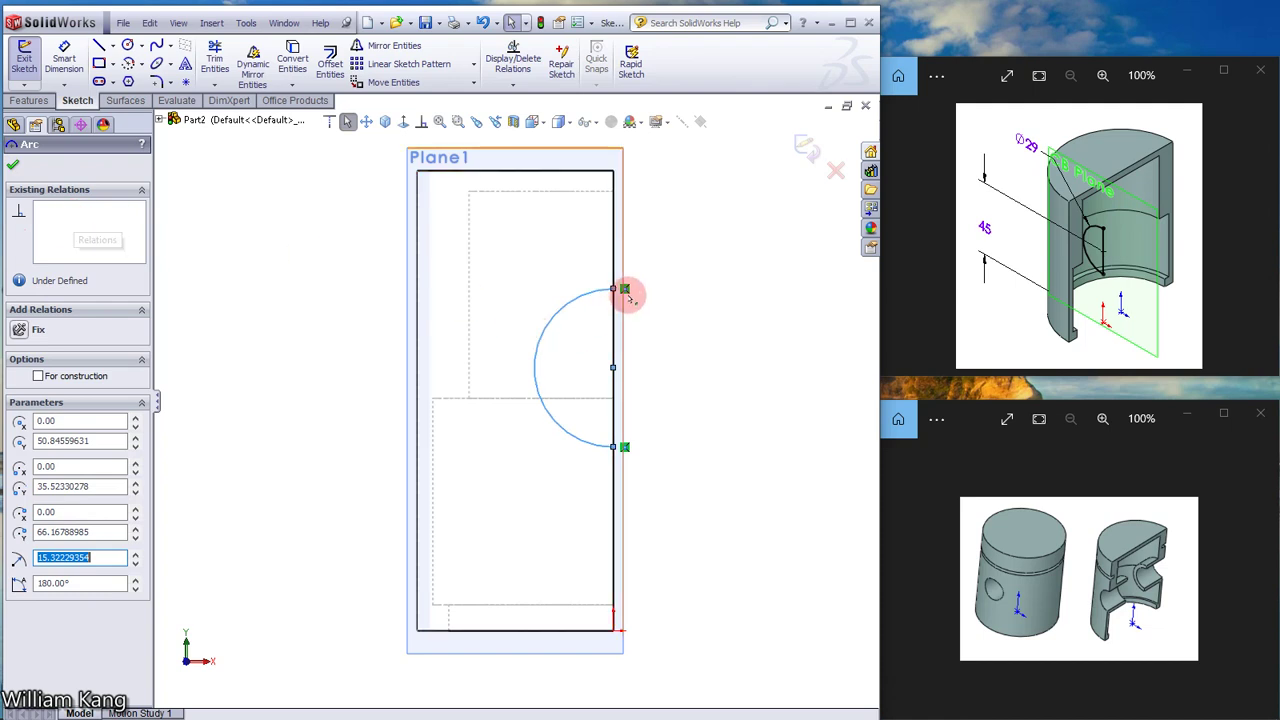
{"action": "left_click", "coordinate": [13, 164]}
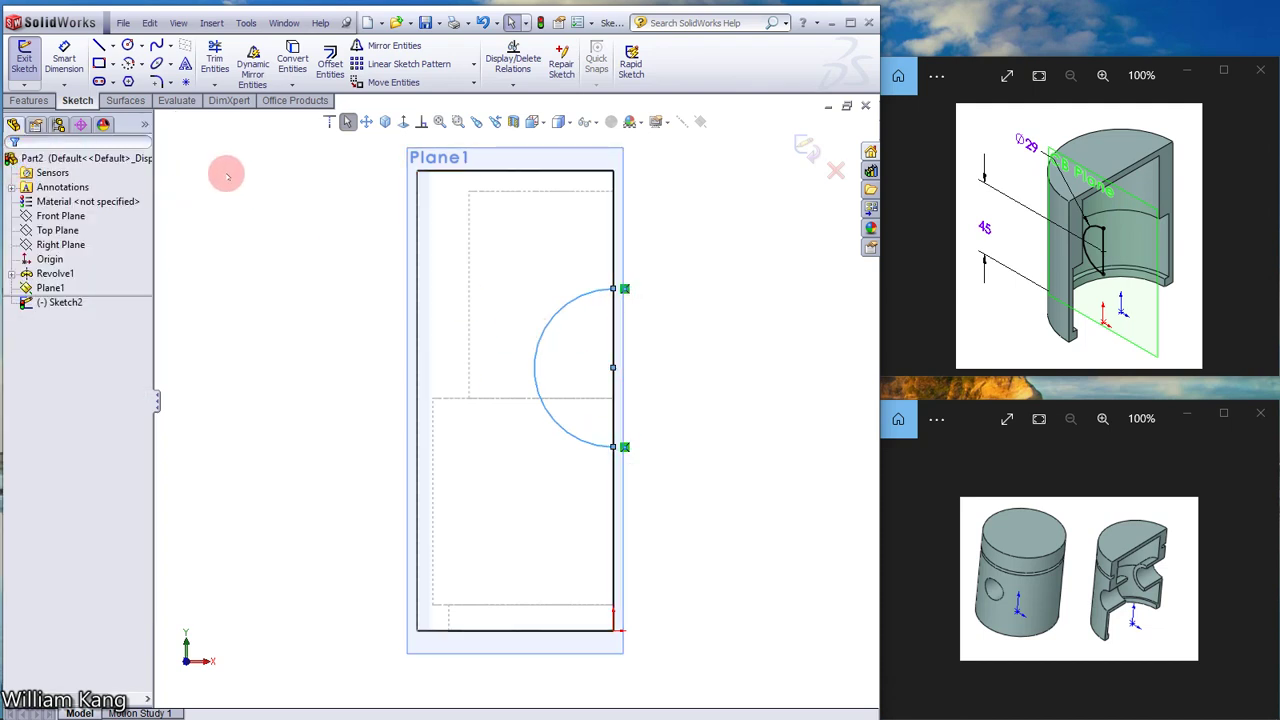
{"action": "left_click", "coordinate": [99, 45]}
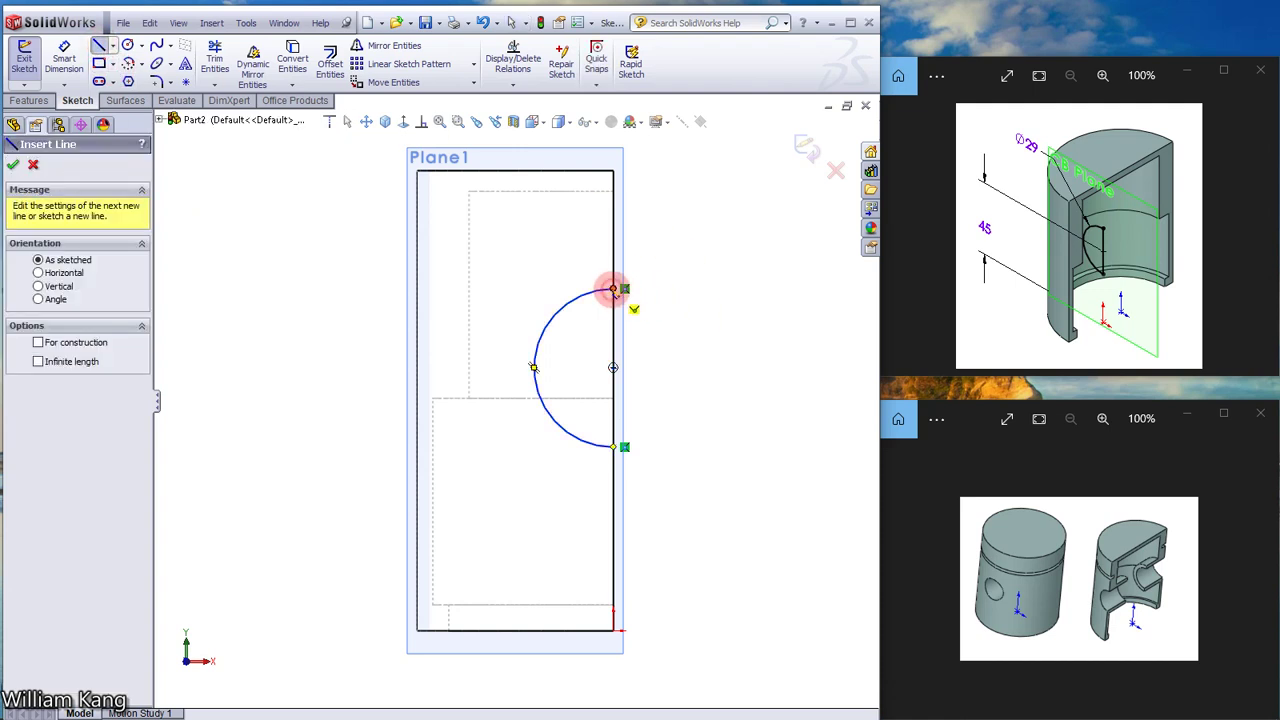
Draw a 30.64 mm vertical line joining the arc's top and bottom endpoints
{"action": "left_click", "coordinate": [613, 289]}
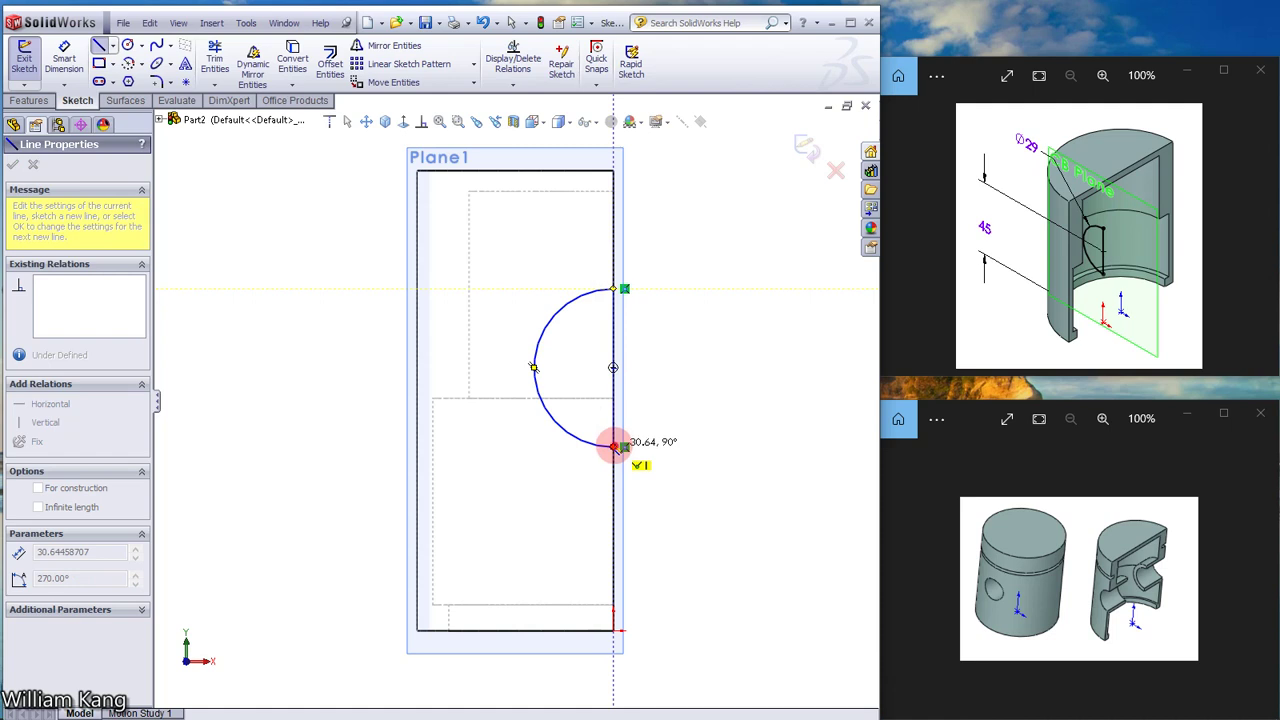
{"action": "left_click", "coordinate": [613, 446]}
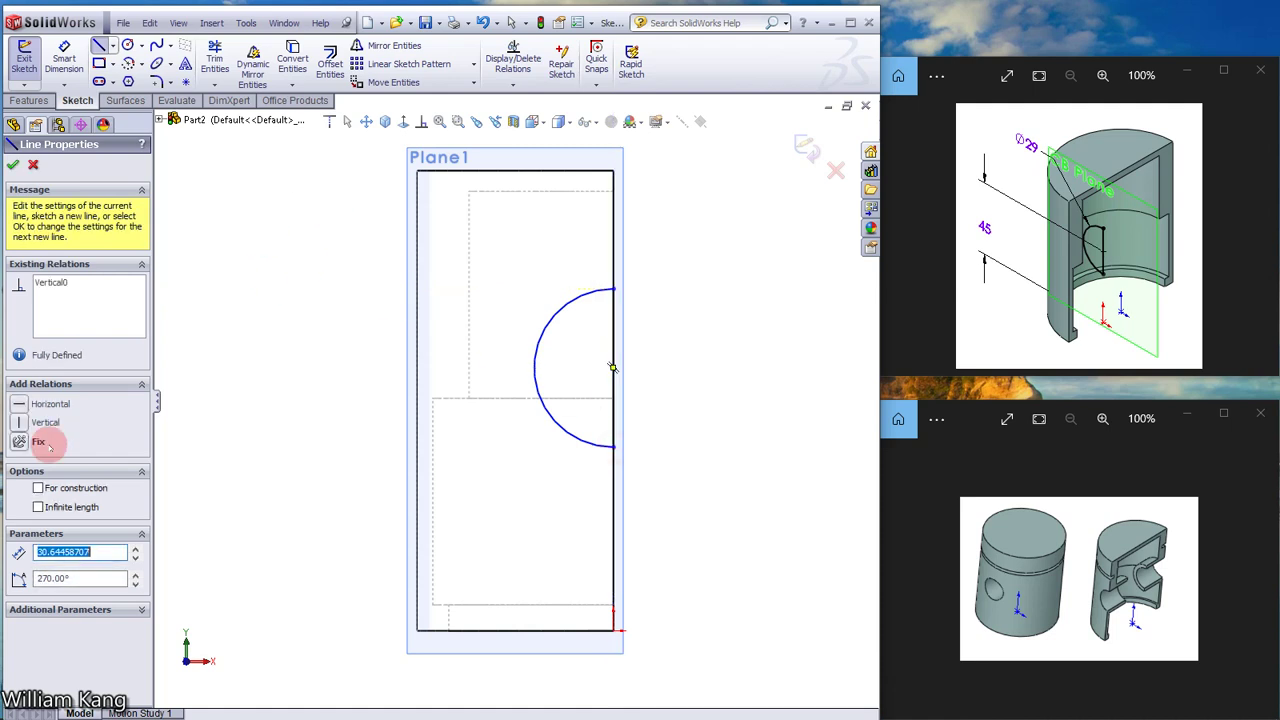
{"action": "key", "text": "Escape"}
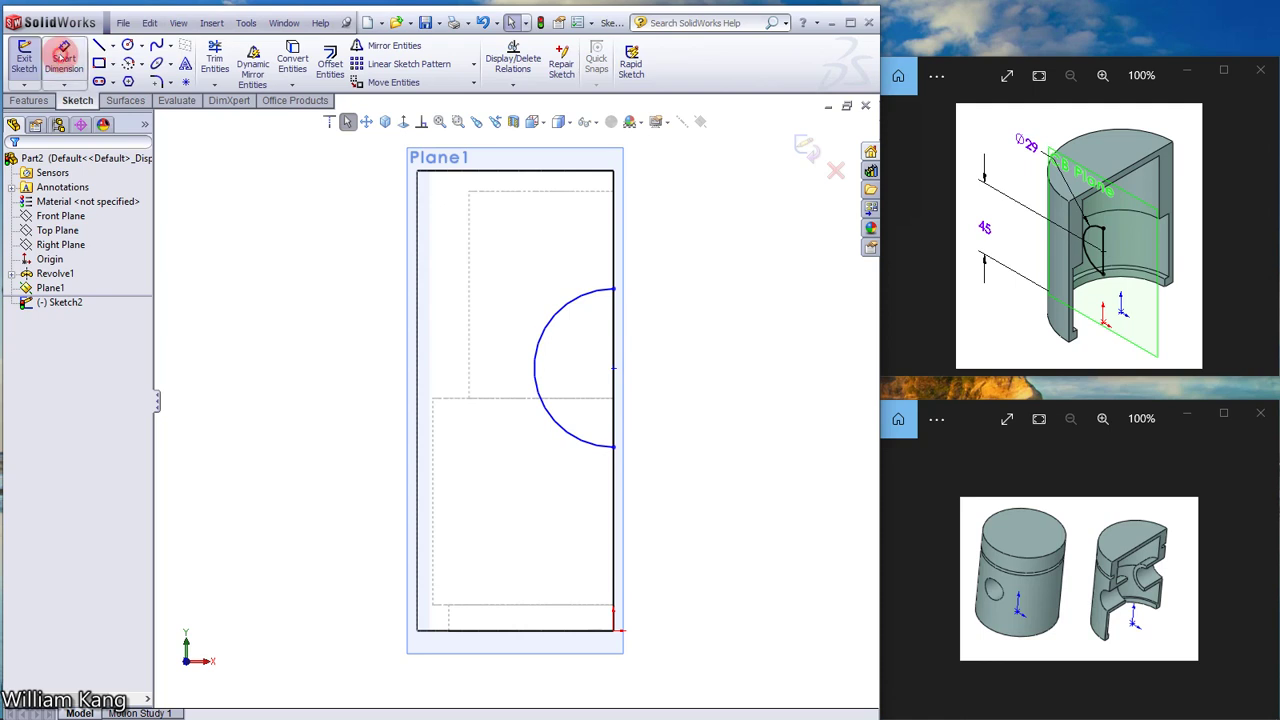
Dimension the arc radius to 14.5 and its centre 45 mm above the bottom corner
{"action": "left_click", "coordinate": [62, 52]}
{"action": "left_click", "coordinate": [581, 298]}
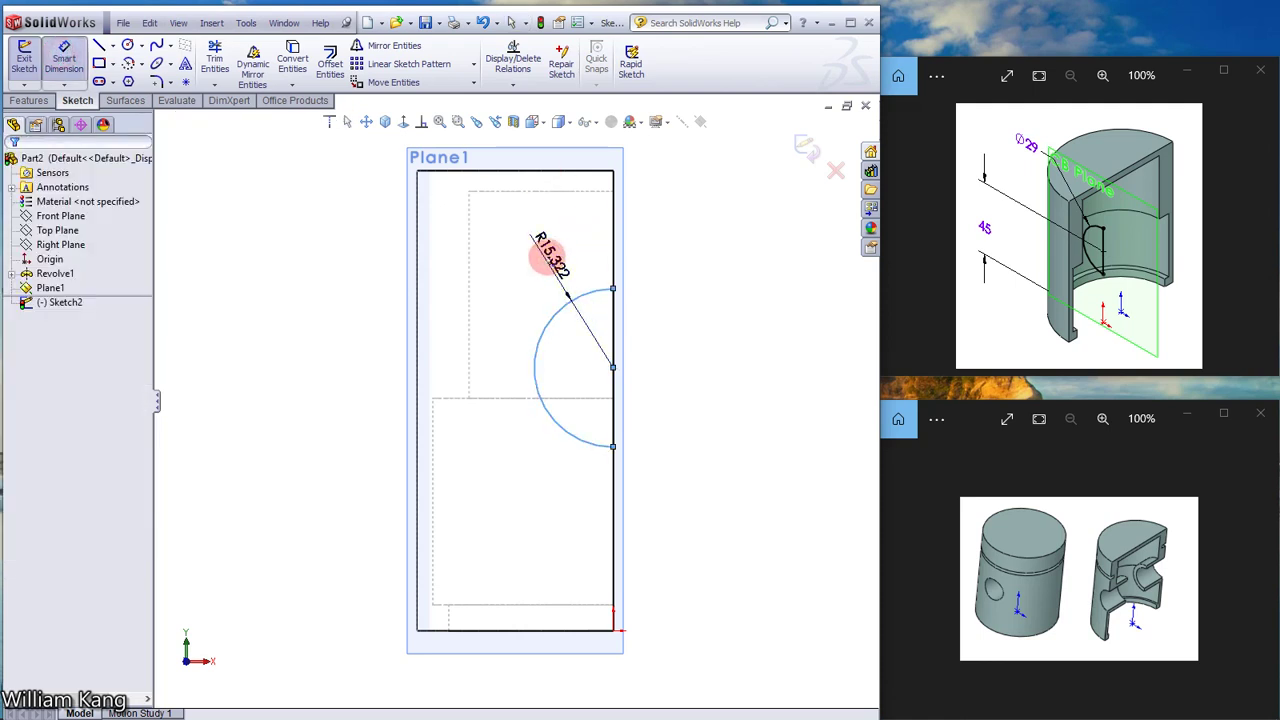
{"action": "left_click", "coordinate": [548, 256]}
{"action": "type", "text": "14.5"}
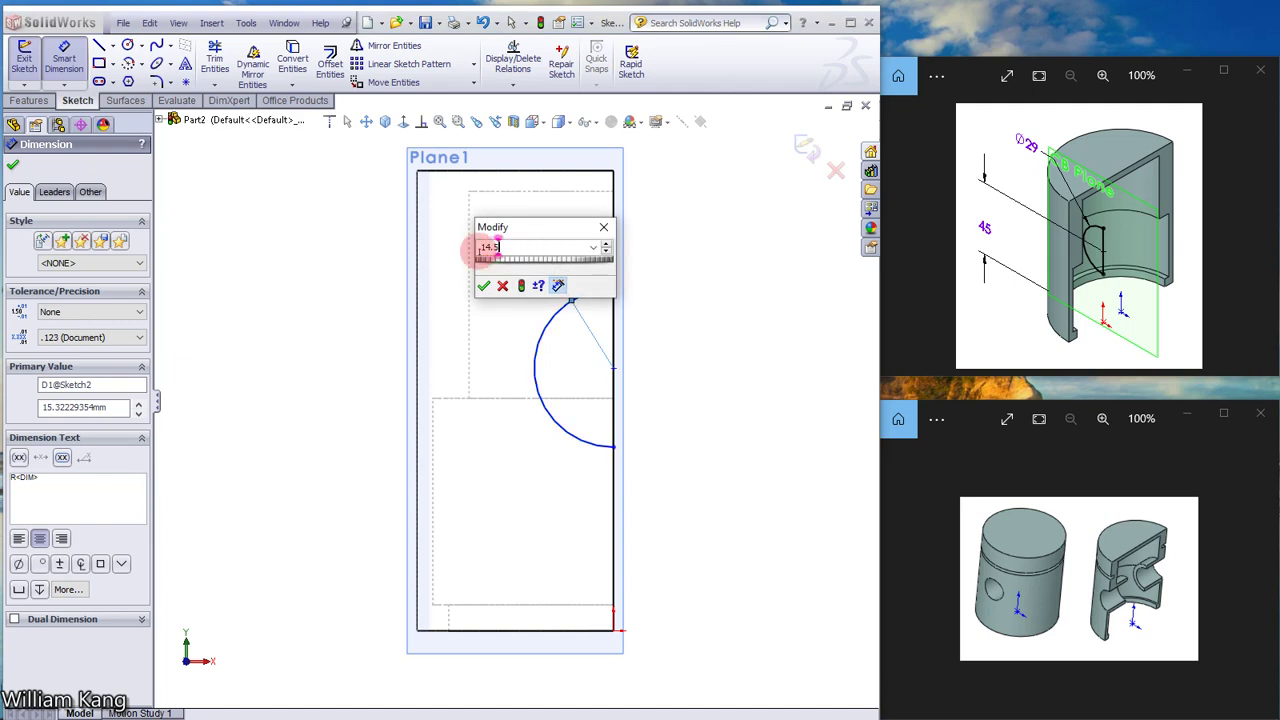
{"action": "key", "text": "Return"}
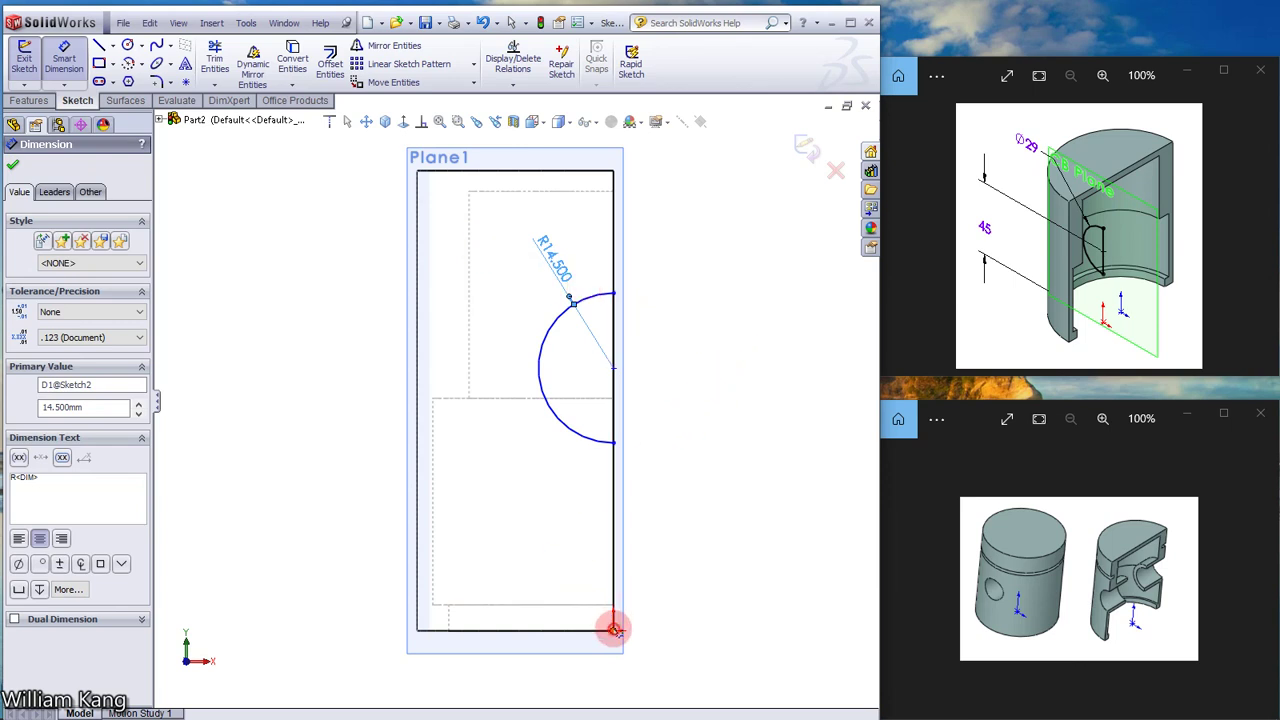
{"action": "left_click", "coordinate": [614, 369]}
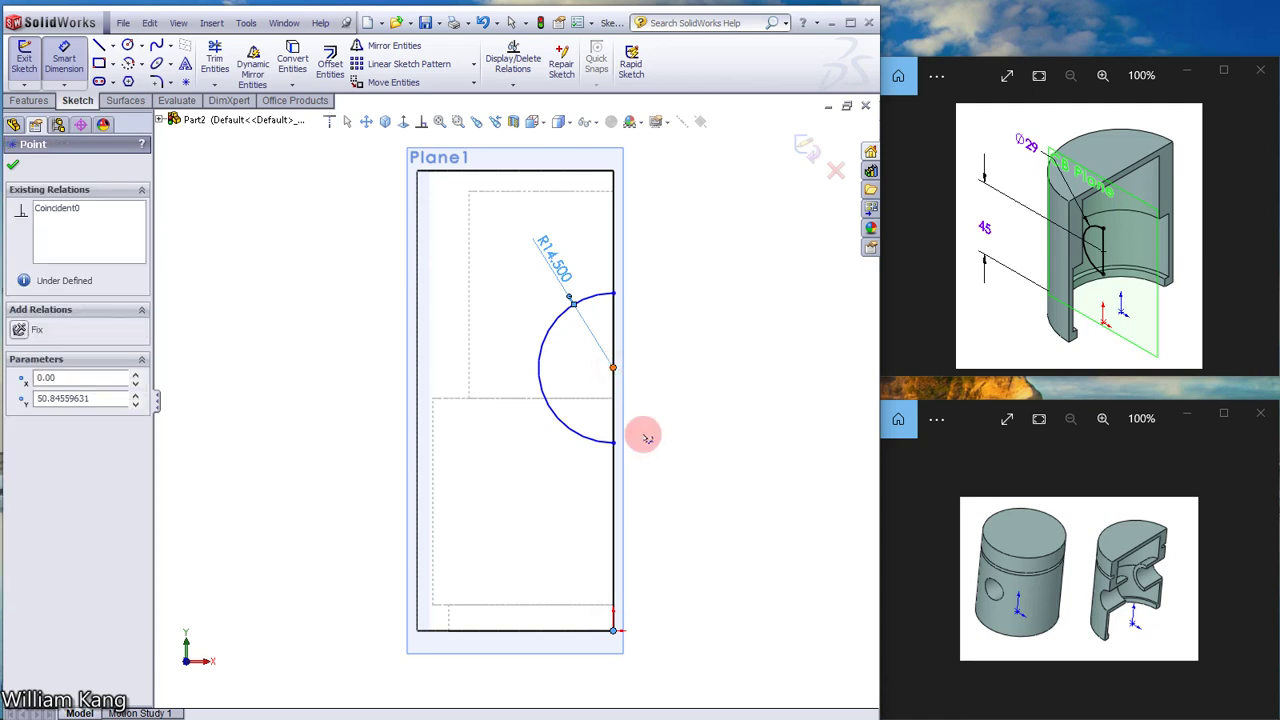
{"action": "left_click", "coordinate": [684, 457]}
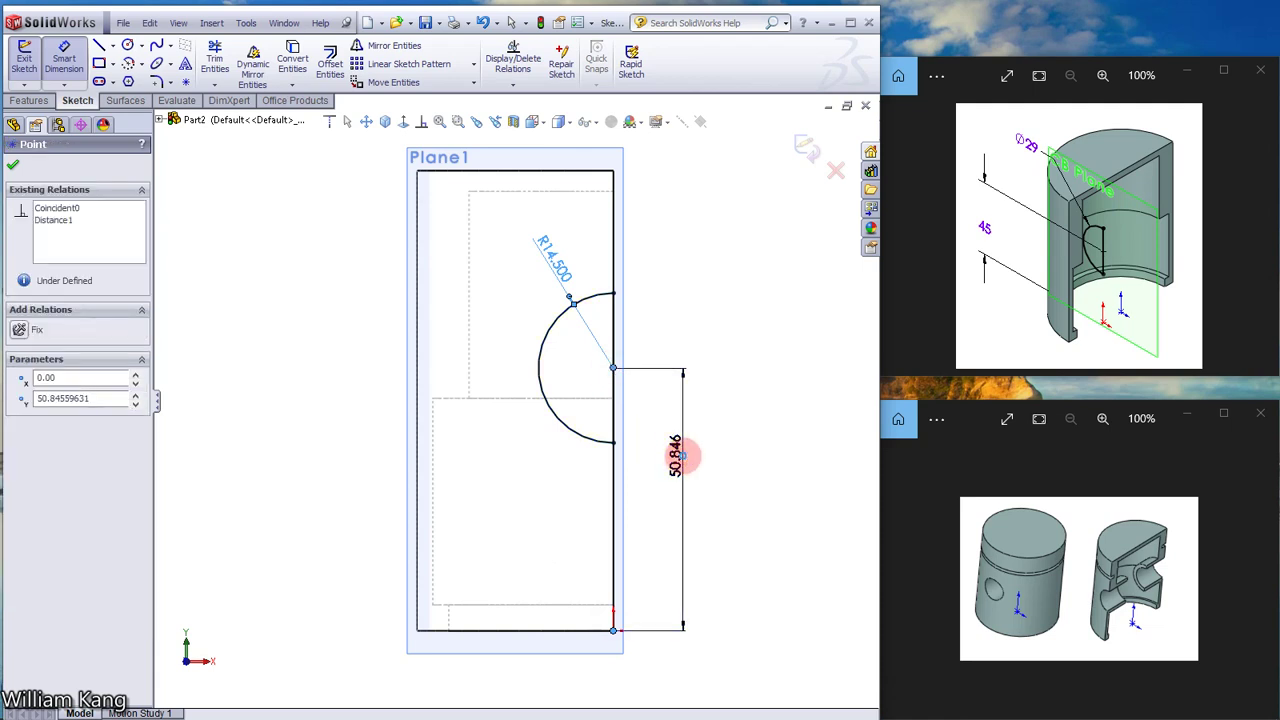
{"action": "type", "text": "45"}
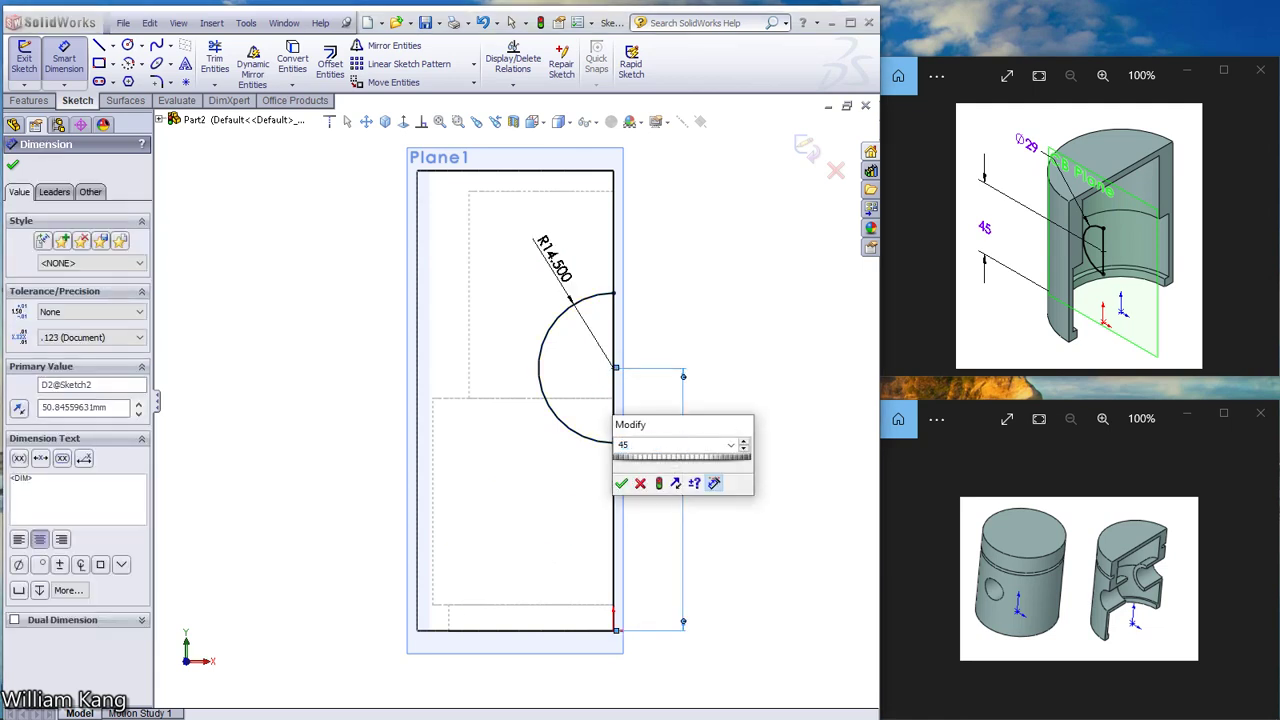
{"action": "key", "text": "Return"}
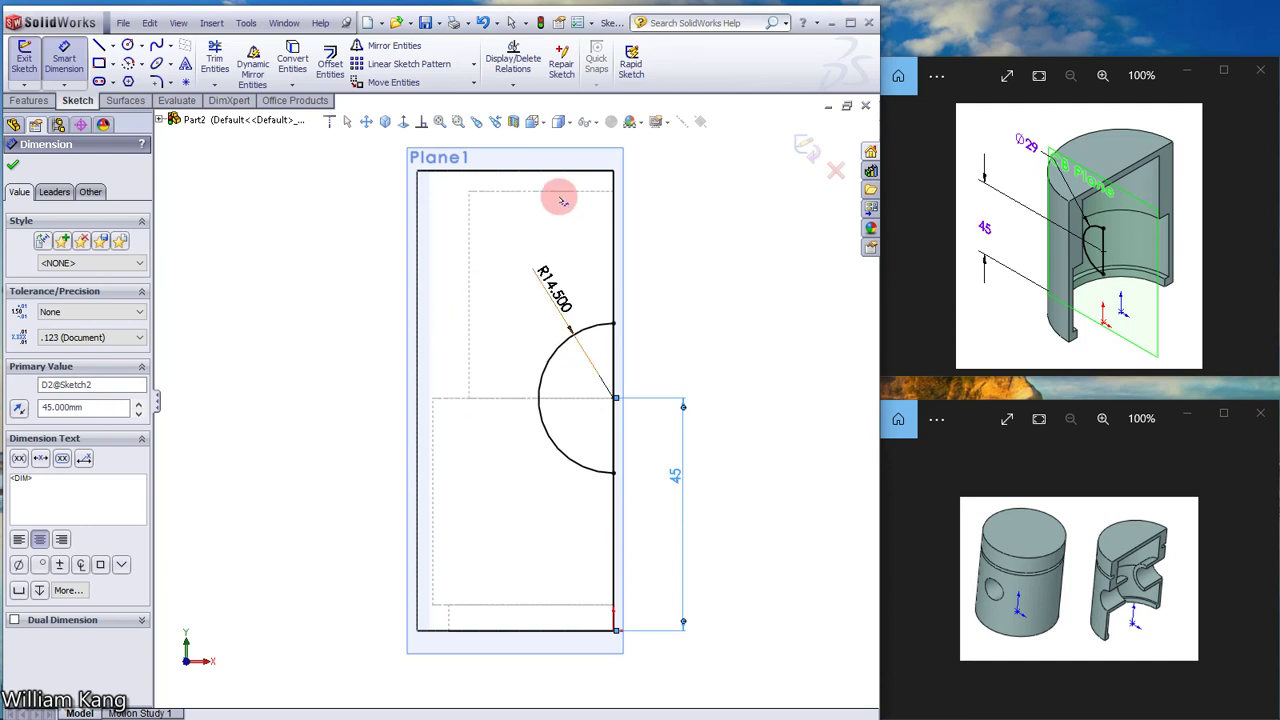
Show the part shaded in isometric view and advance the reference image
{"action": "left_click", "coordinate": [12, 163]}
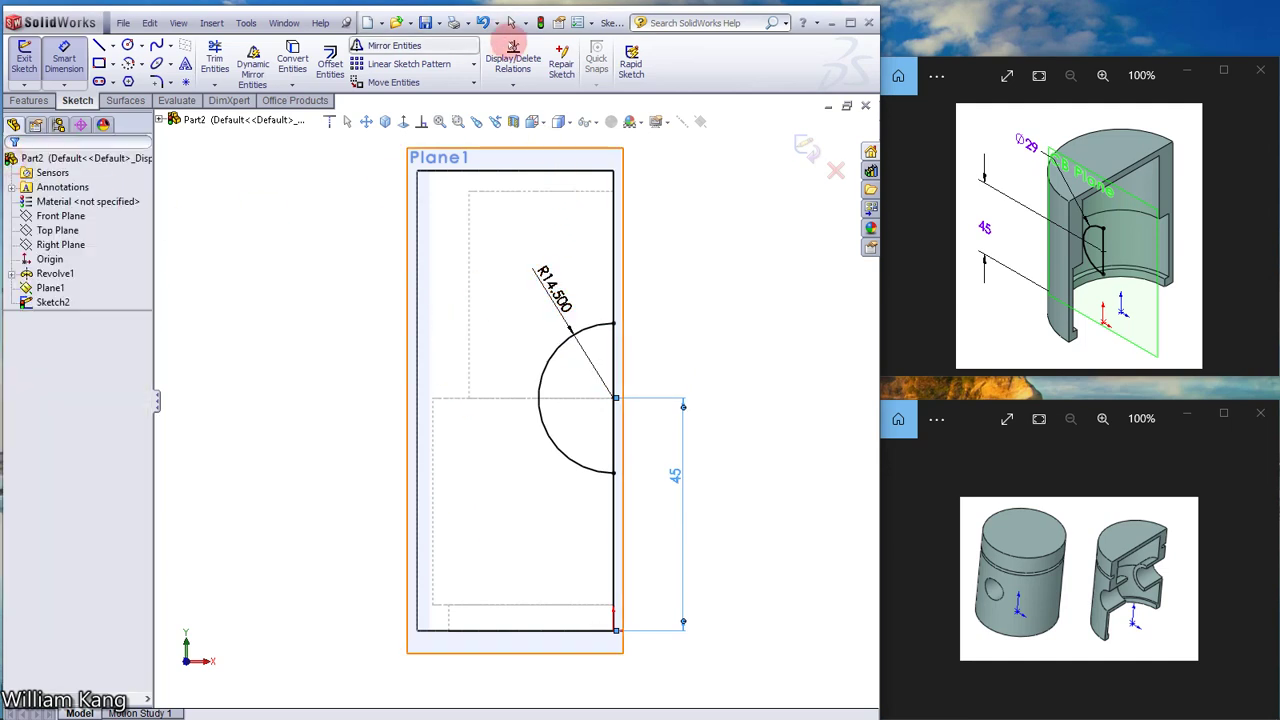
{"action": "left_click", "coordinate": [567, 121]}
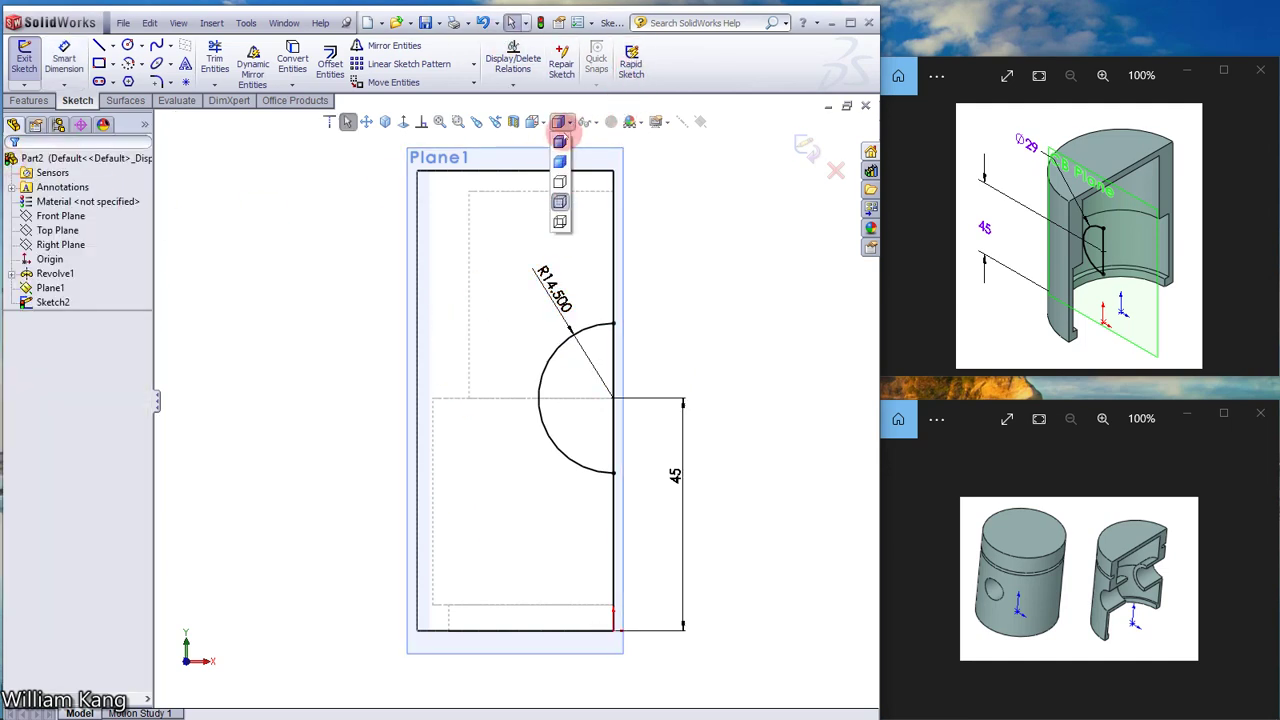
{"action": "left_click", "coordinate": [560, 141]}
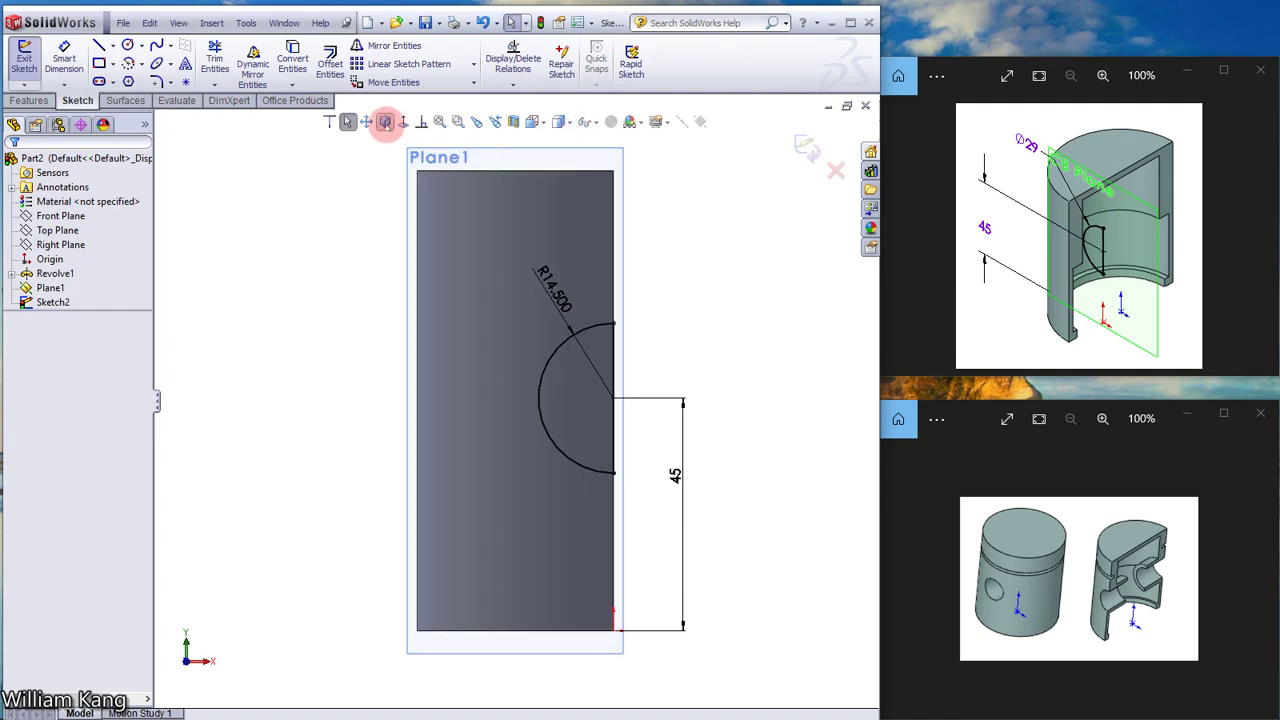
{"action": "left_click", "coordinate": [385, 121]}
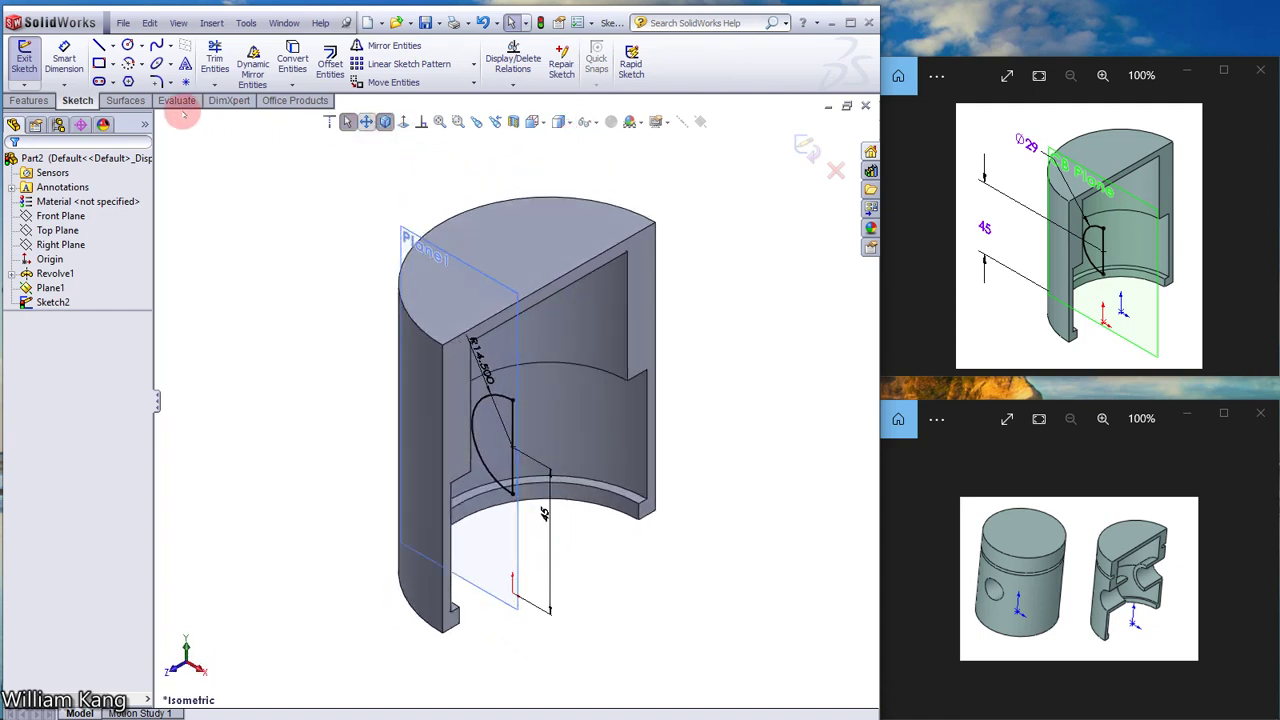
{"action": "left_click", "coordinate": [29, 101]}
{"action": "left_click", "coordinate": [914, 149]}
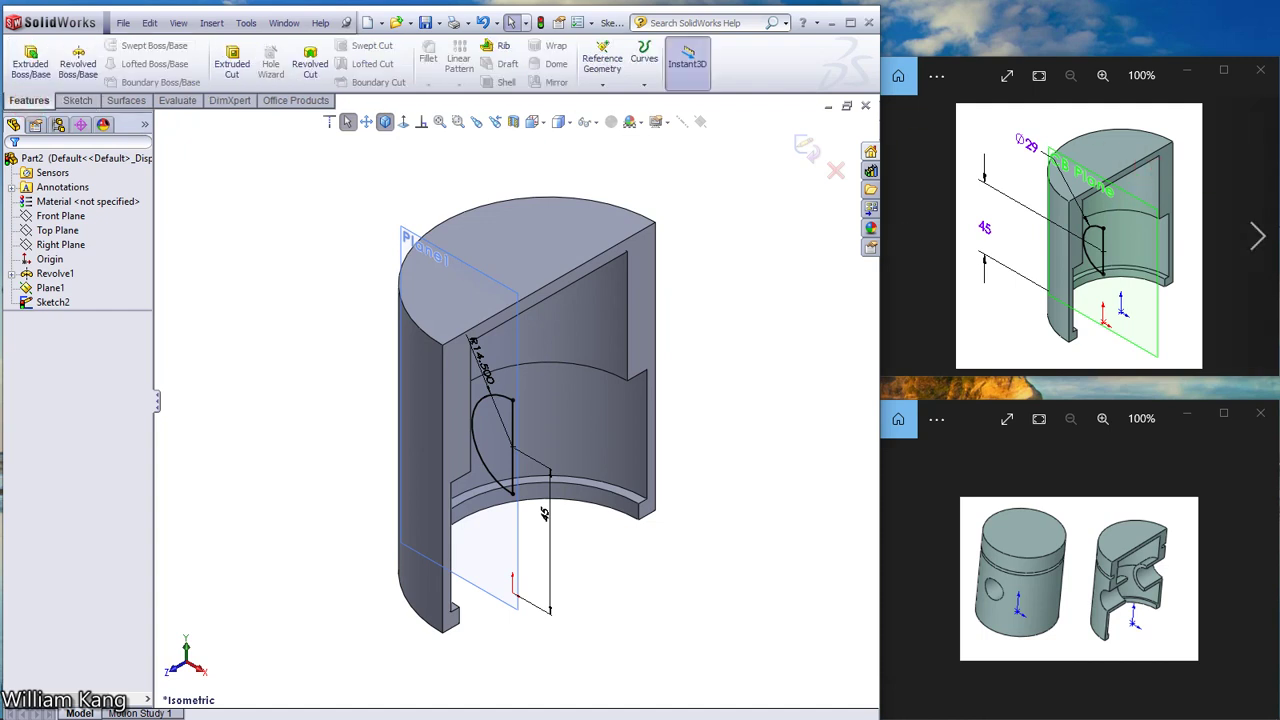
{"action": "left_click", "coordinate": [1257, 237]}
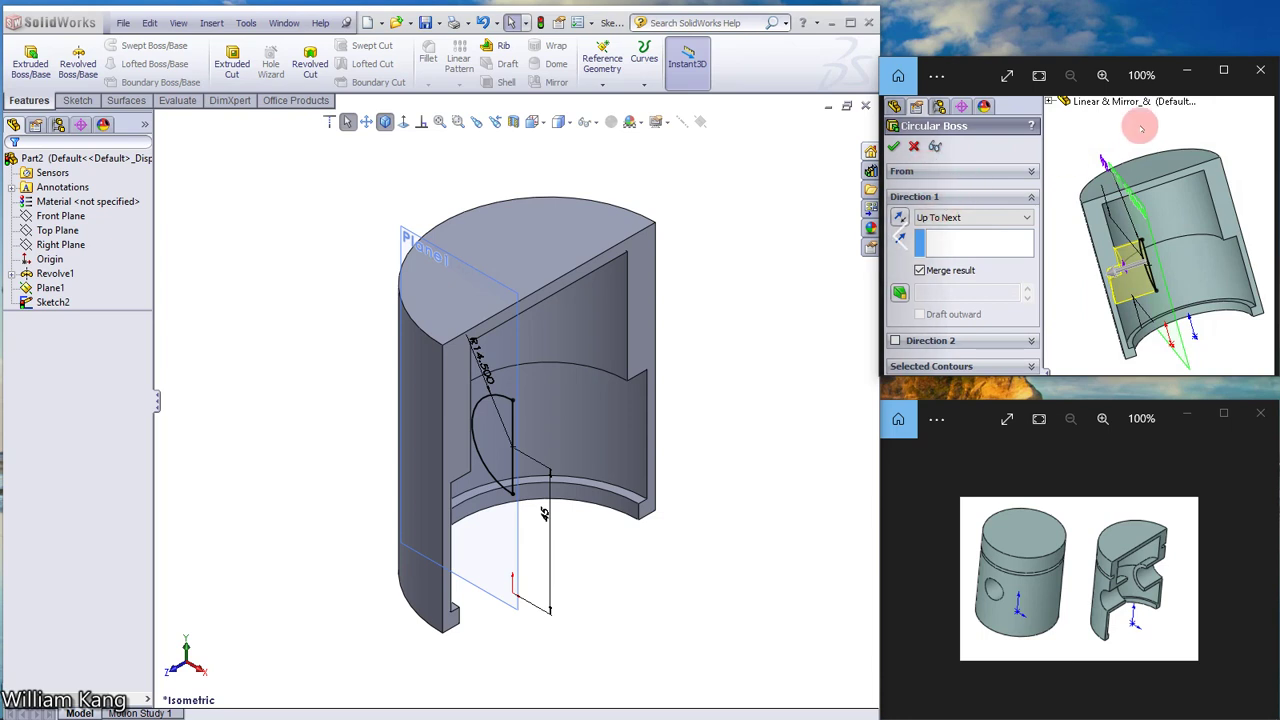
Extrude the half-disc sketch as a boss with end condition Up To Next
{"action": "left_click", "coordinate": [30, 65]}
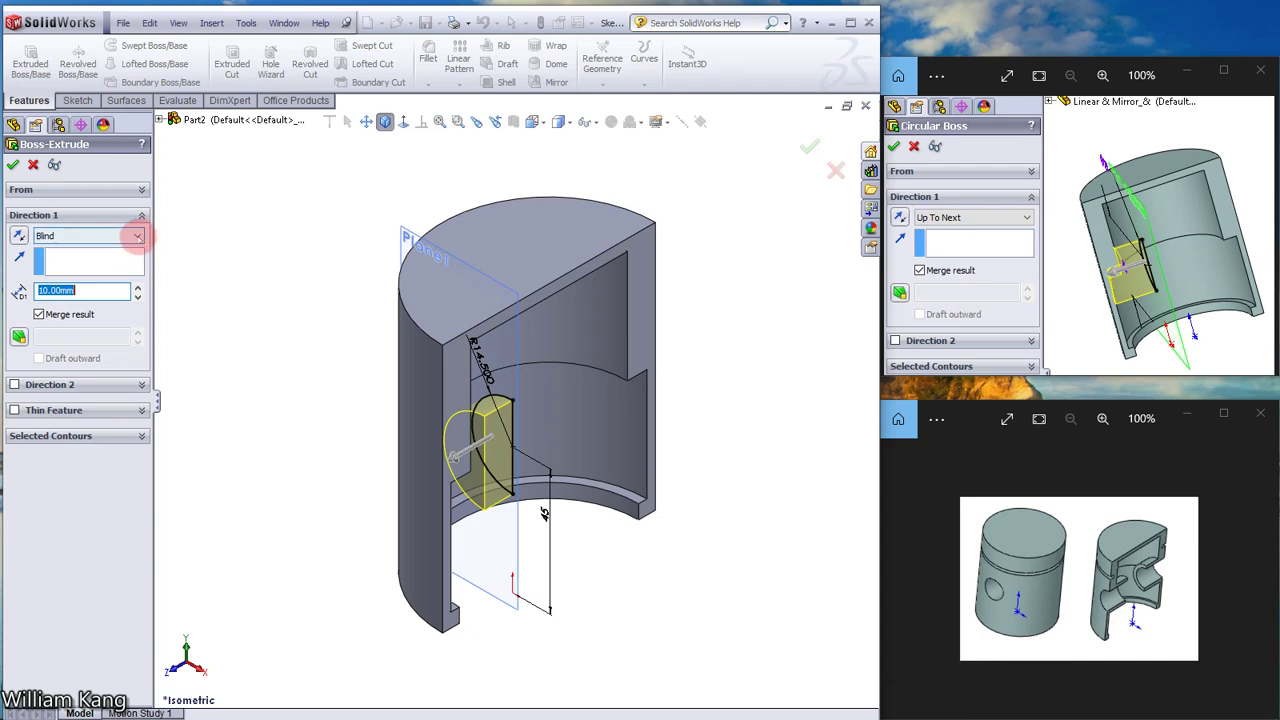
{"action": "left_click", "coordinate": [136, 237]}
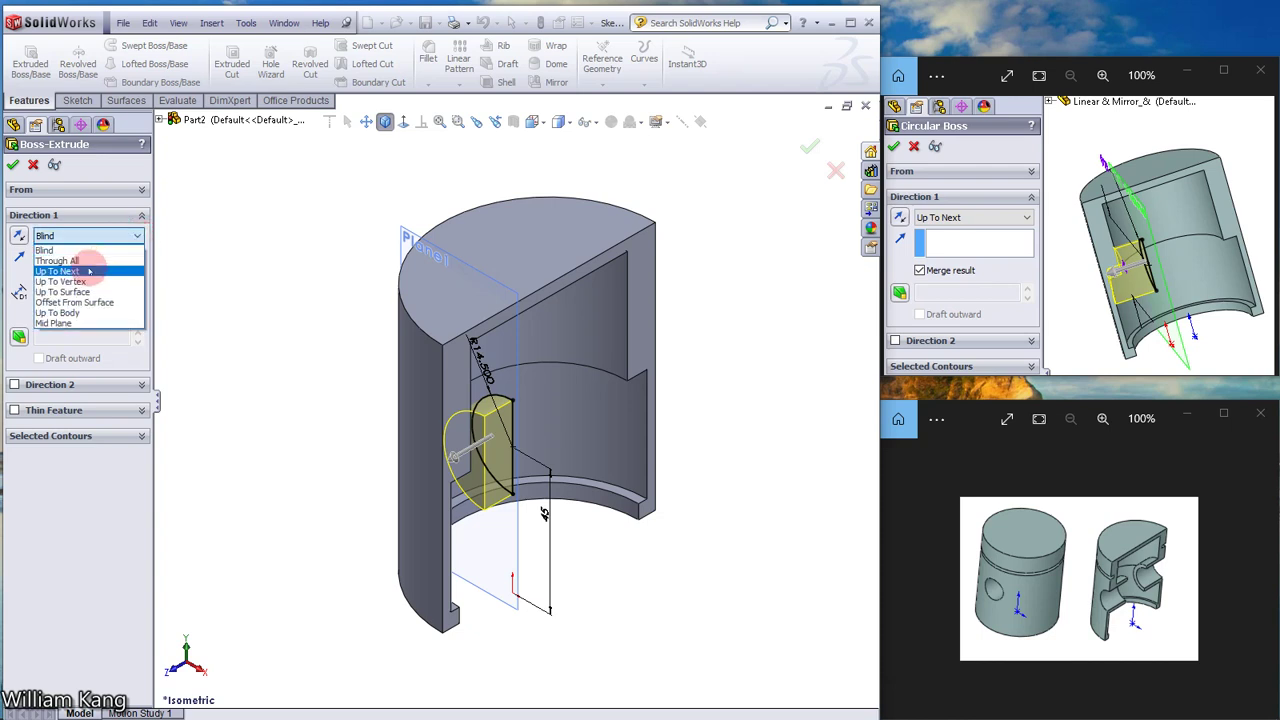
{"action": "left_click", "coordinate": [88, 271]}
{"action": "left_click", "coordinate": [13, 165]}
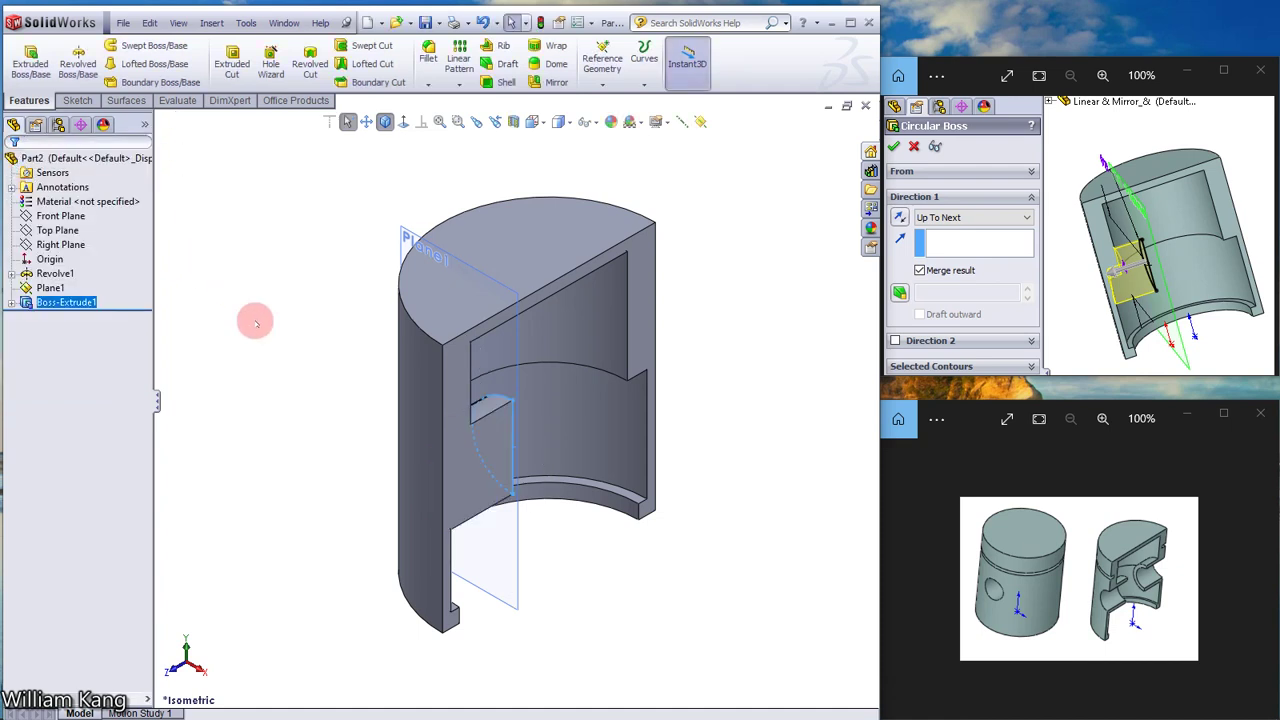
{"action": "mouse_move", "coordinate": [1258, 237]}
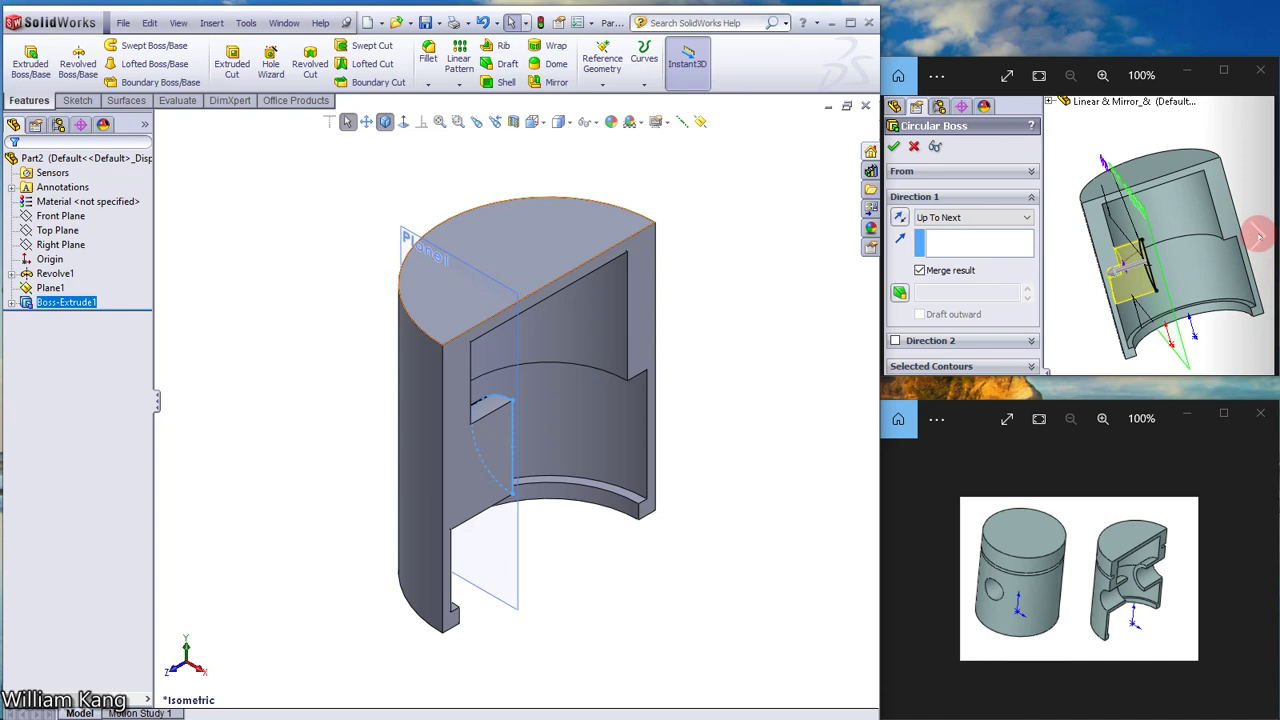
{"action": "left_click", "coordinate": [1258, 236]}
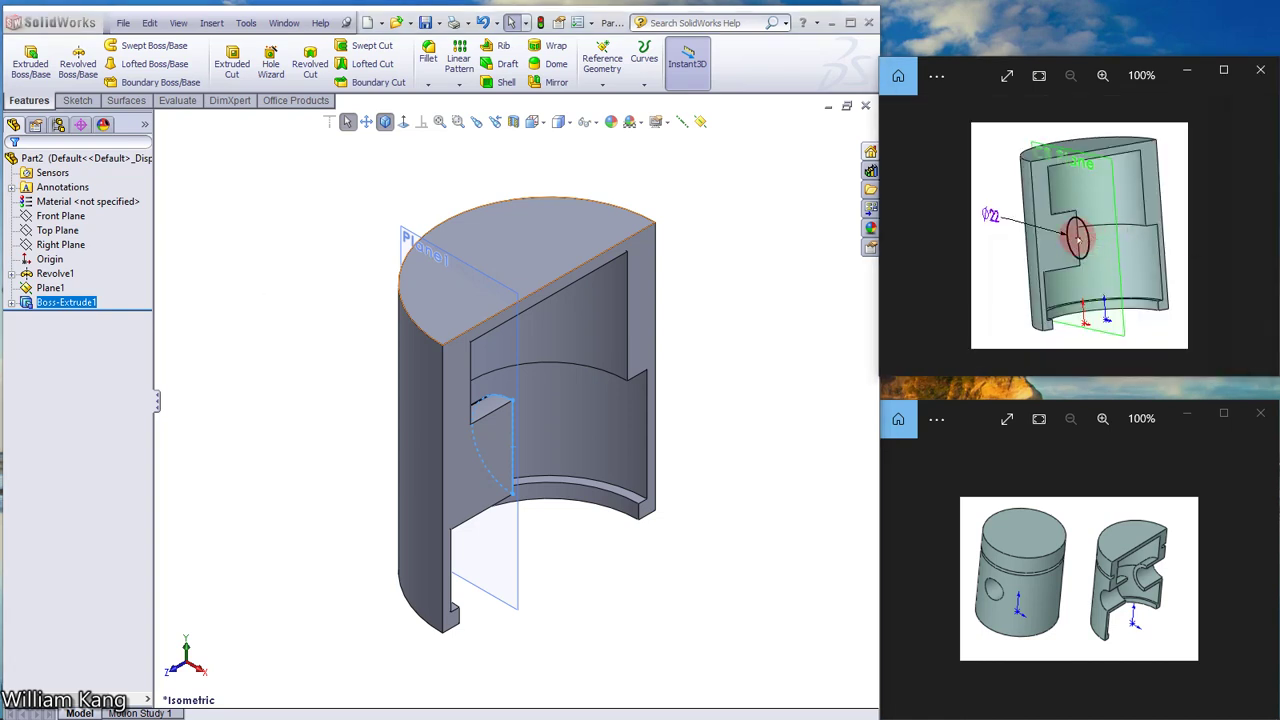
Start a sketch on the boss's half-disc face and draw a circle at its centre
{"action": "left_click", "coordinate": [686, 380]}
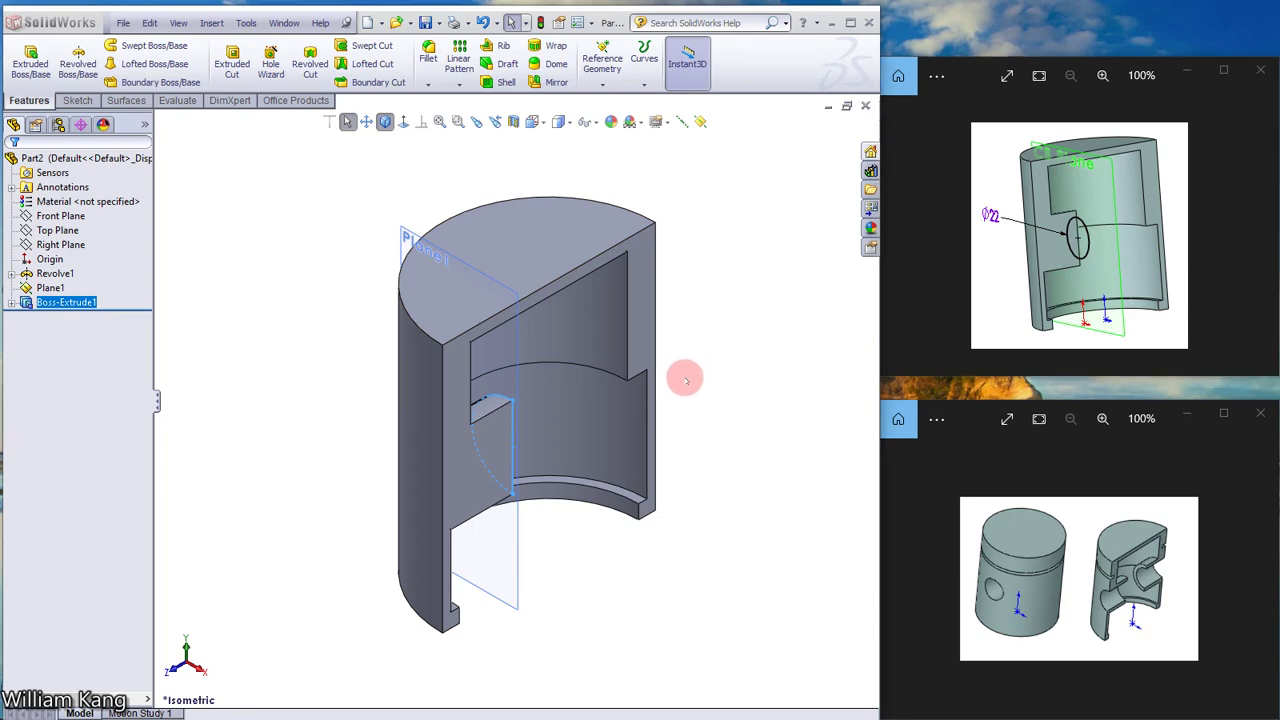
{"action": "mouse_move", "coordinate": [686, 380]}
{"action": "middle_mouse_down"}
{"action": "mouse_move", "coordinate": [580, 428]}
{"action": "mouse_move", "coordinate": [586, 408]}
{"action": "mouse_move", "coordinate": [551, 380]}
{"action": "mouse_move", "coordinate": [465, 458]}
{"action": "middle_mouse_up"}
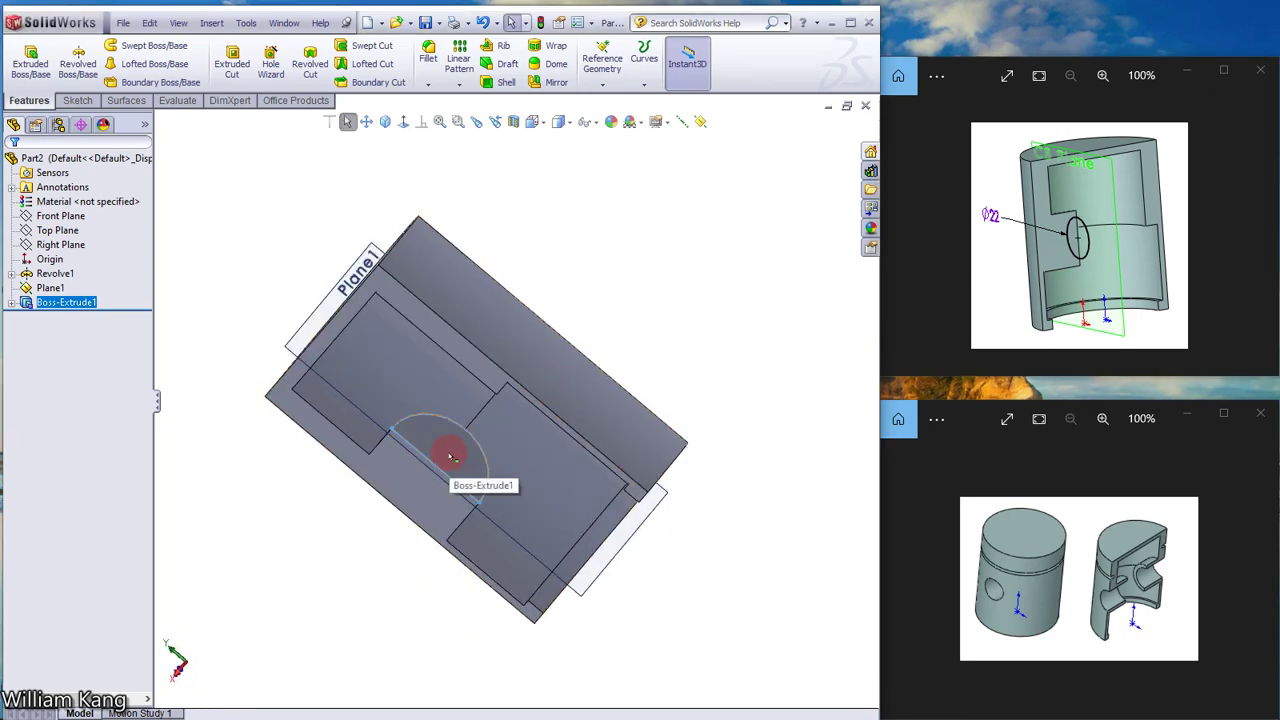
{"action": "left_click", "coordinate": [450, 457]}
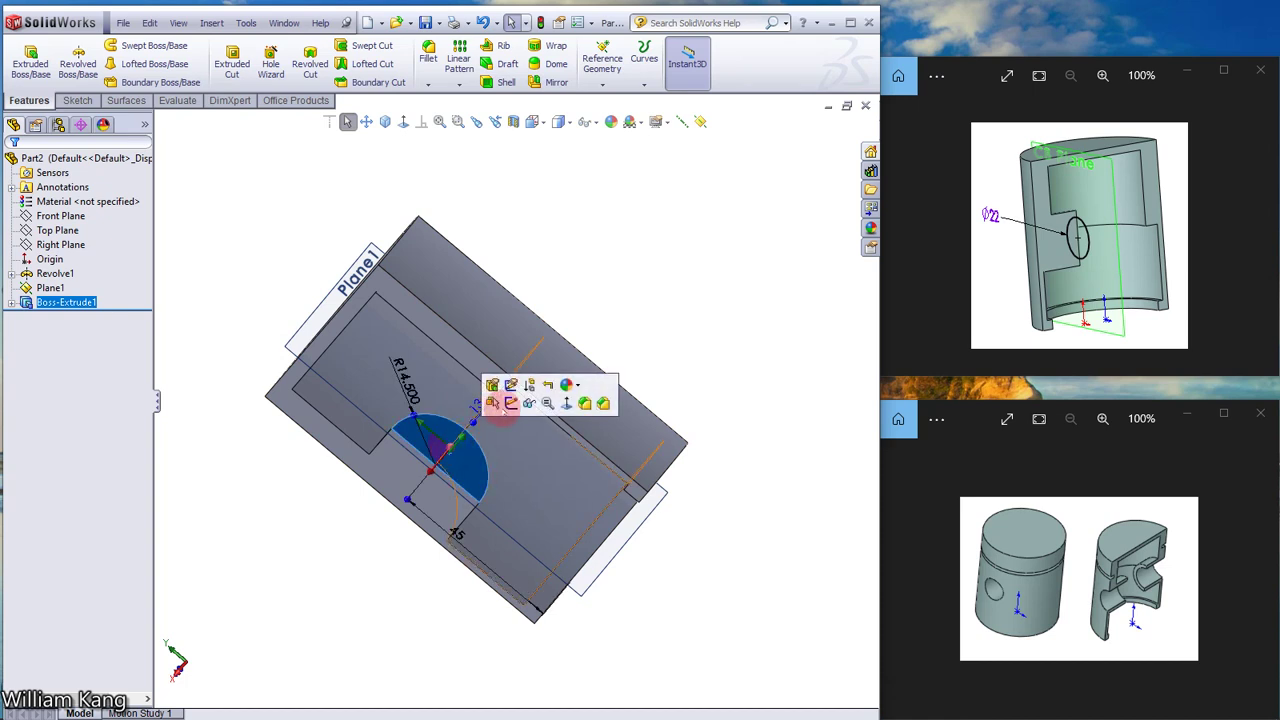
{"action": "left_click", "coordinate": [510, 403]}
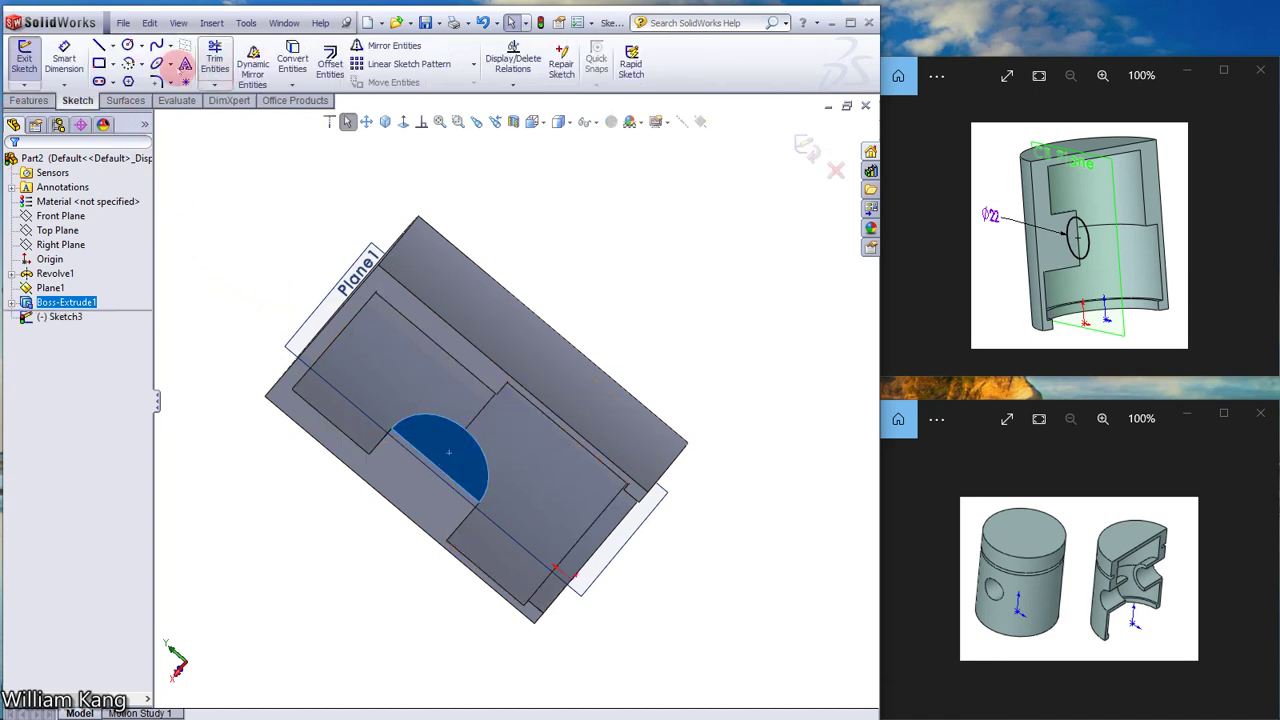
{"action": "left_click", "coordinate": [127, 45]}
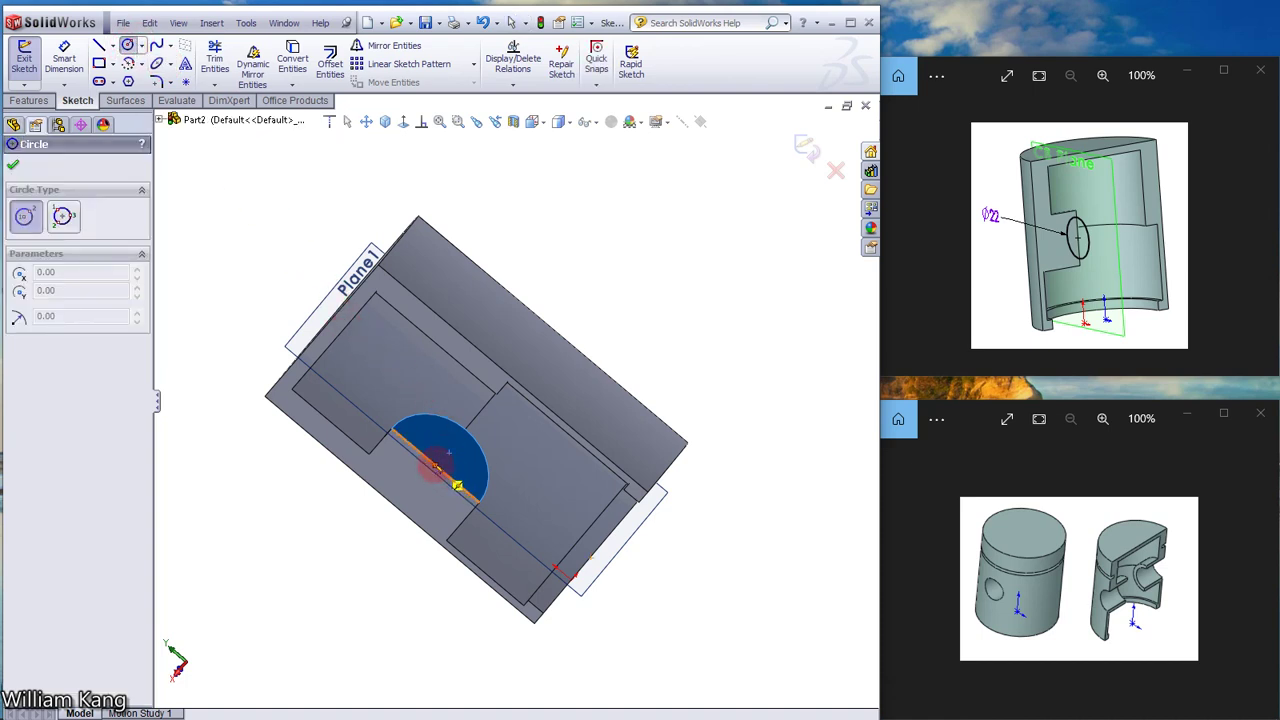
{"action": "left_click", "coordinate": [437, 466]}
{"action": "left_click_drag", "start_coordinate": [455, 455], "coordinate": [461, 454]}
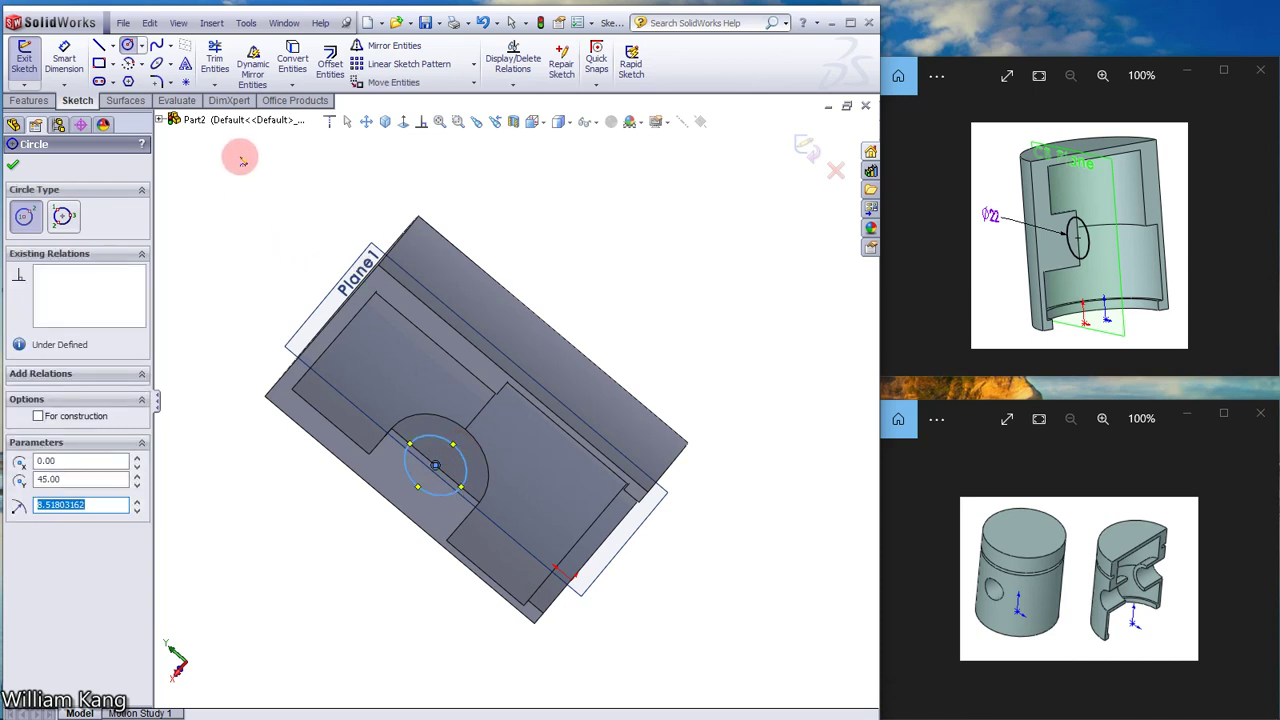
Dimension the pin-hole circle to ⌀22 and advance to the groove reference drawing
{"action": "left_click", "coordinate": [63, 58]}
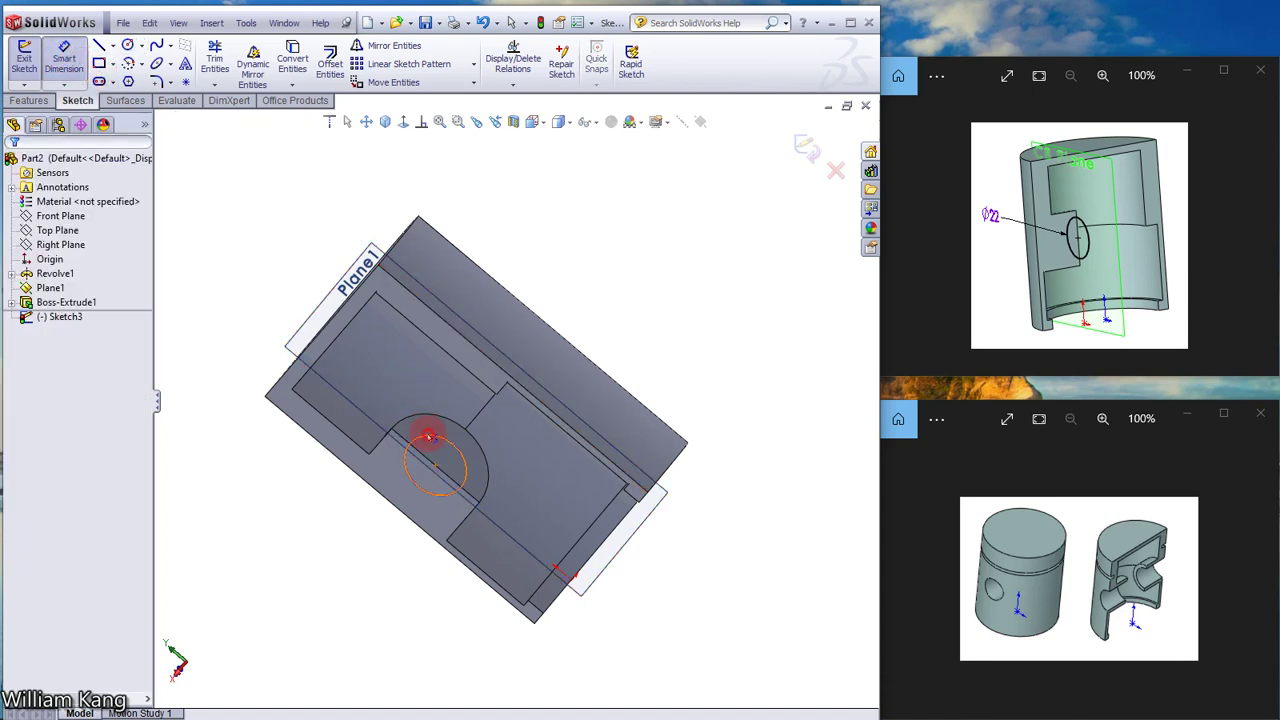
{"action": "left_click", "coordinate": [428, 437]}
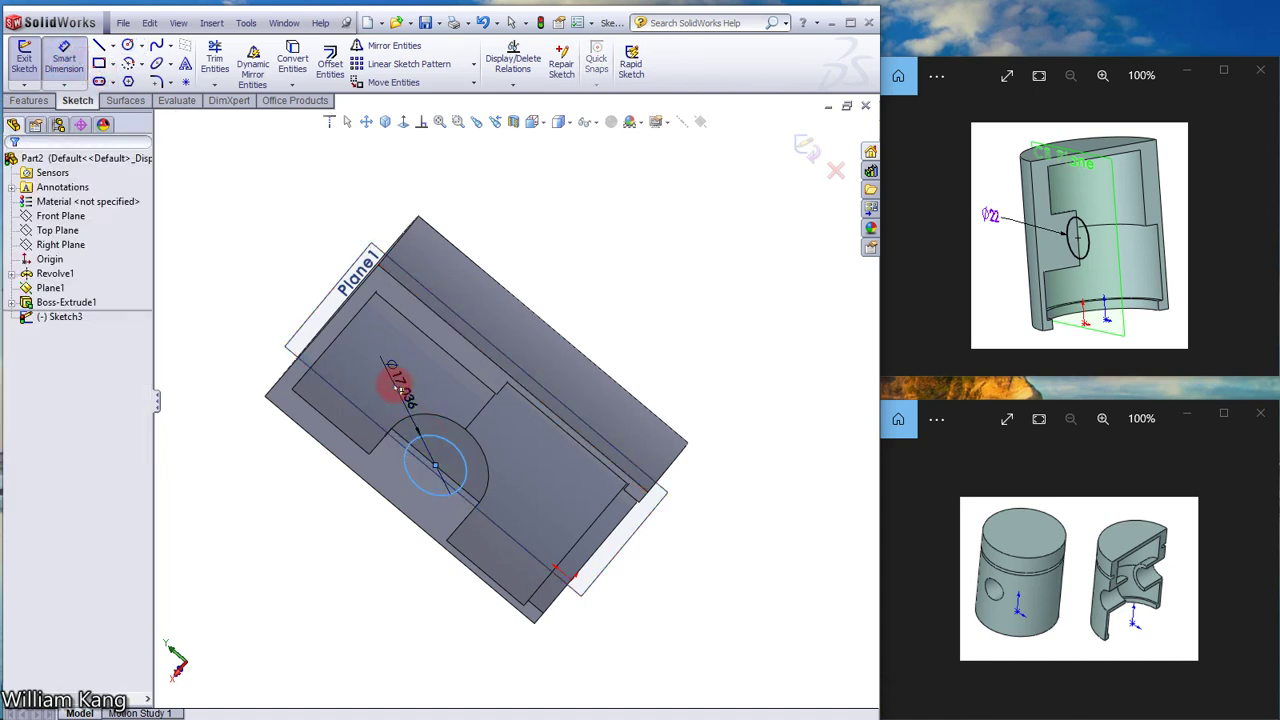
{"action": "left_click", "coordinate": [398, 388]}
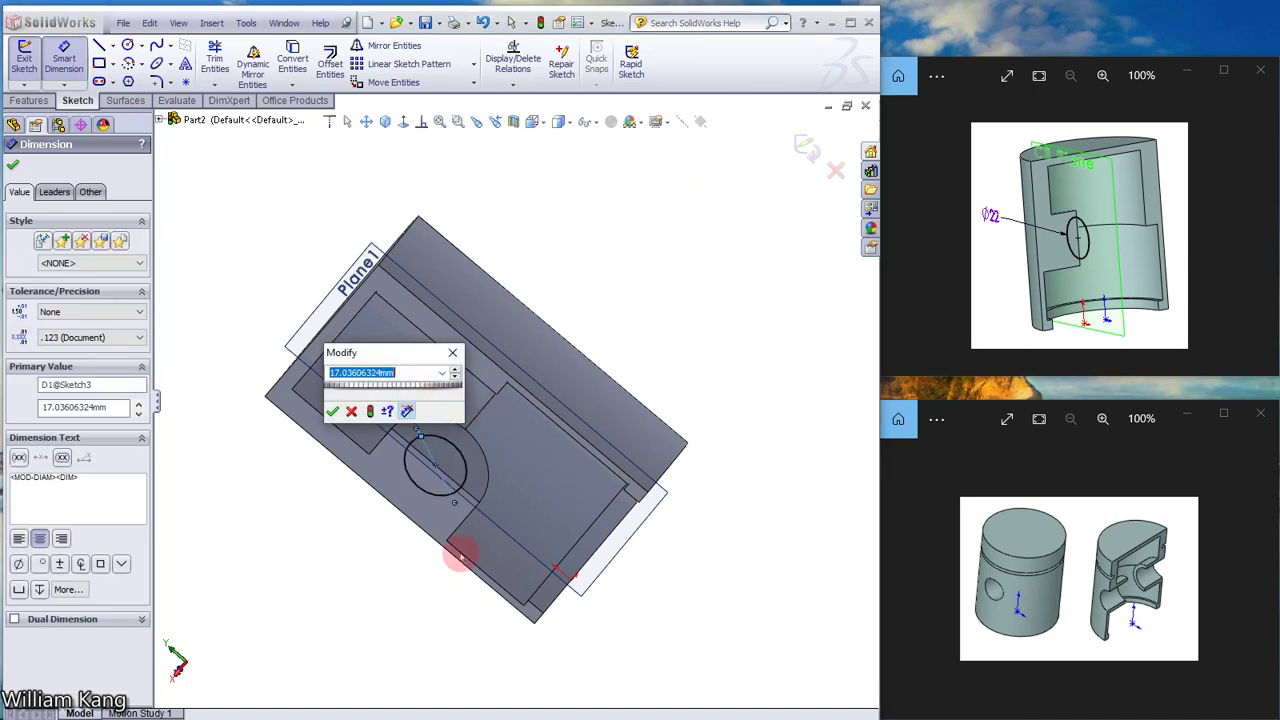
{"action": "type", "text": "22"}
{"action": "key", "text": "Return"}
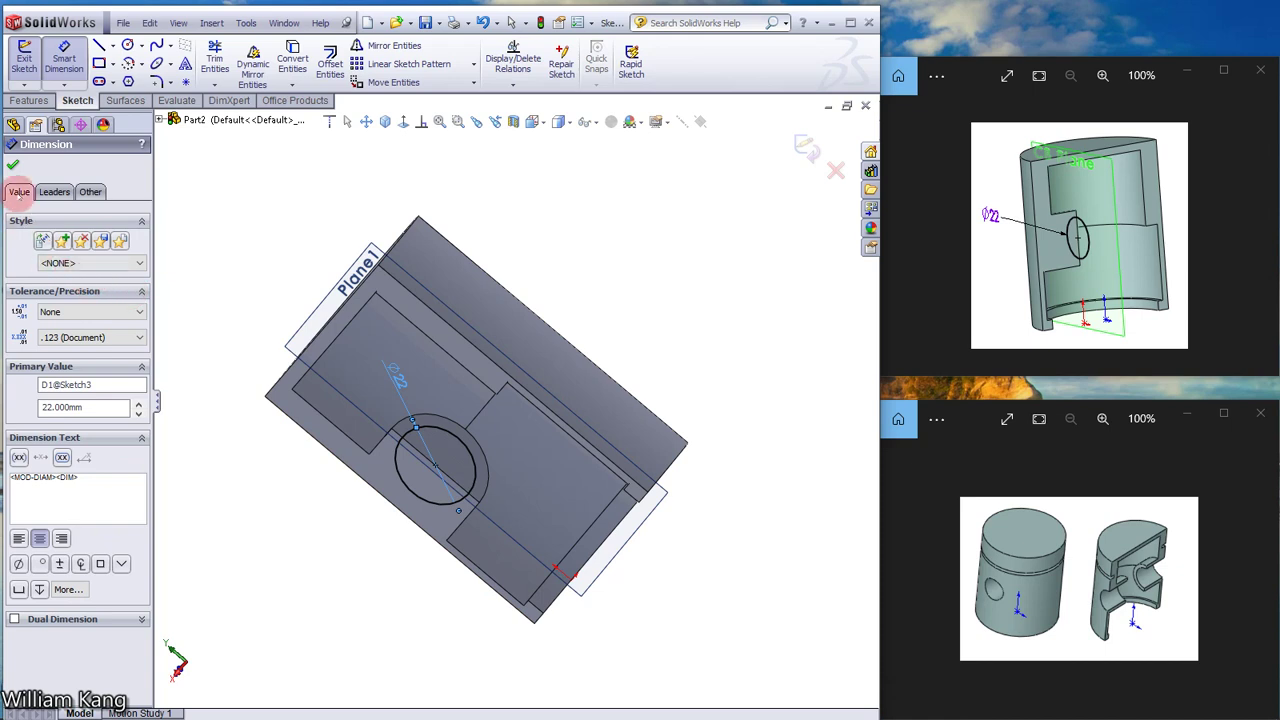
{"action": "left_click", "coordinate": [12, 166]}
{"action": "left_click", "coordinate": [460, 192]}
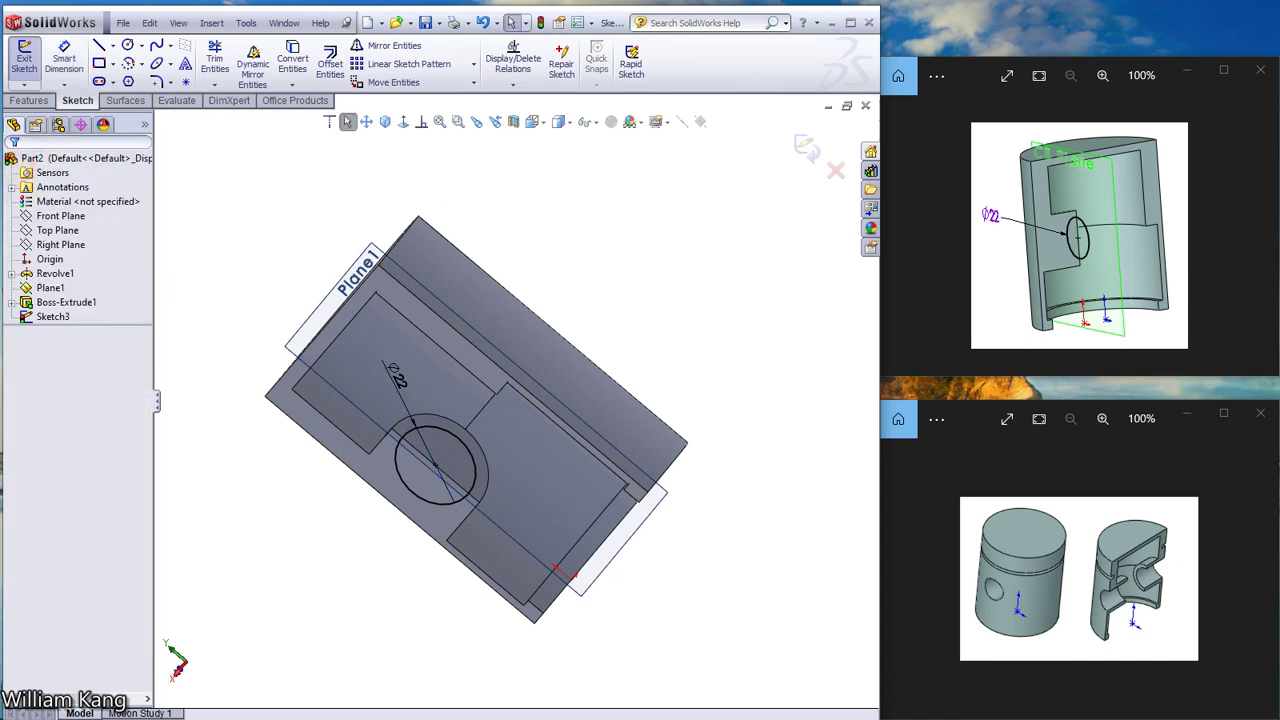
{"action": "left_click", "coordinate": [1254, 236]}
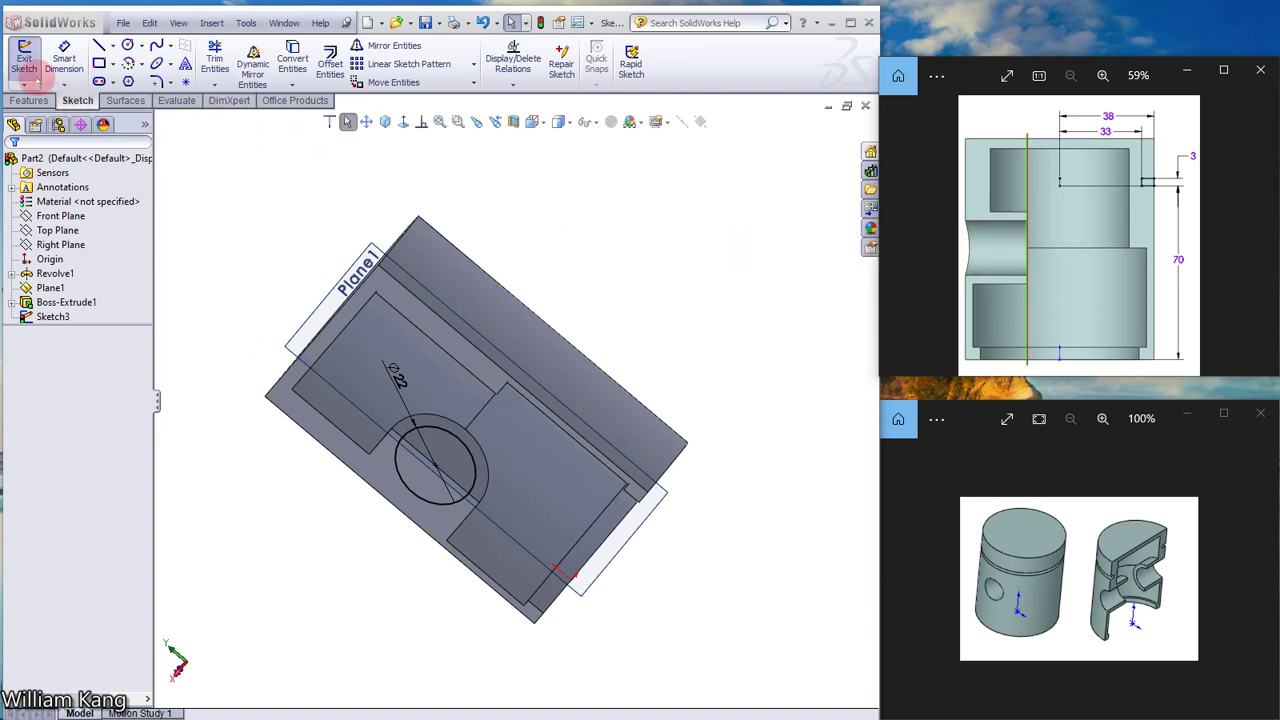
Cut the Ø22 circle Through All to form the pin hole
{"action": "left_click", "coordinate": [27, 100]}
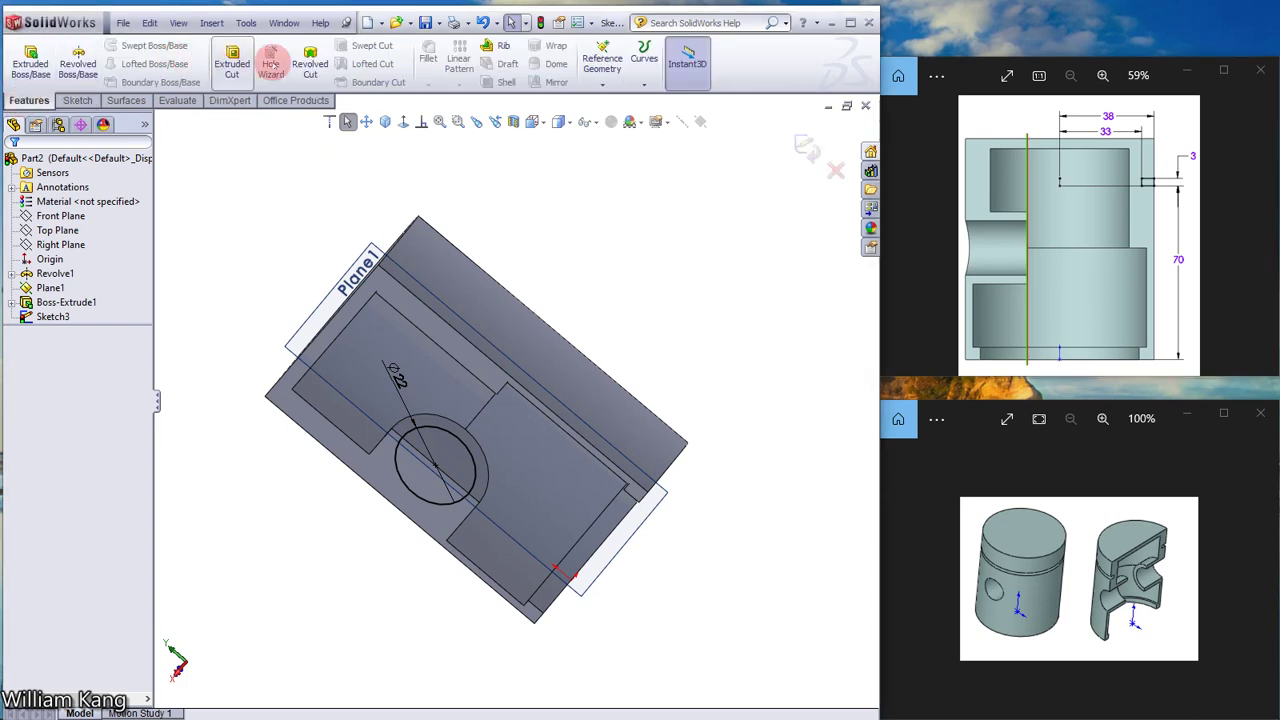
{"action": "left_click", "coordinate": [233, 60]}
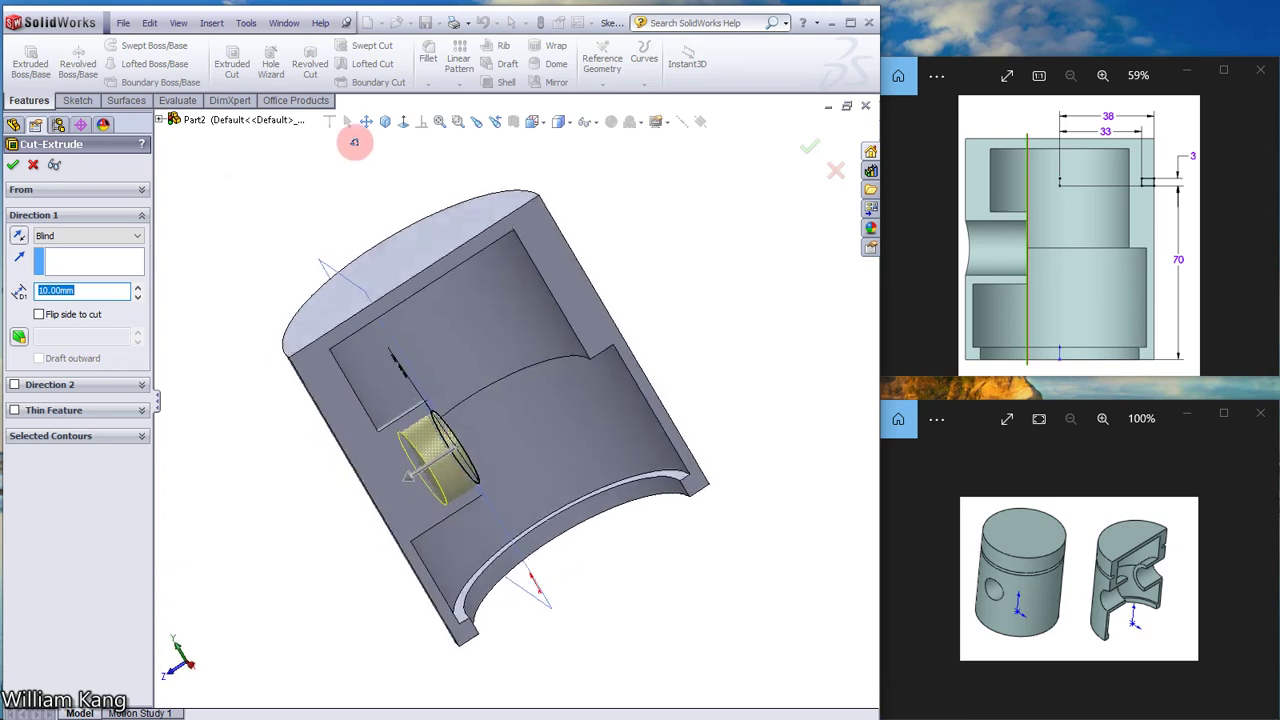
{"action": "left_click", "coordinate": [137, 237]}
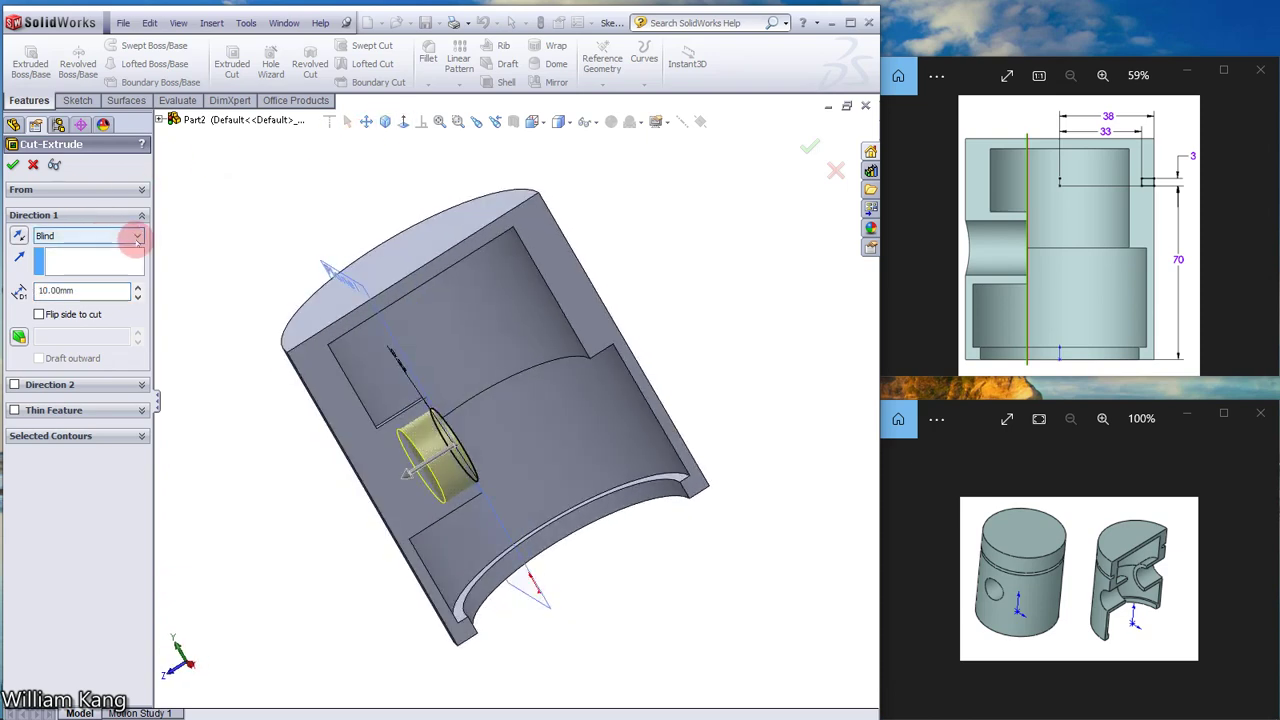
{"action": "left_click", "coordinate": [105, 263]}
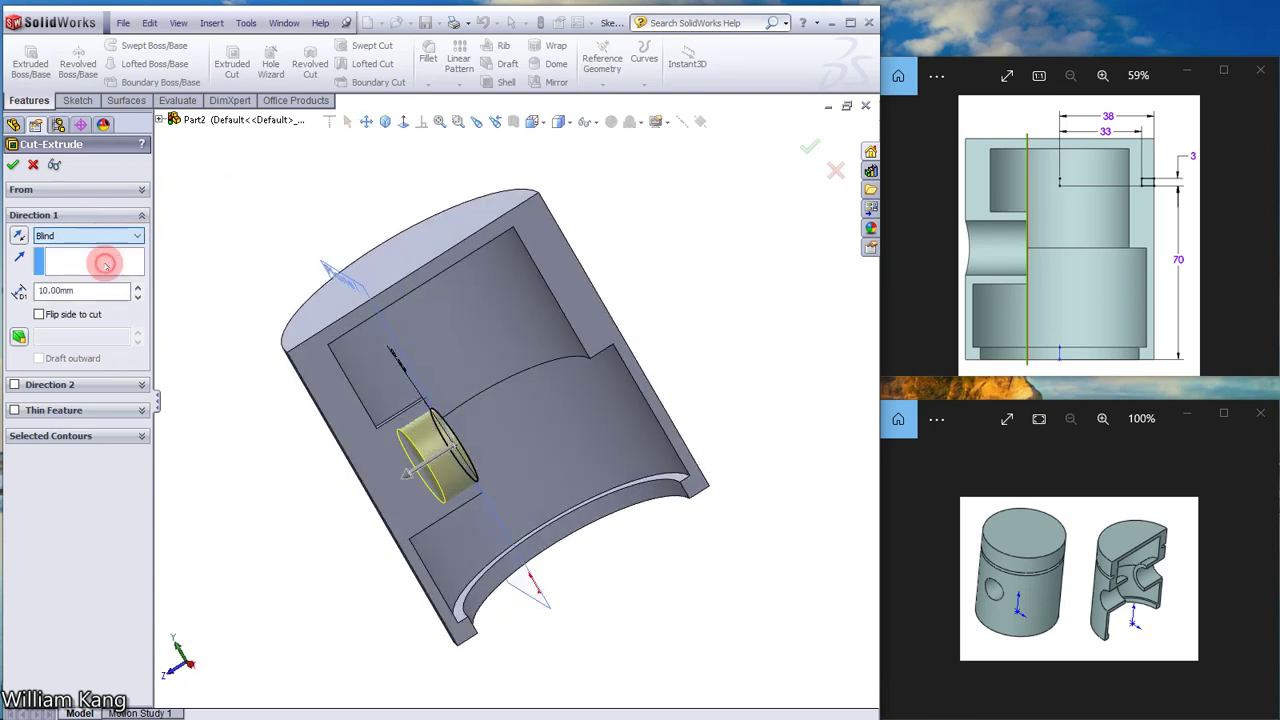
{"action": "left_click", "coordinate": [11, 164]}
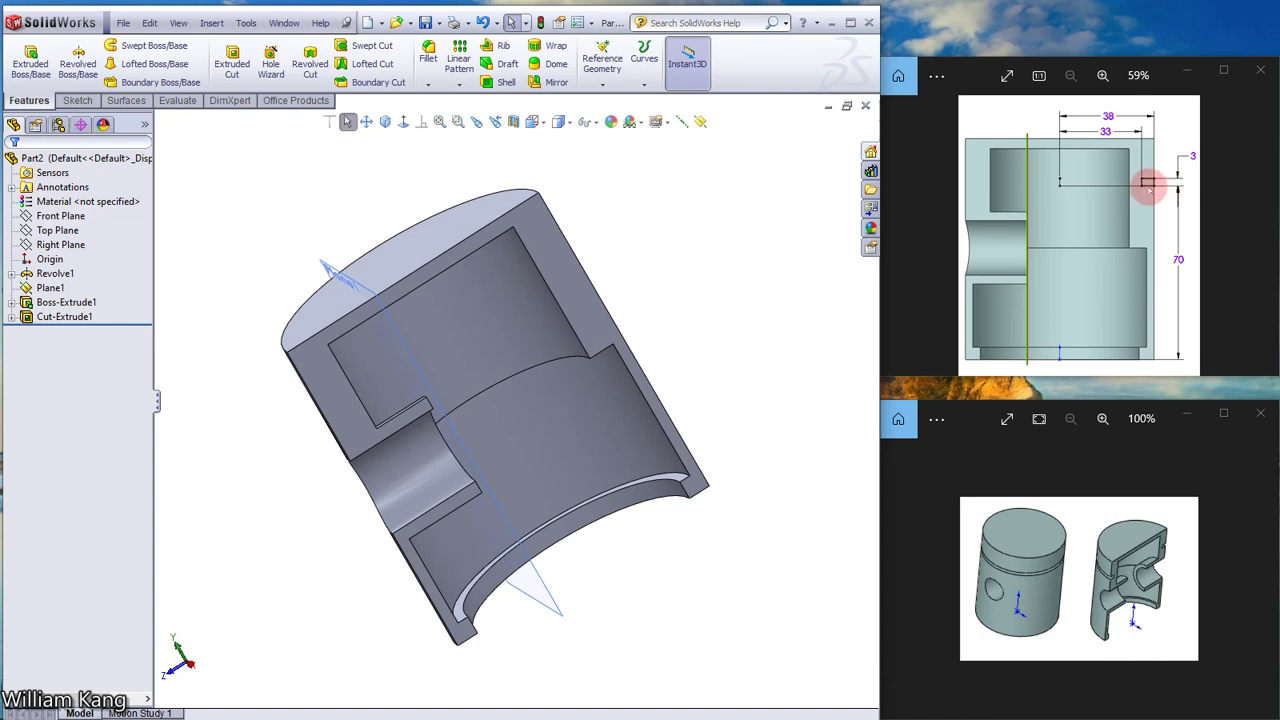
Sketch a small rectangle on the outer edge of the piston's flat face, viewed Normal To
{"action": "left_click", "coordinate": [555, 268]}
{"action": "left_click", "coordinate": [615, 217]}
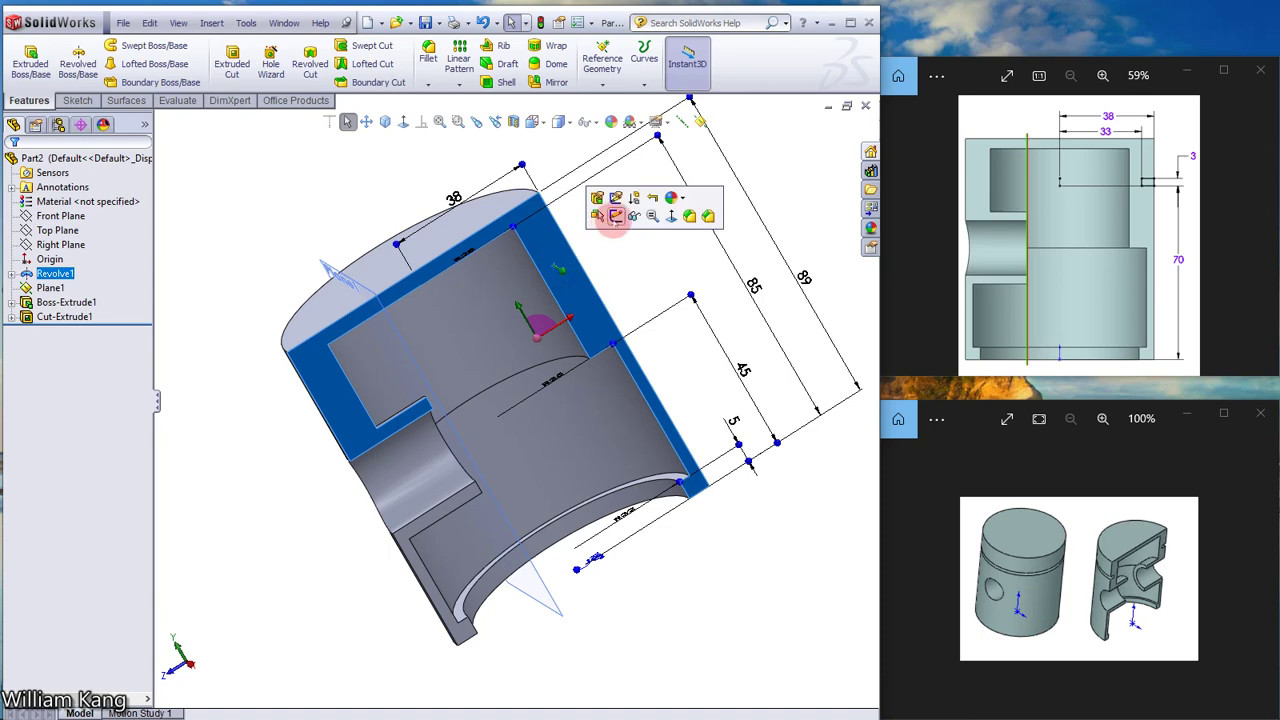
{"action": "left_click", "coordinate": [404, 121]}
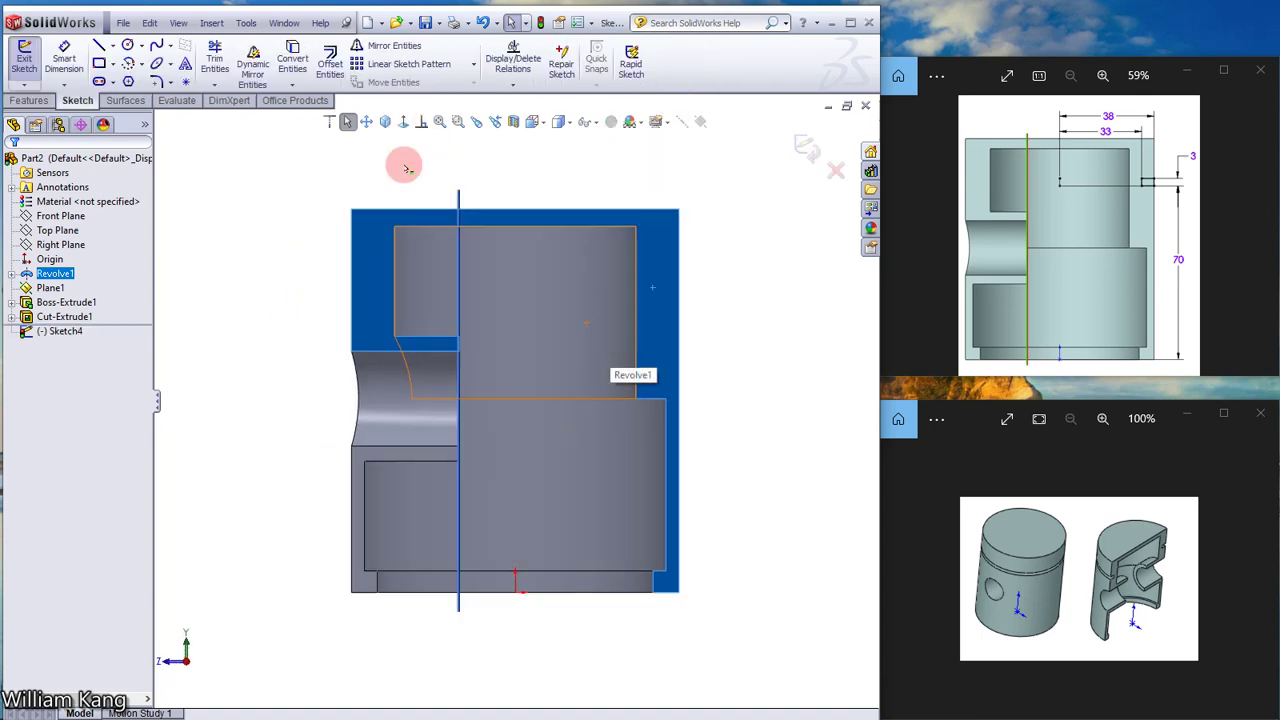
{"action": "left_click", "coordinate": [99, 63]}
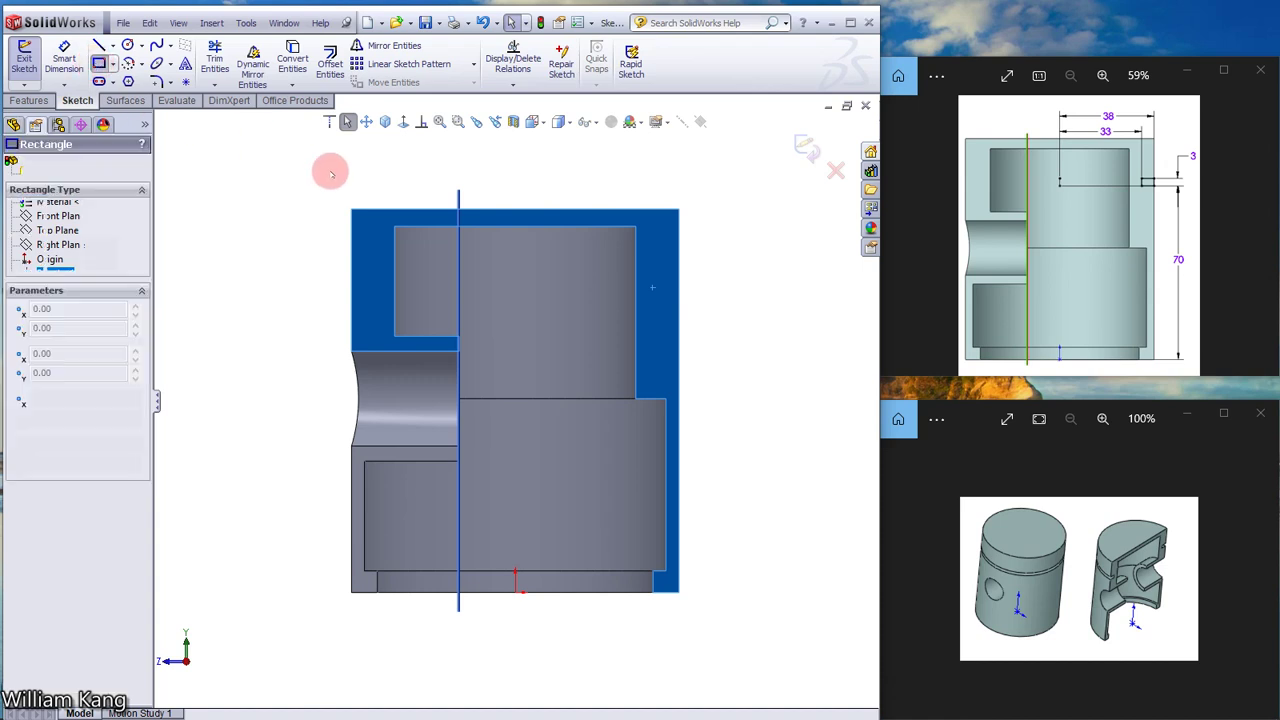
{"action": "left_click", "coordinate": [679, 281]}
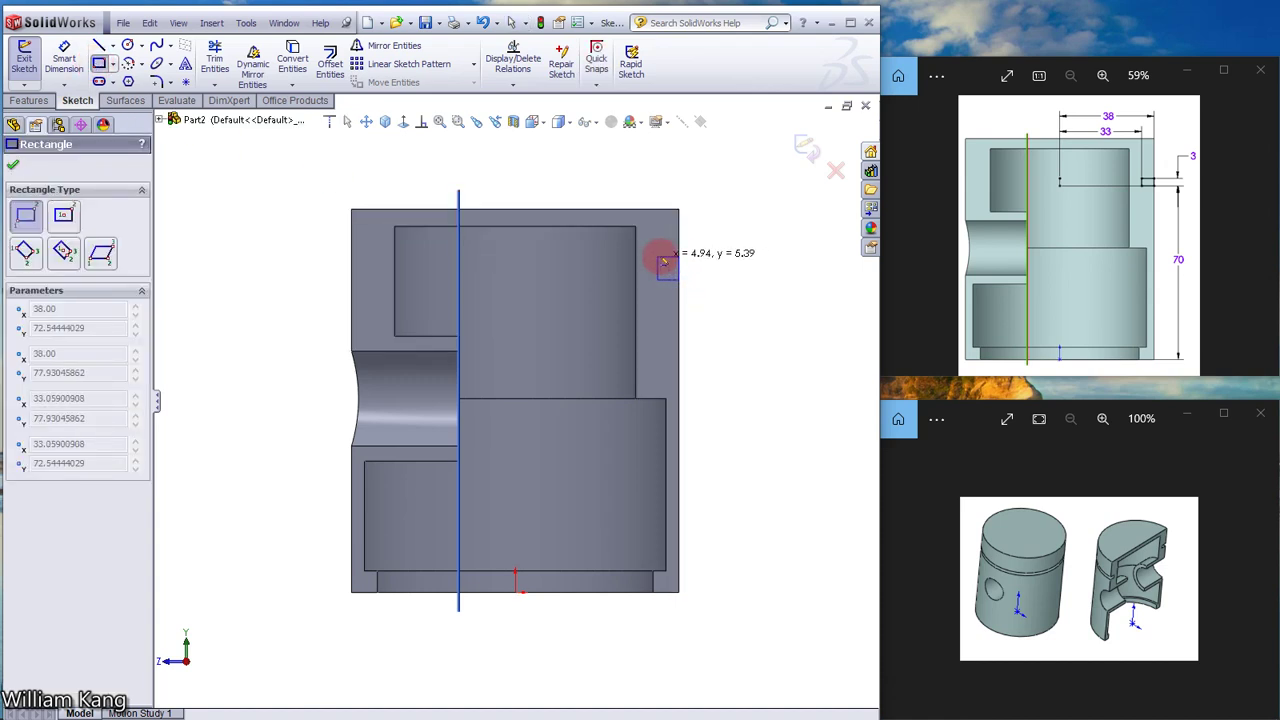
{"action": "left_click", "coordinate": [663, 252]}
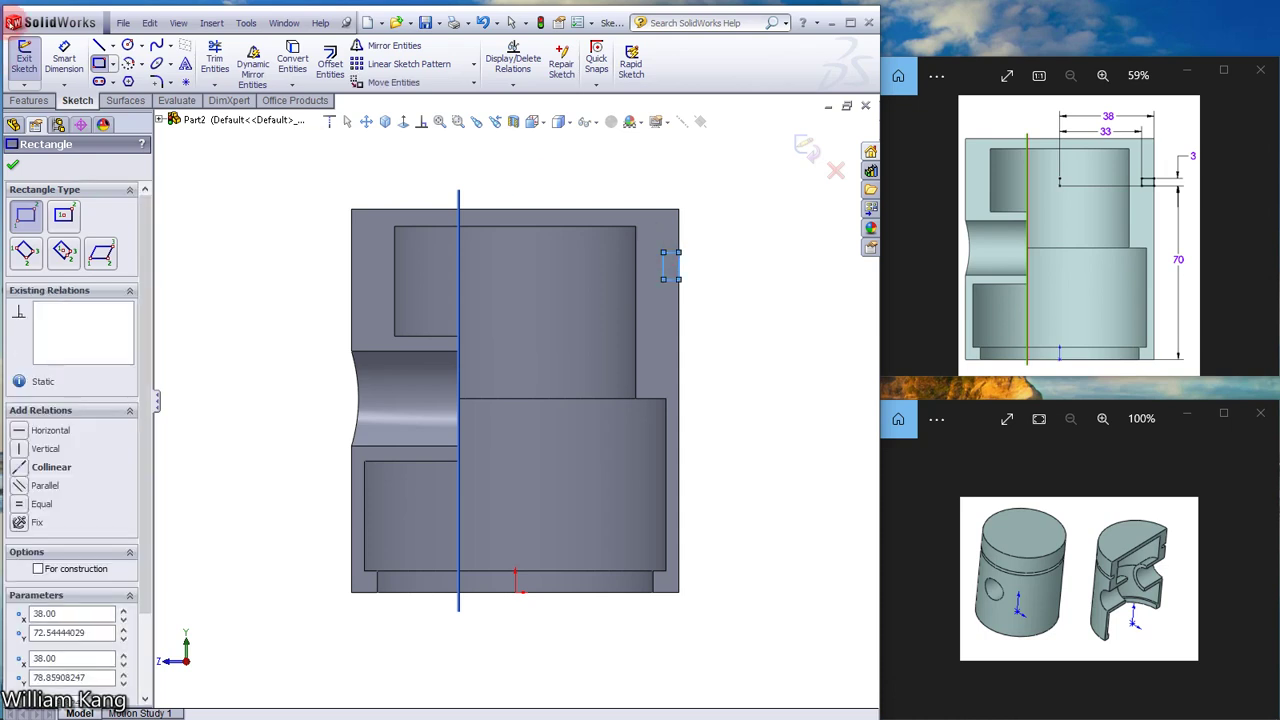
Dimension the groove rectangle's height to 3 mm
{"action": "left_click", "coordinate": [64, 52]}
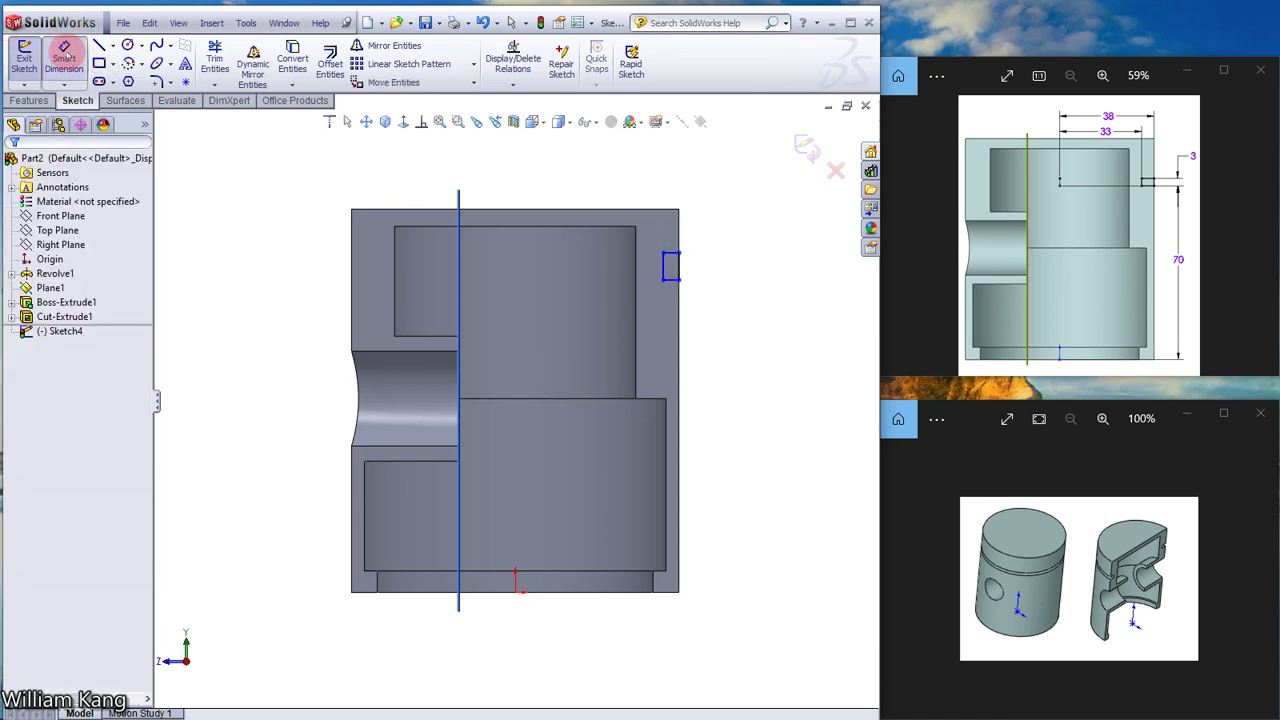
{"action": "left_click", "coordinate": [681, 266]}
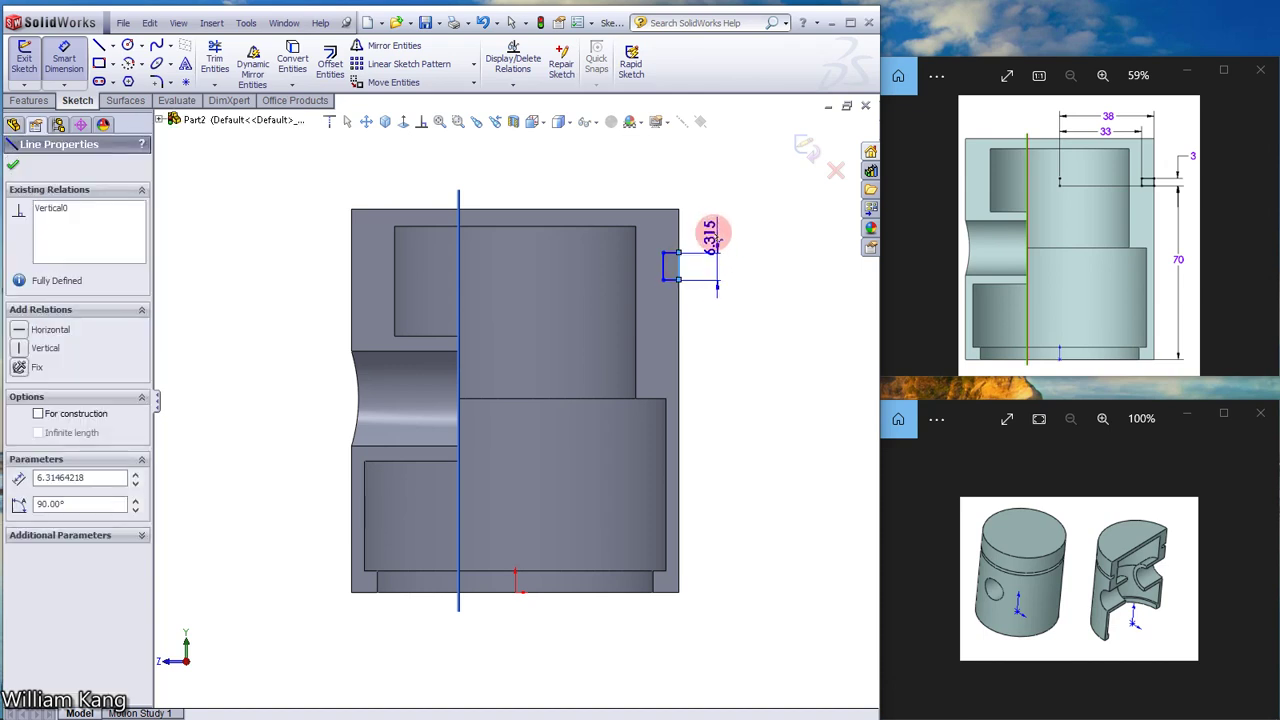
{"action": "left_click", "coordinate": [714, 226]}
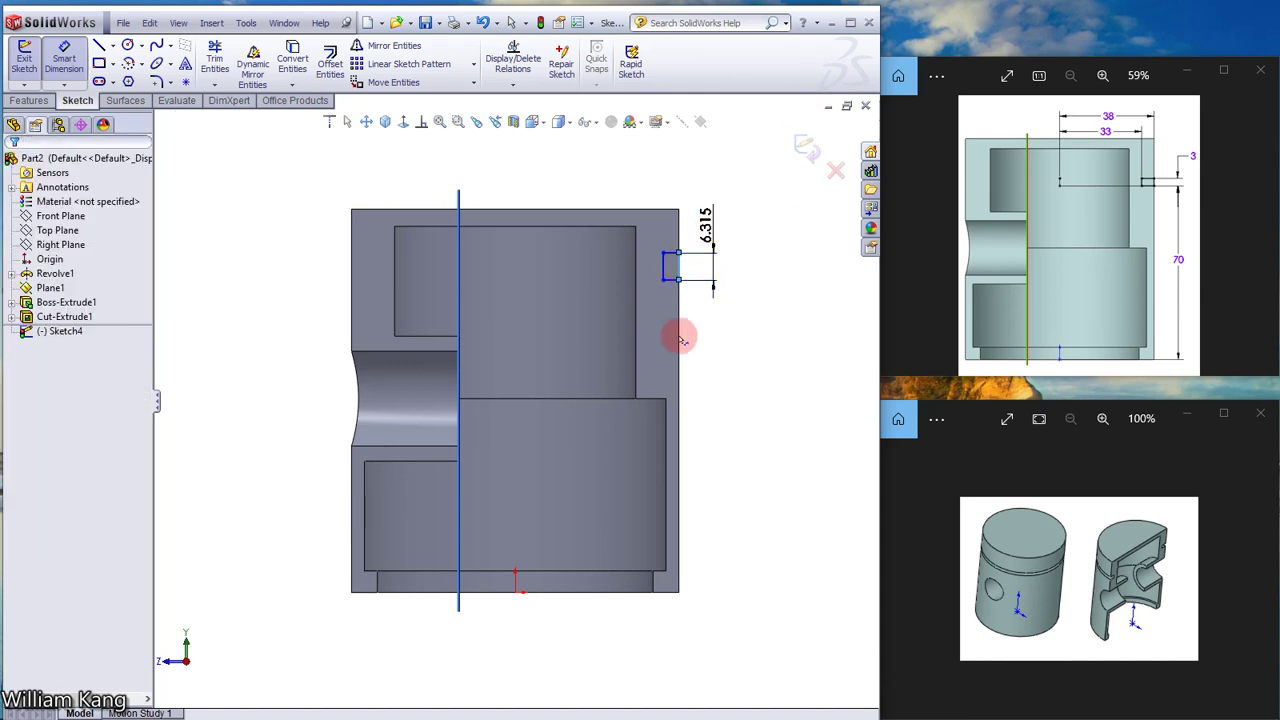
{"action": "type", "text": "3"}
{"action": "left_click", "coordinate": [771, 194]}
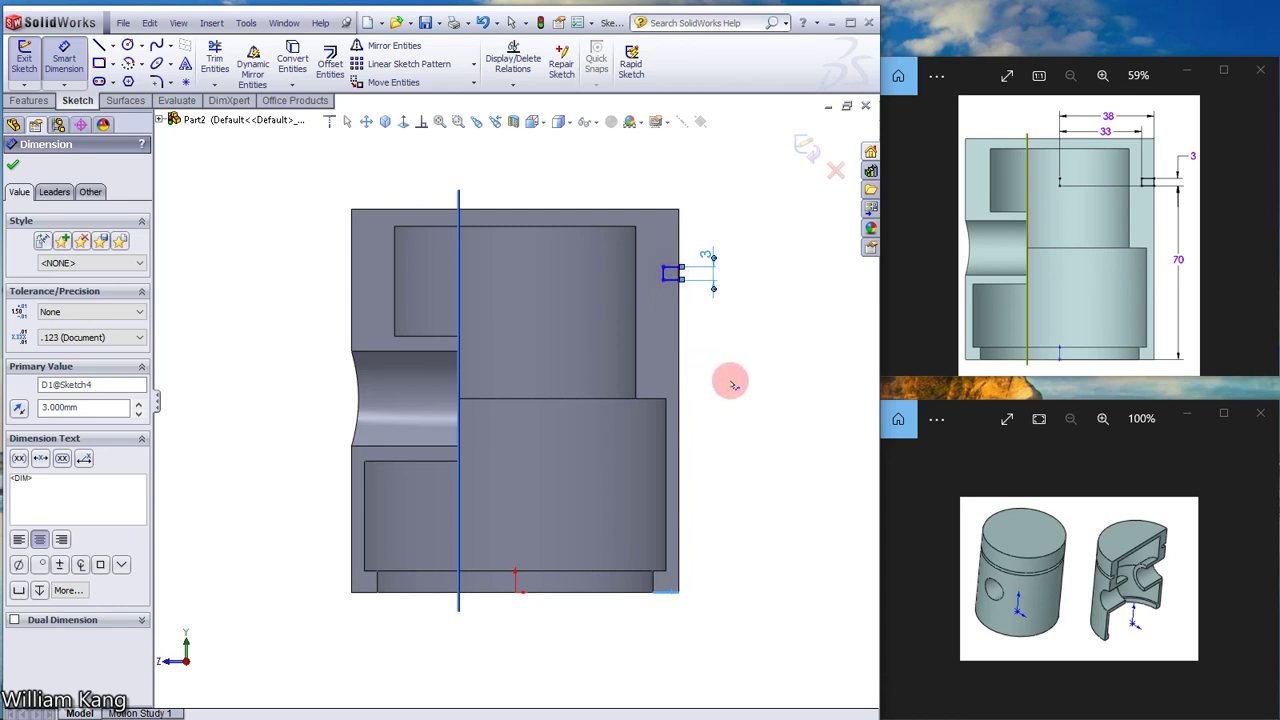
{"action": "left_click", "coordinate": [363, 249]}
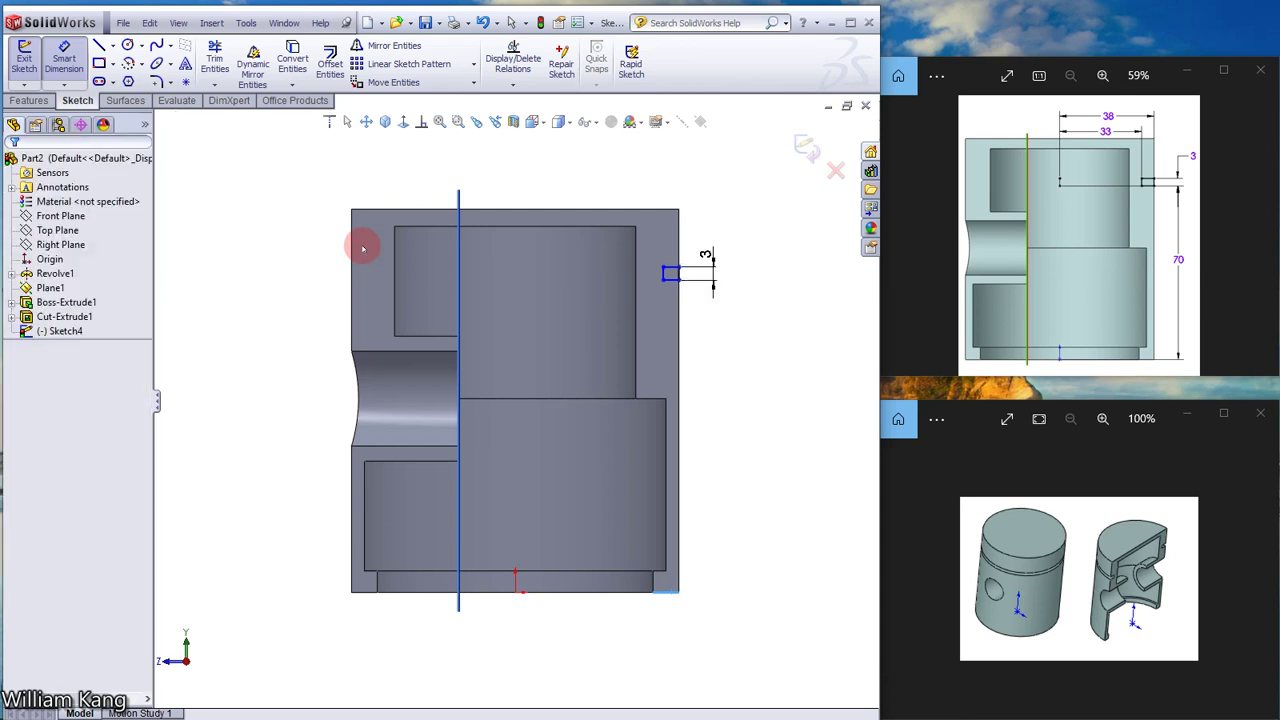
Position the groove rectangle 70 mm above the piston's bottom edge
{"action": "left_click", "coordinate": [127, 45]}
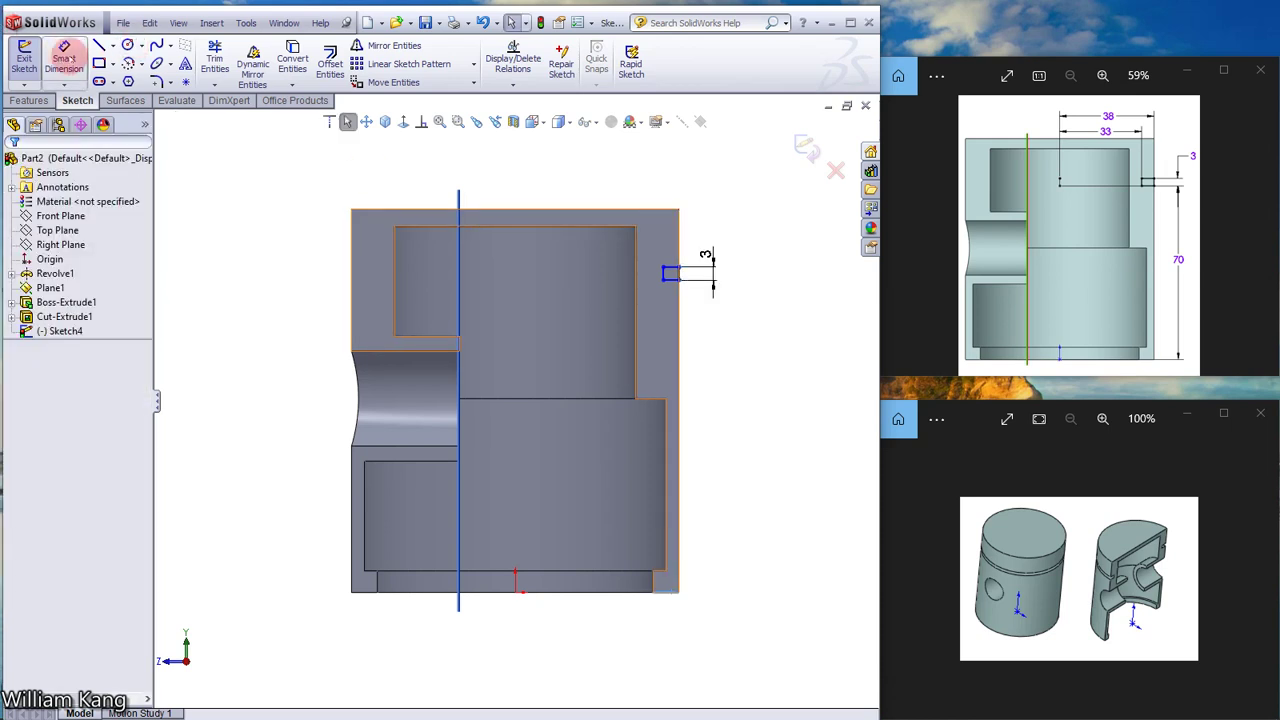
{"action": "left_click", "coordinate": [63, 55]}
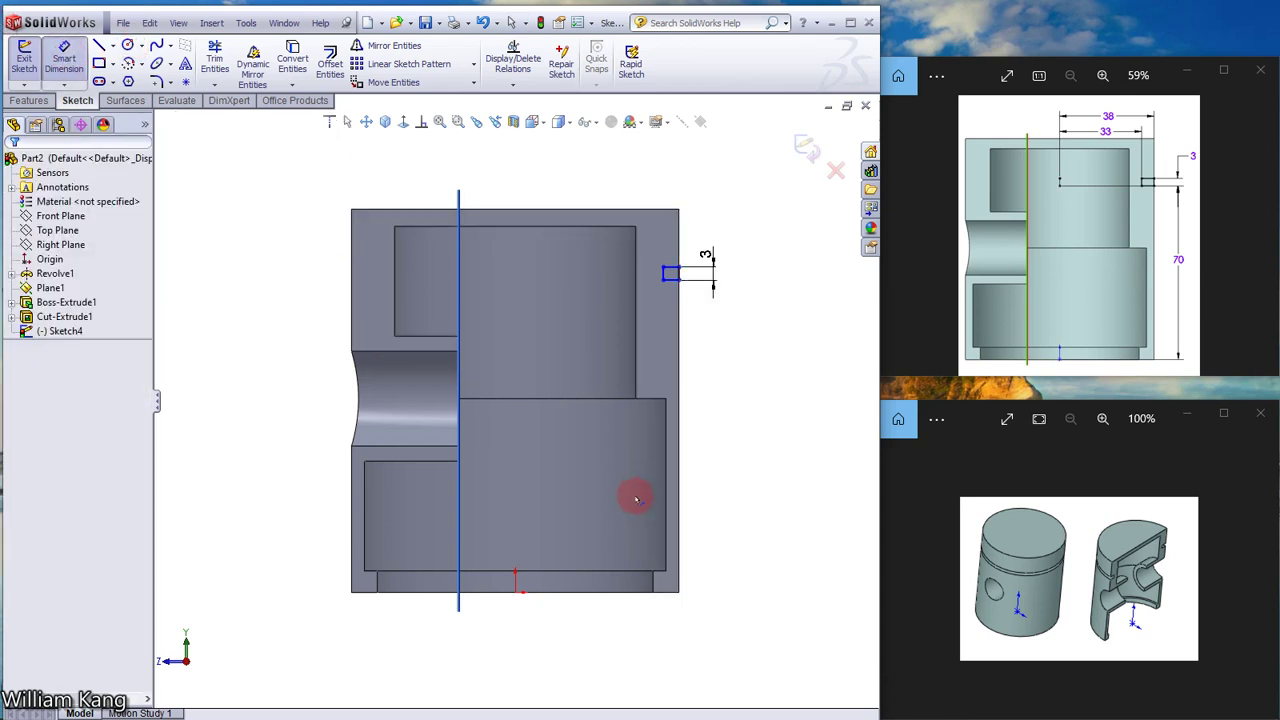
{"action": "left_click", "coordinate": [665, 593]}
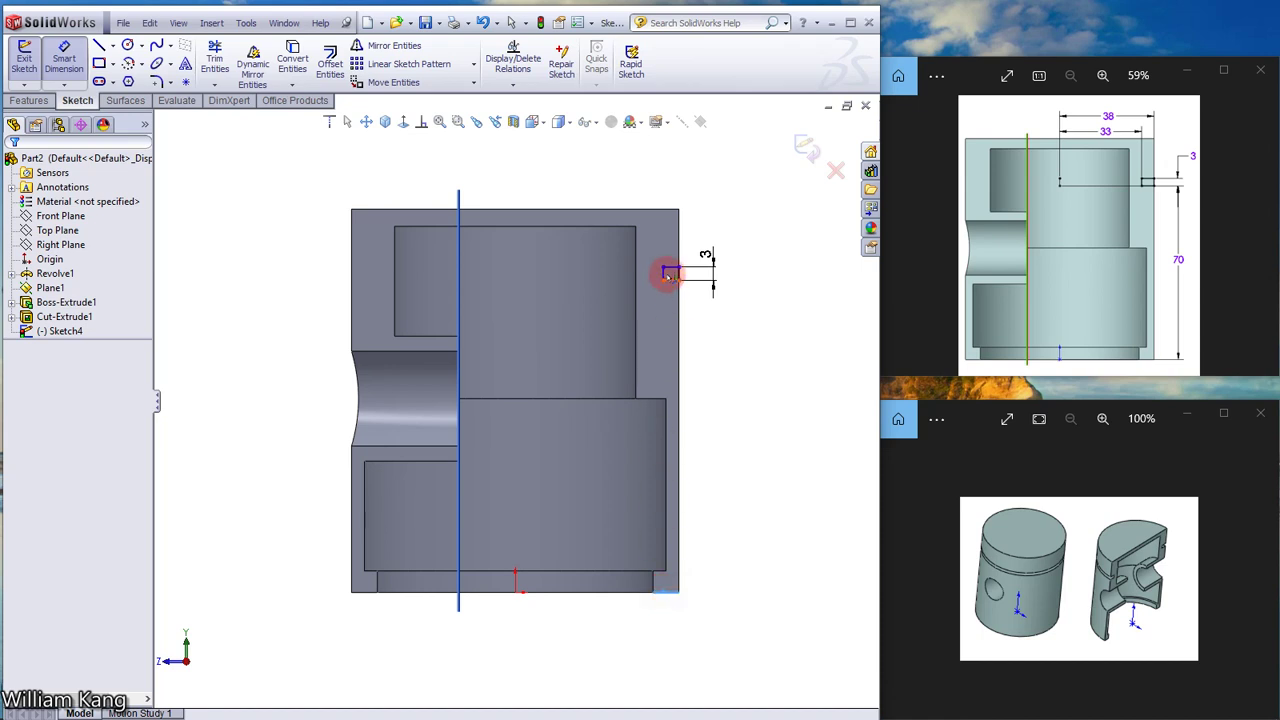
{"action": "left_click", "coordinate": [670, 279]}
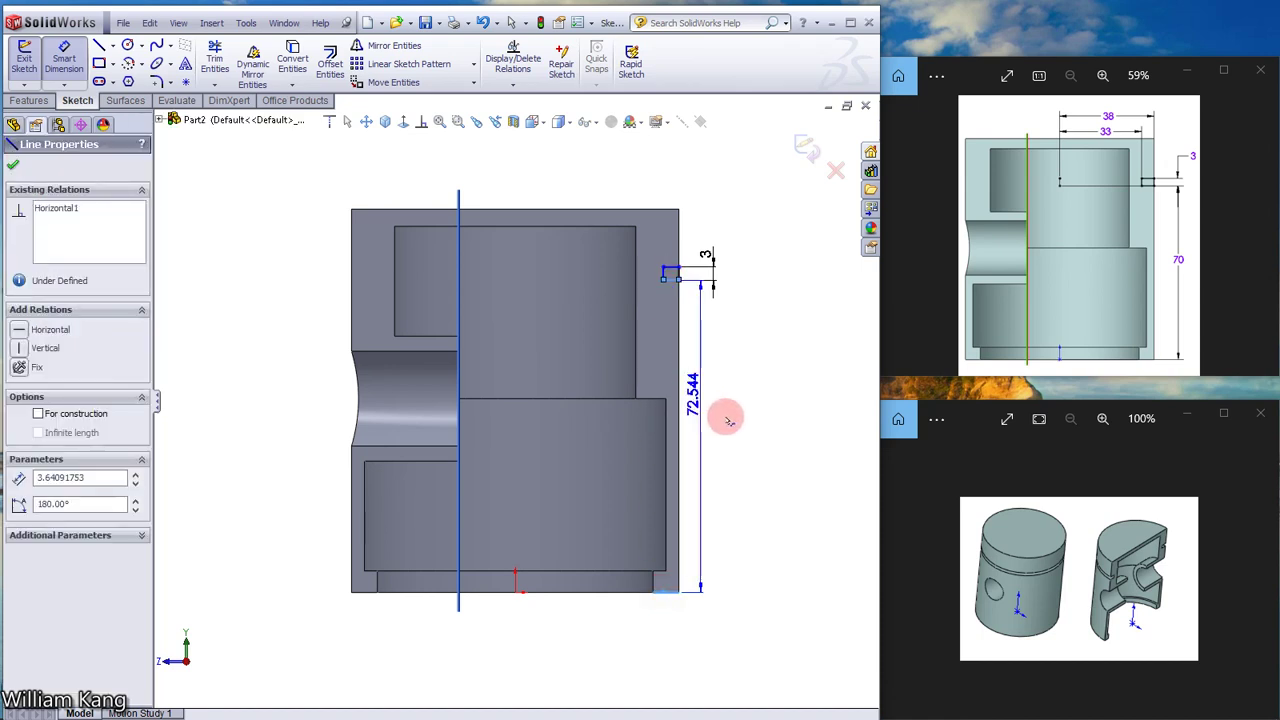
{"action": "left_click", "coordinate": [712, 405]}
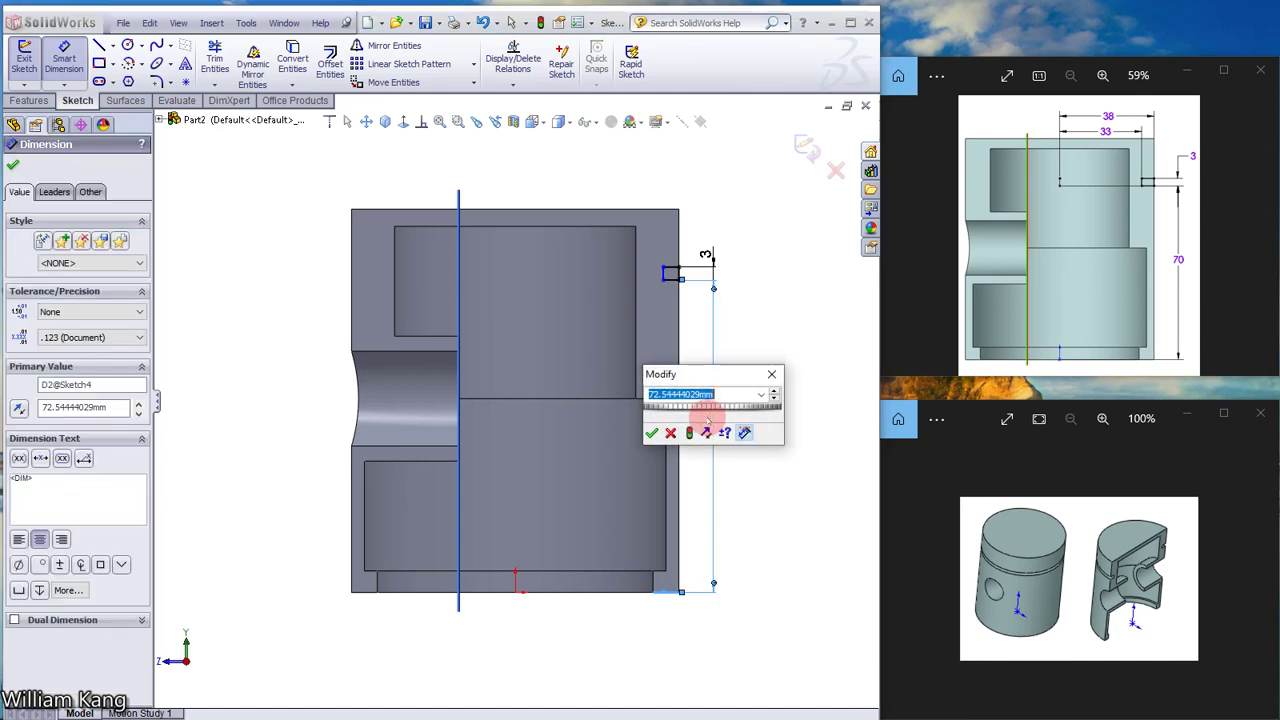
{"action": "type", "text": "70"}
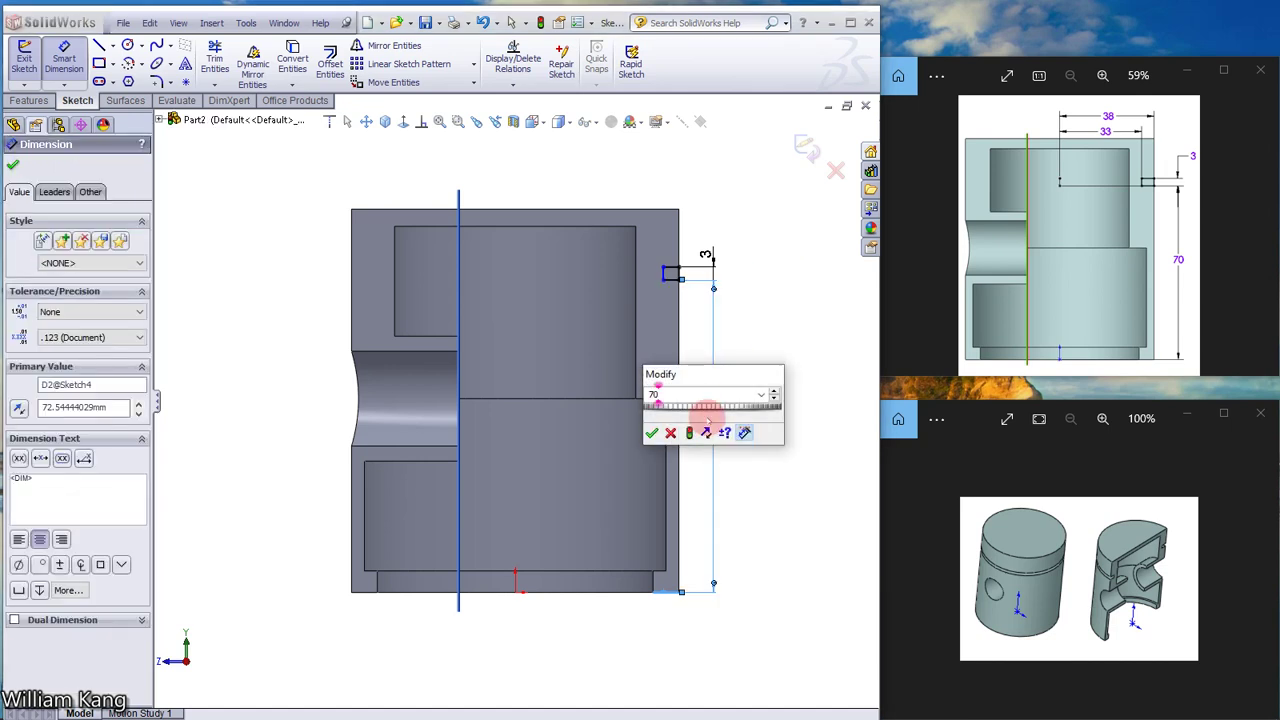
{"action": "key", "text": "Return"}
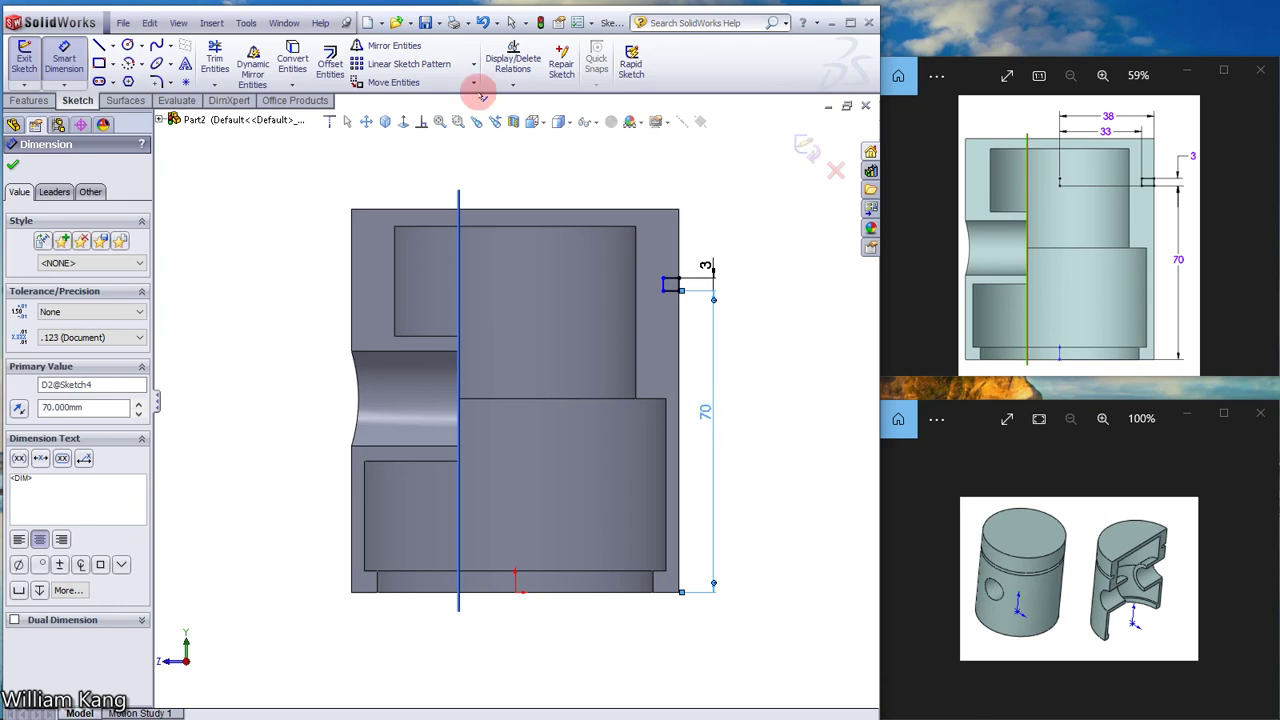
Draw a vertical centerline upward from the origin past the top of the part
{"action": "left_click", "coordinate": [114, 46]}
{"action": "left_click", "coordinate": [140, 79]}
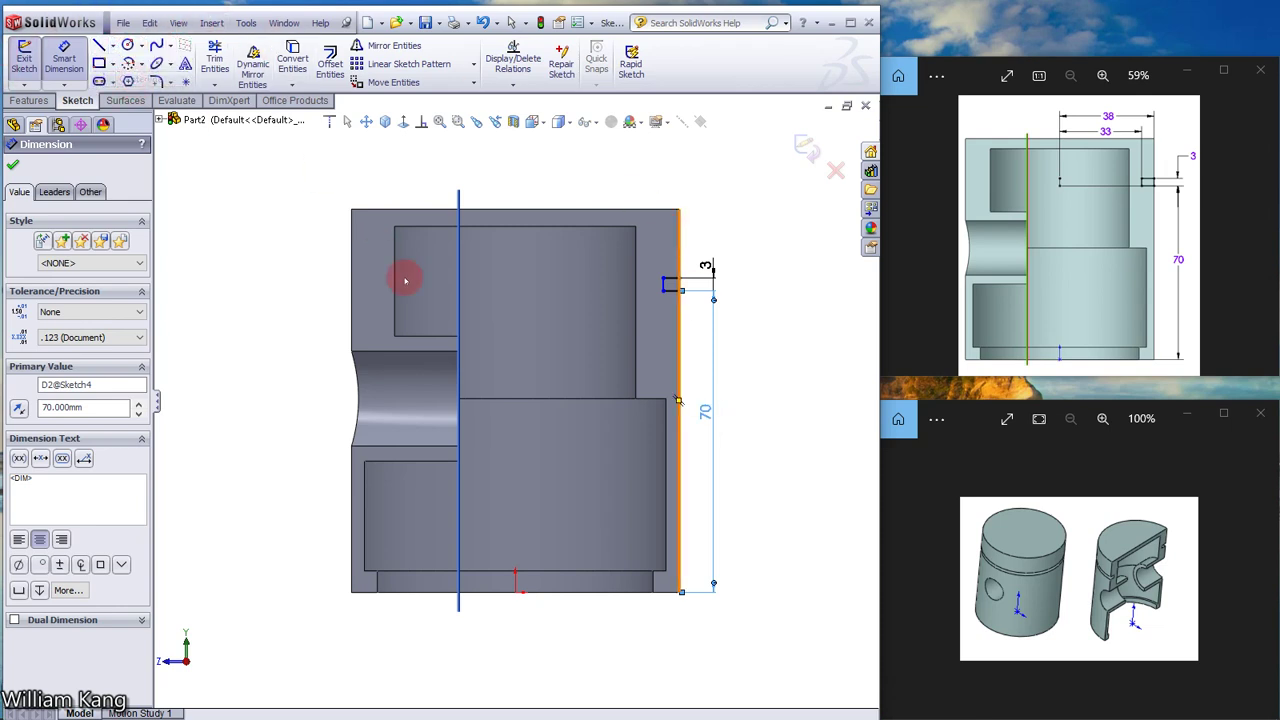
{"action": "left_click", "coordinate": [516, 593]}
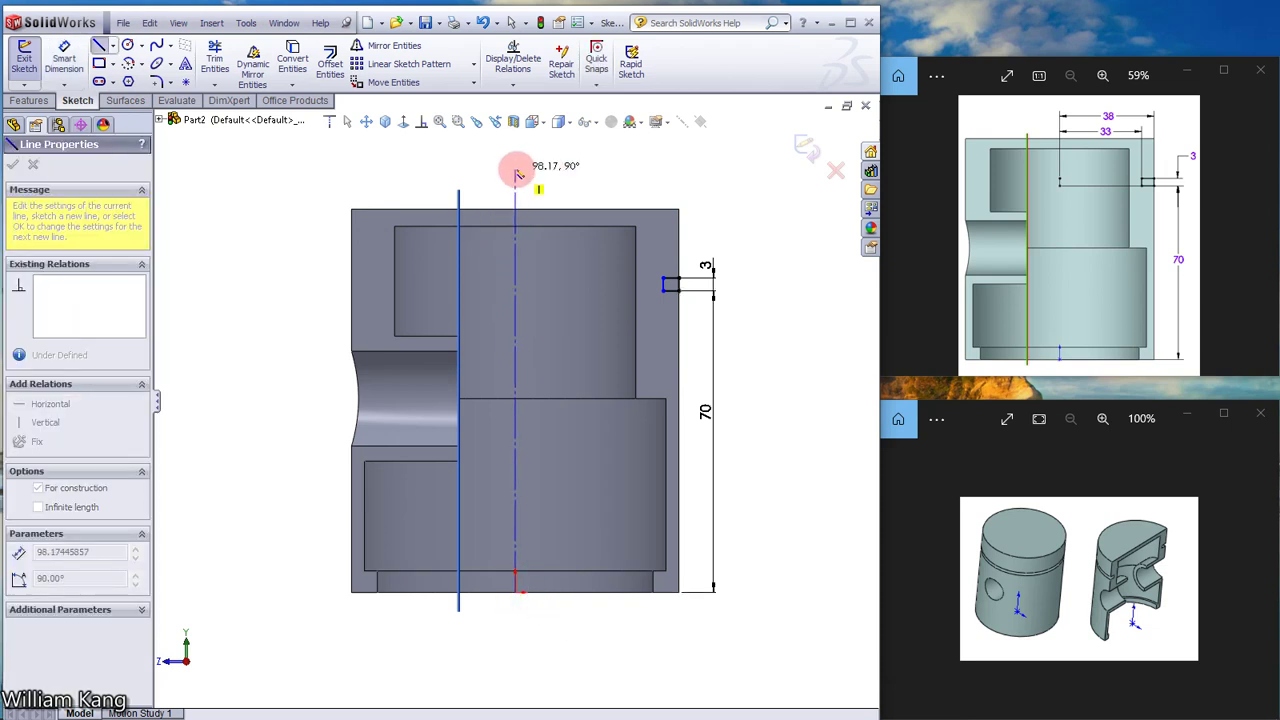
{"action": "left_click", "coordinate": [515, 169]}
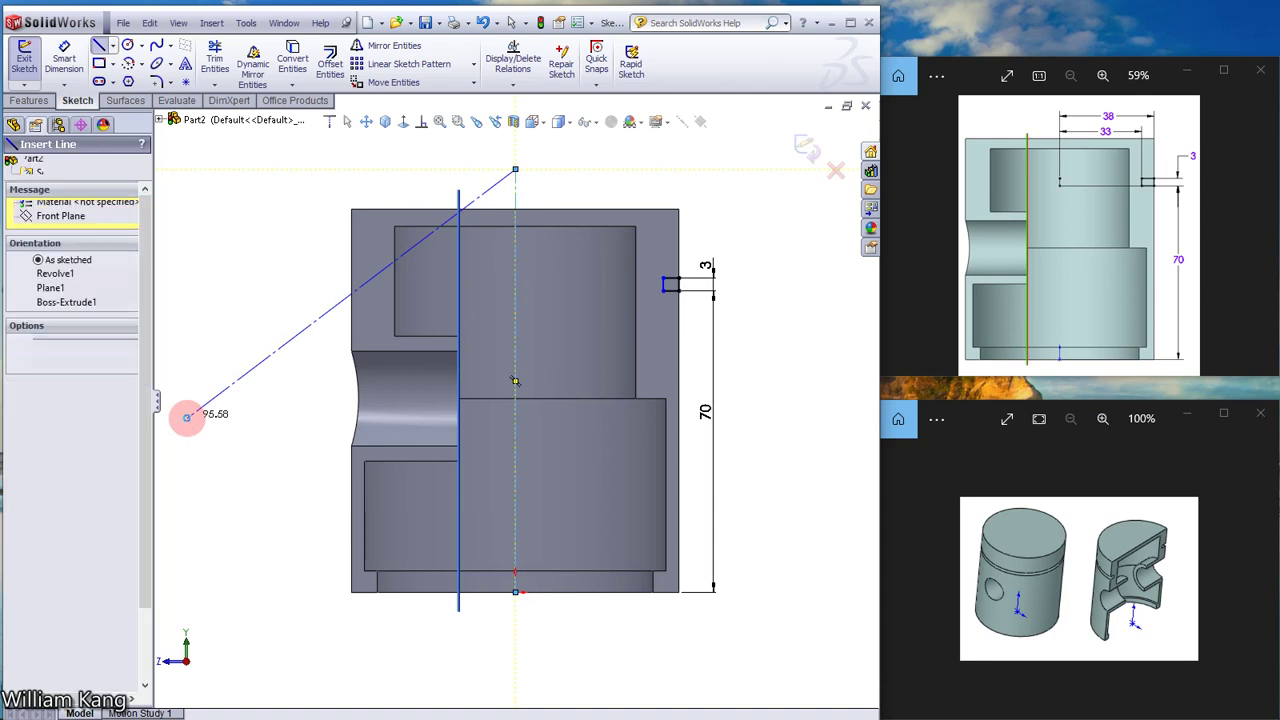
{"action": "key", "text": "Escape"}
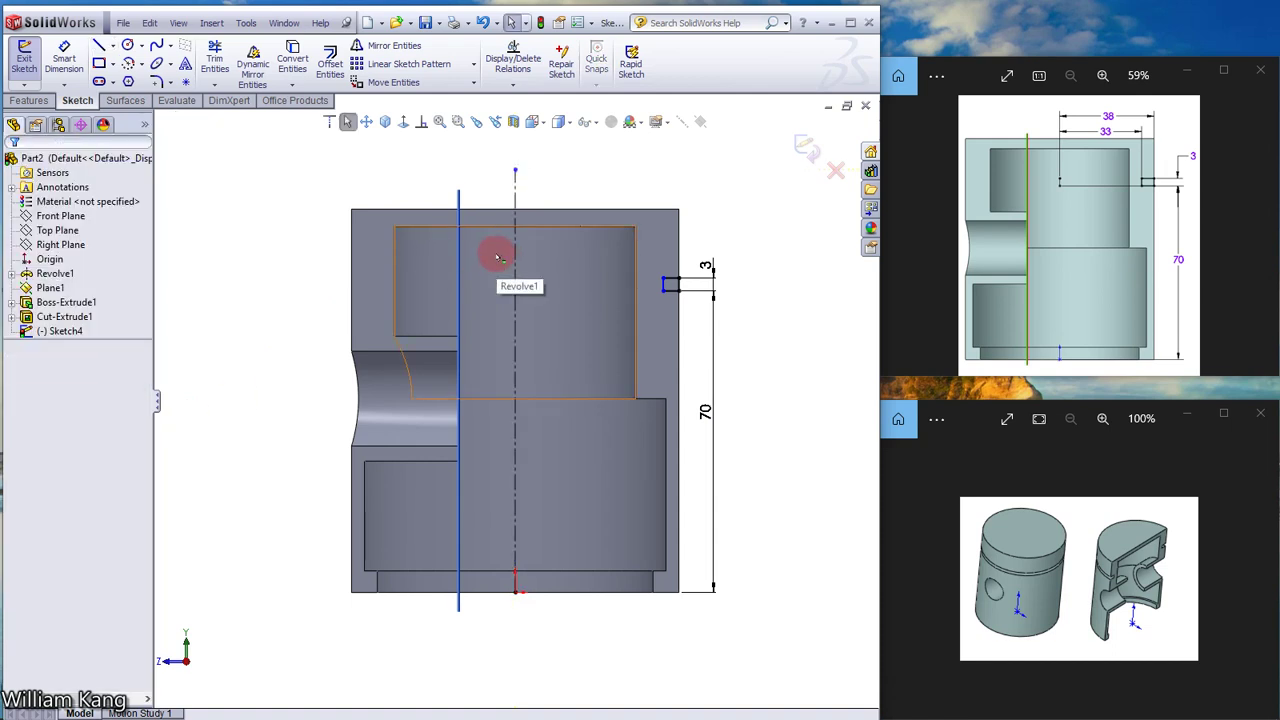
Dimension the groove rectangle's corner 33 mm from the centerline
{"action": "left_click", "coordinate": [63, 58]}
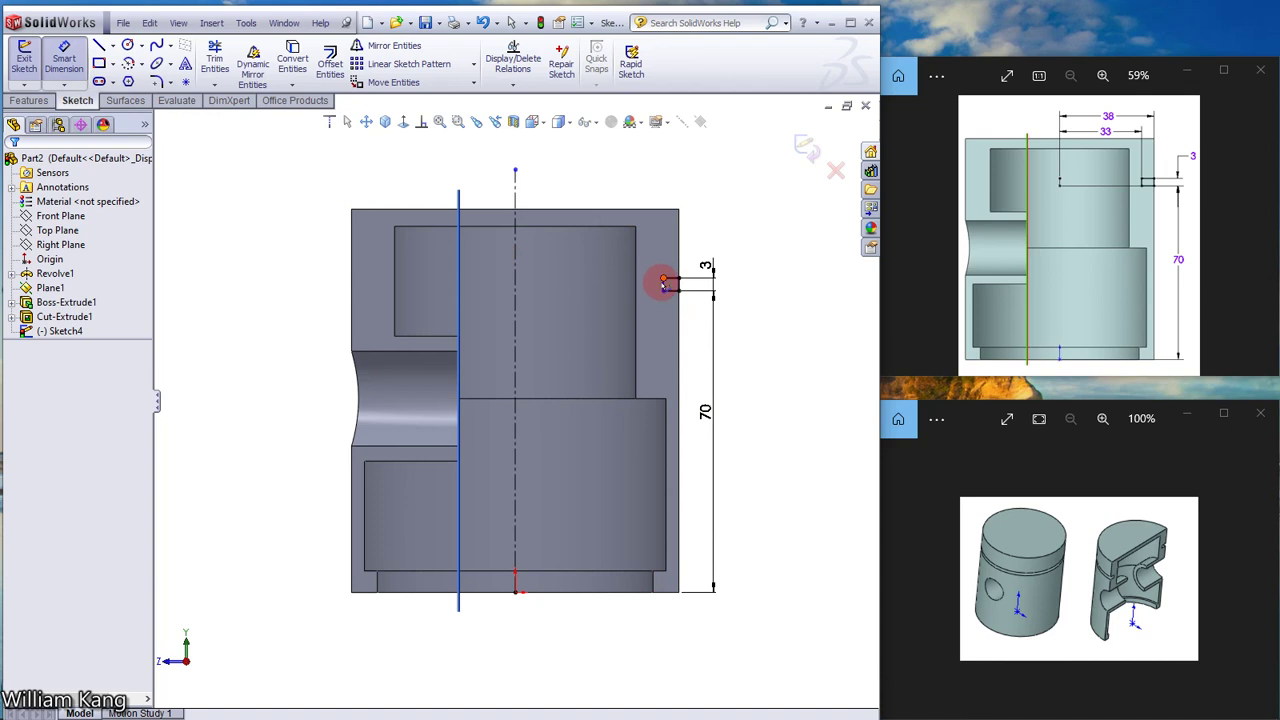
{"action": "left_click", "coordinate": [662, 284]}
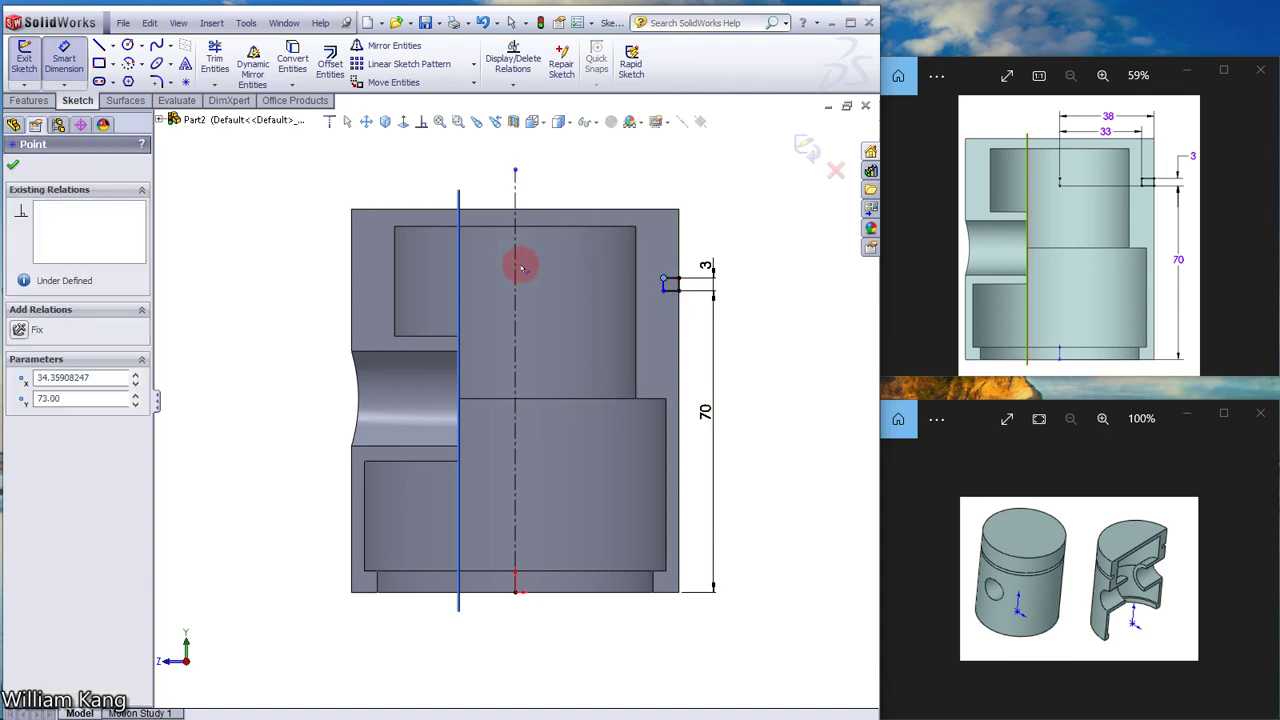
{"action": "left_click", "coordinate": [516, 277]}
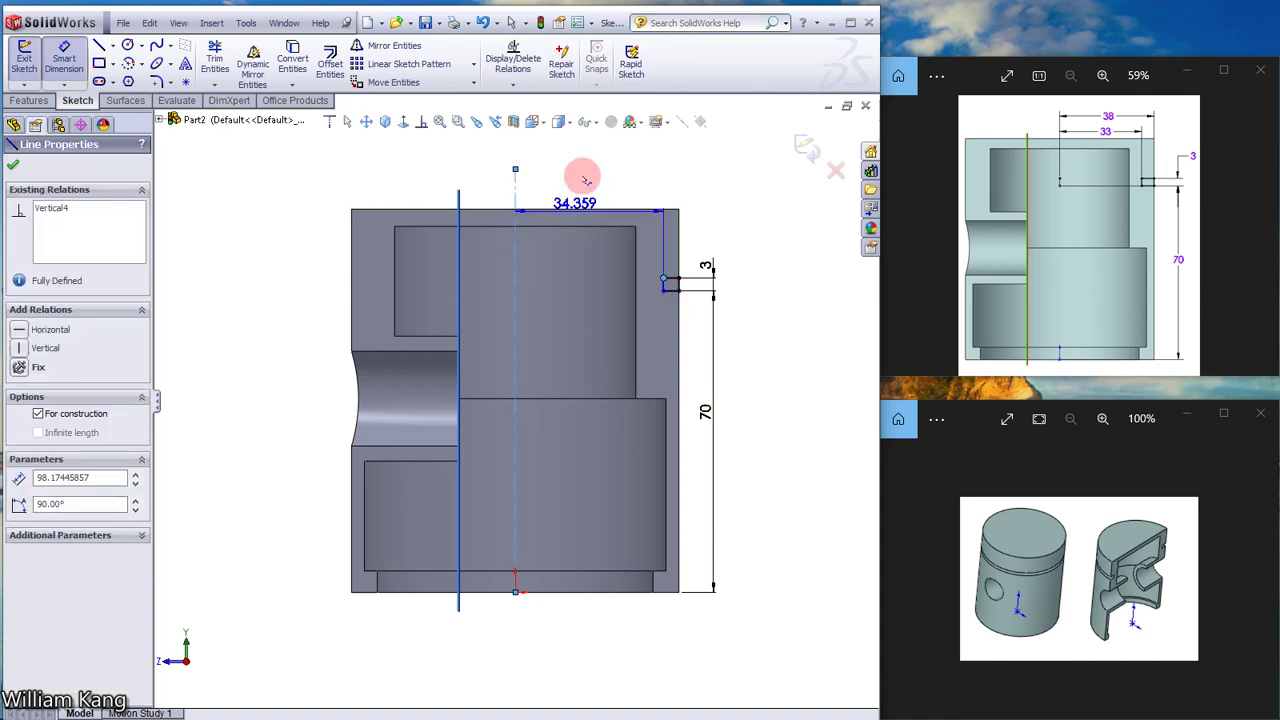
{"action": "left_click", "coordinate": [578, 175]}
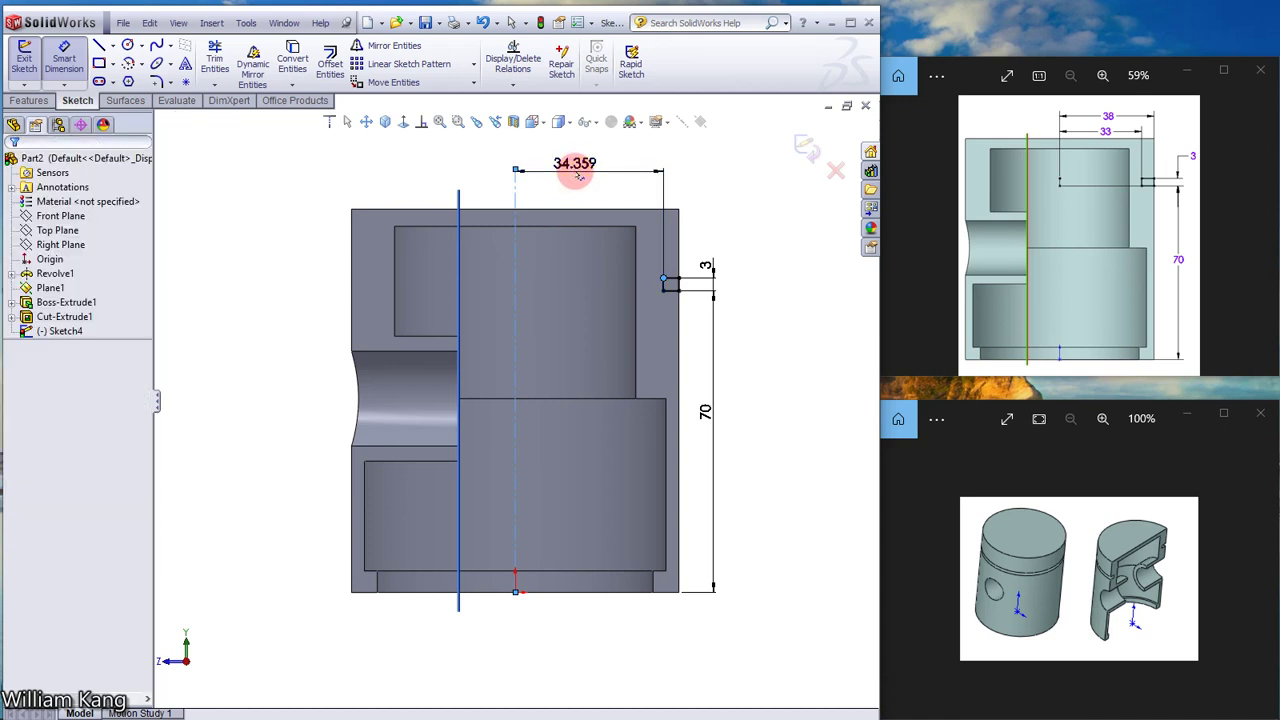
{"action": "type", "text": "3"}
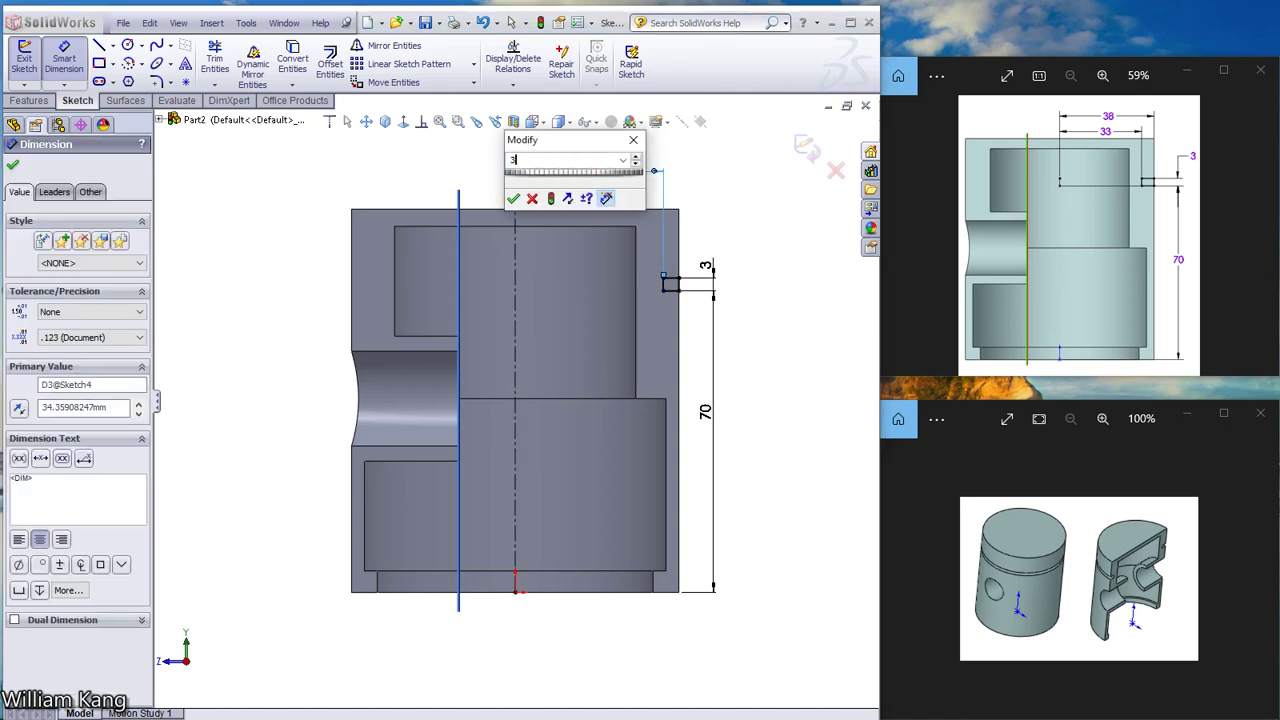
{"action": "type", "text": "3"}
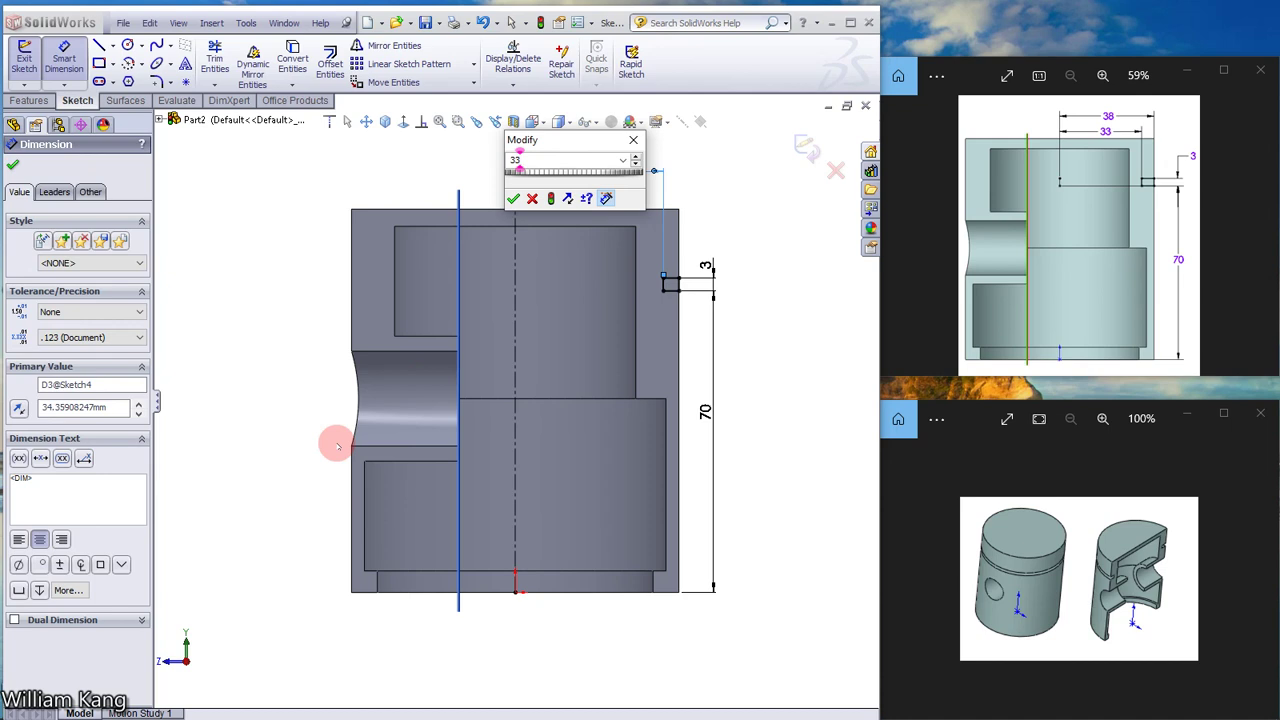
{"action": "key", "text": "Return"}
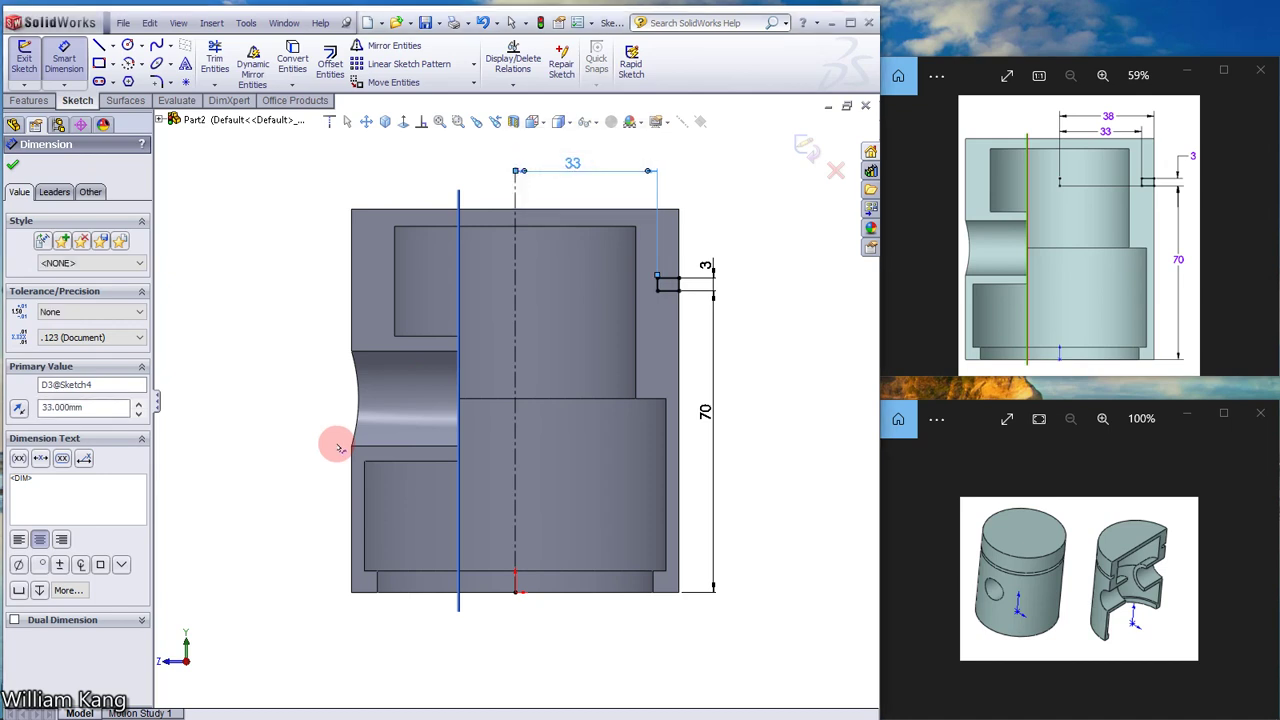
{"action": "left_click", "coordinate": [487, 550]}
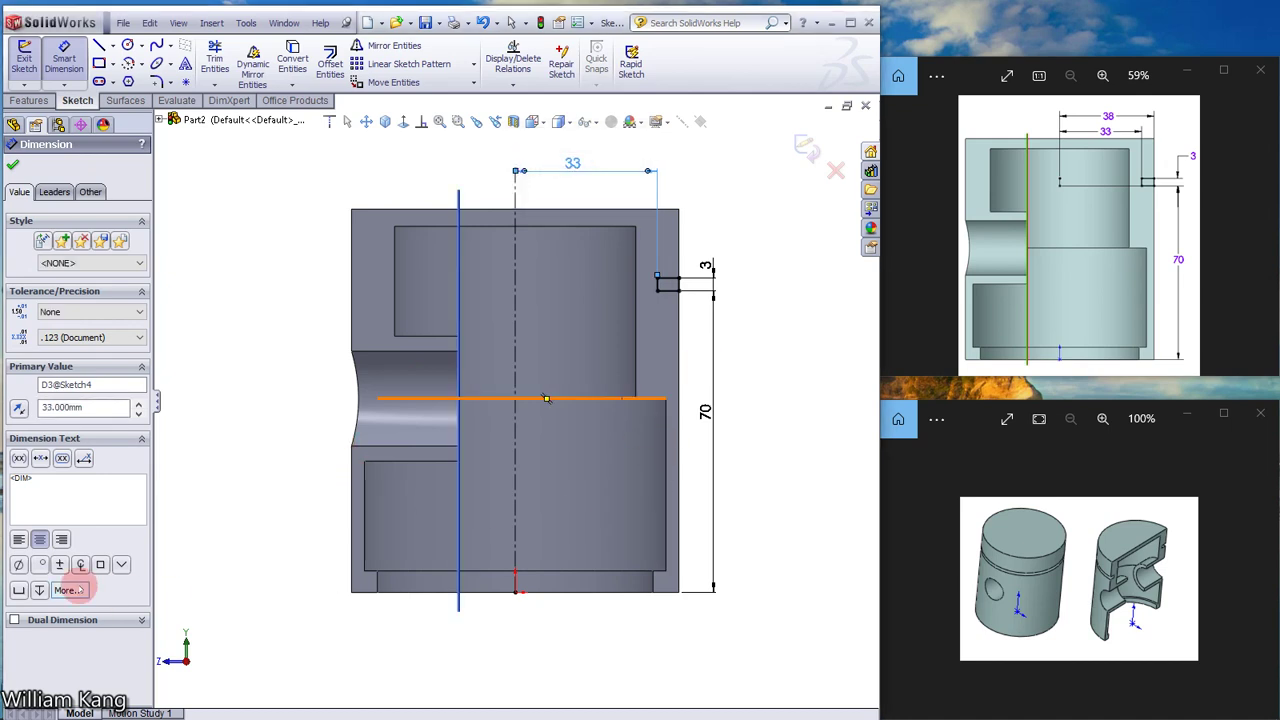
{"action": "key", "text": "Escape"}
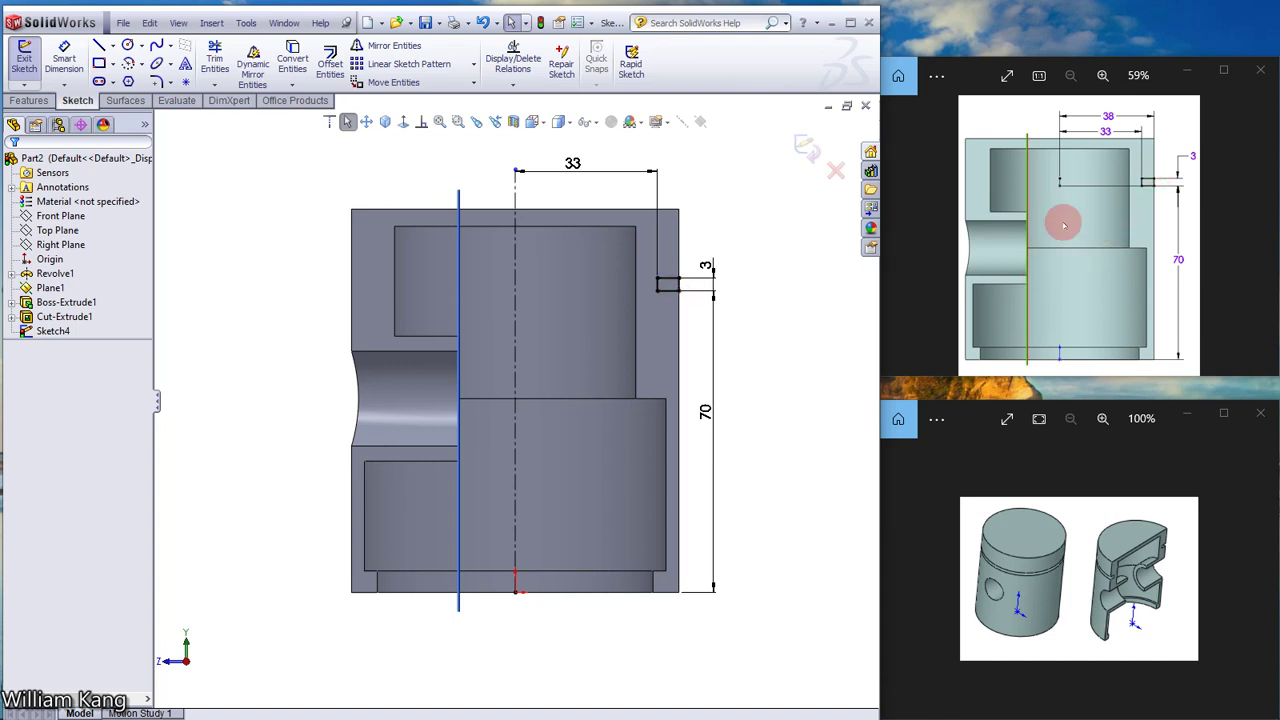
Revolve-cut the groove rectangle 180° around the centerline to carve the ring groove
{"action": "left_click", "coordinate": [30, 100]}
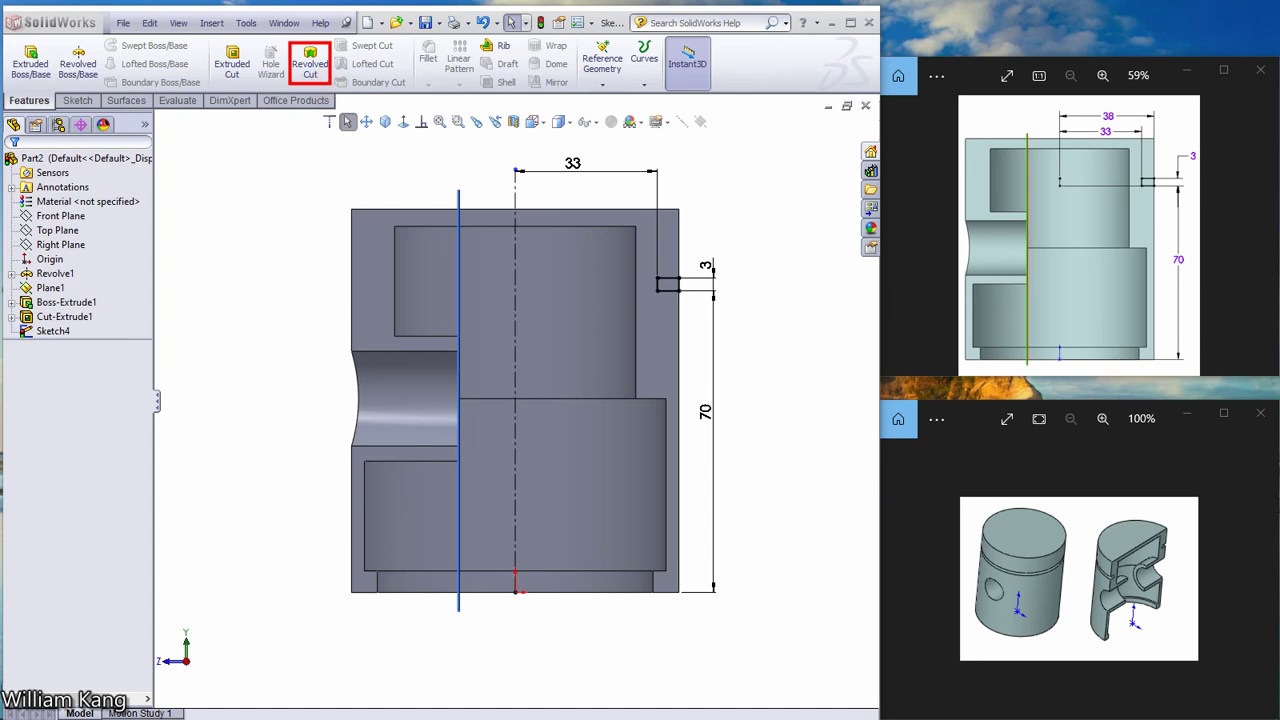
{"action": "left_click", "coordinate": [310, 62]}
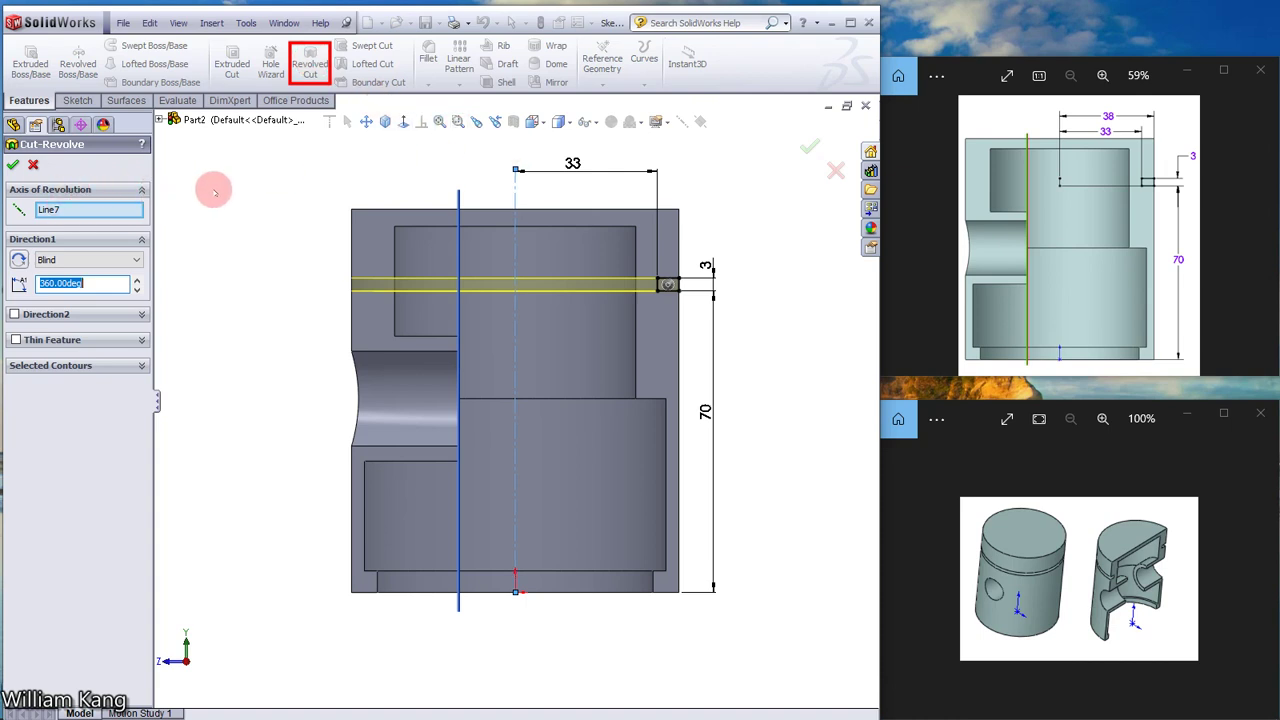
{"action": "middle_click_drag", "start_coordinate": [218, 192], "coordinate": [320, 254]}
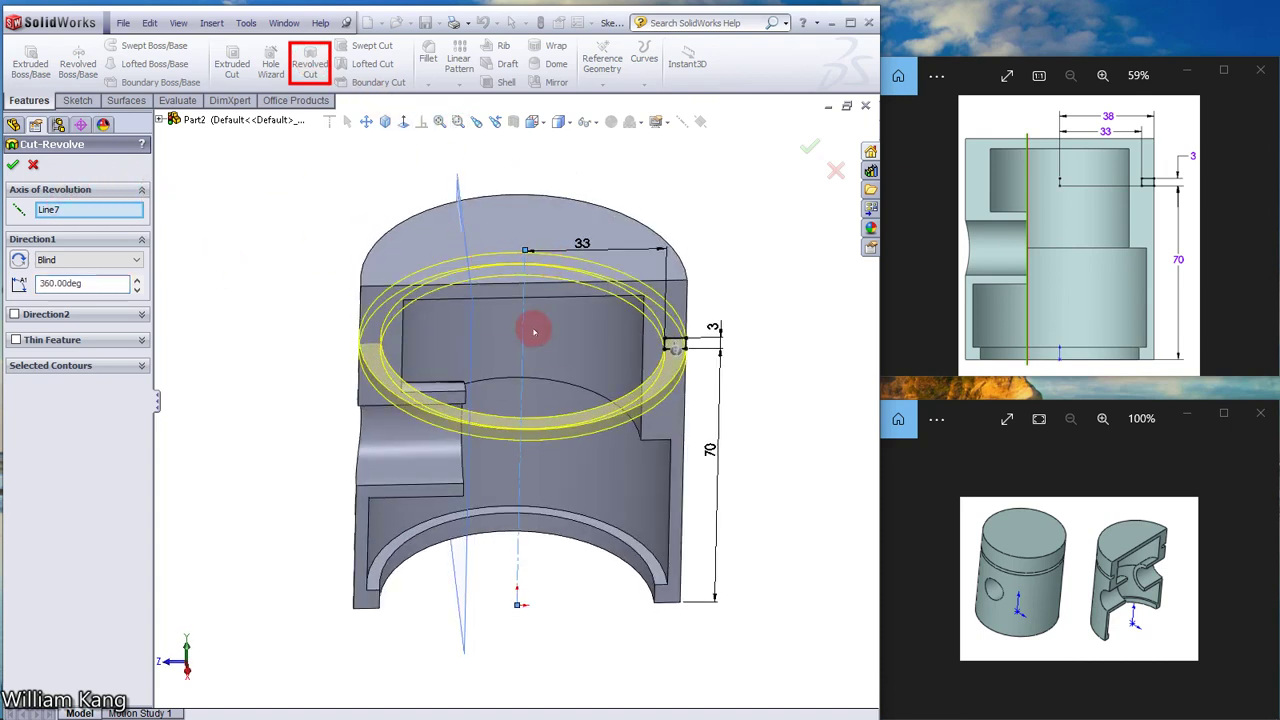
{"action": "middle_click_drag", "start_coordinate": [263, 234], "coordinate": [257, 183]}
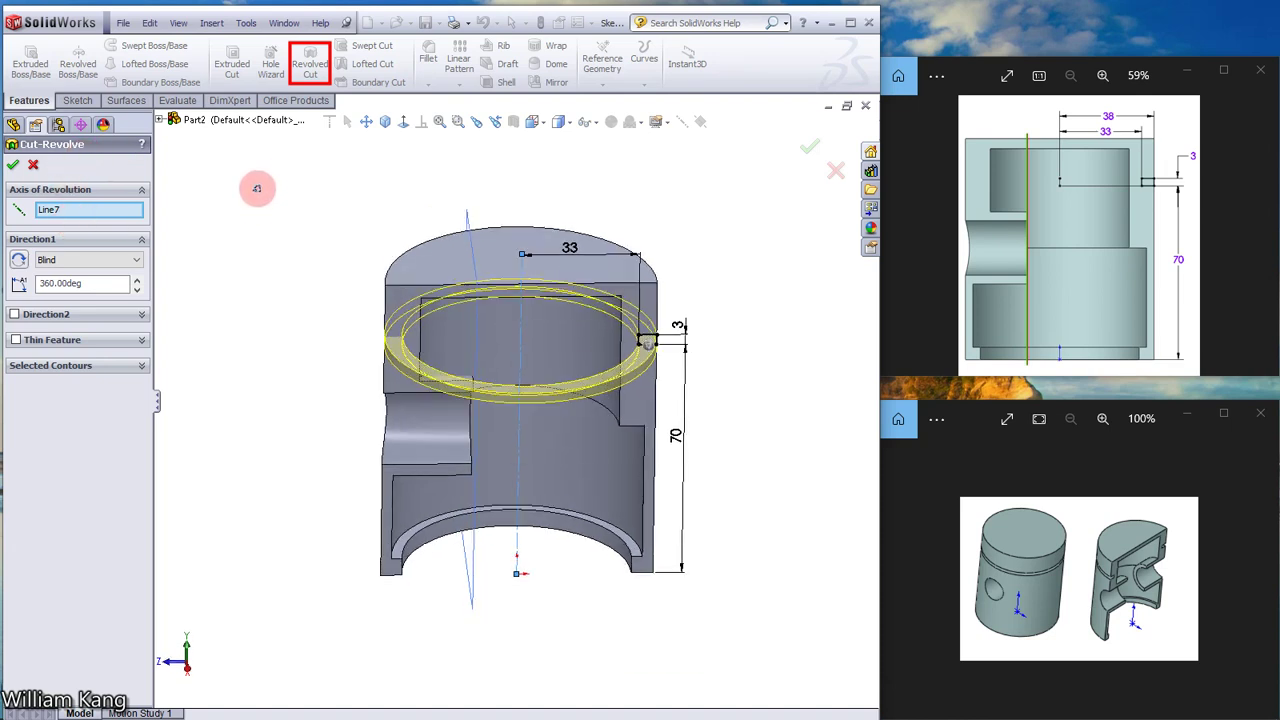
{"action": "double_click", "coordinate": [97, 281]}
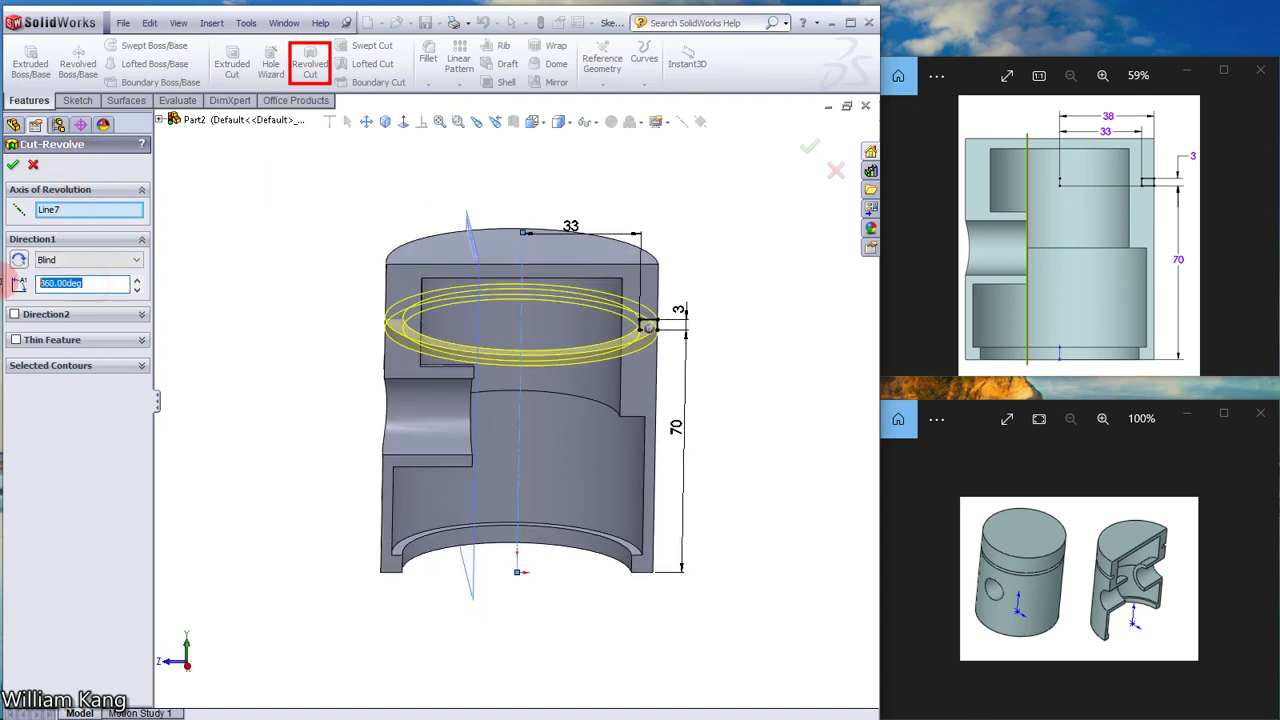
{"action": "type", "text": "180"}
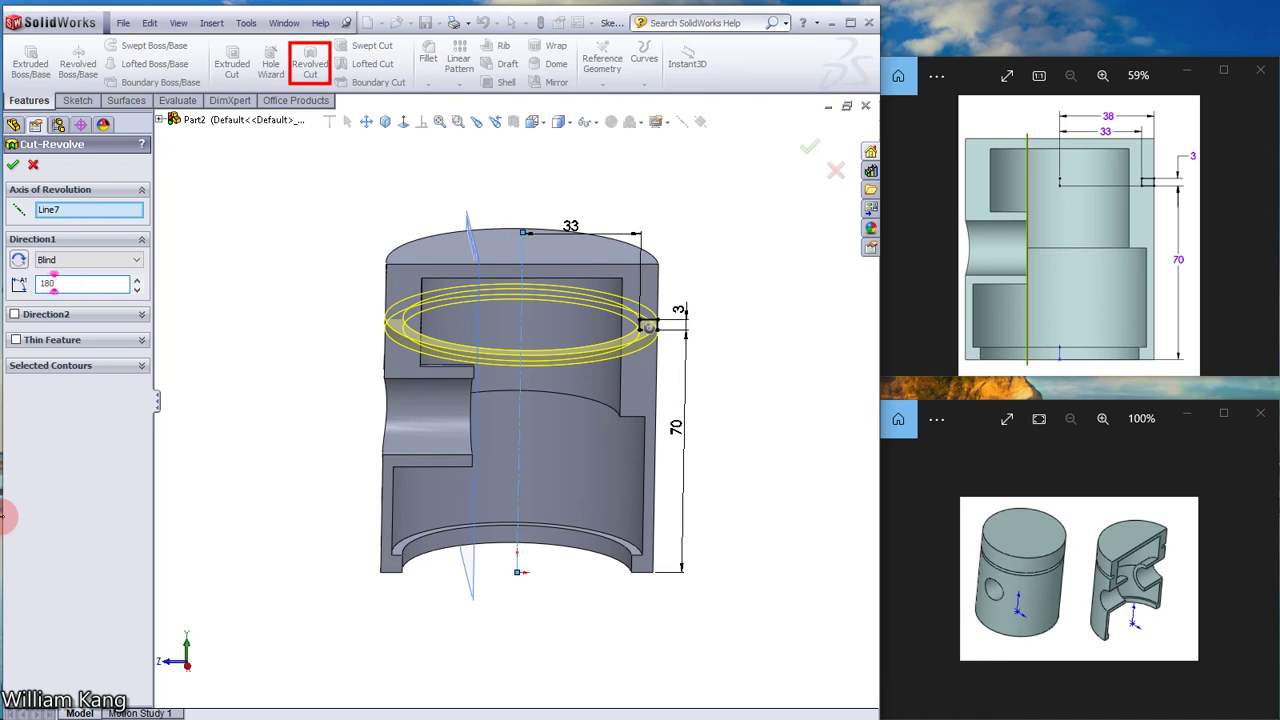
{"action": "key", "text": "Return"}
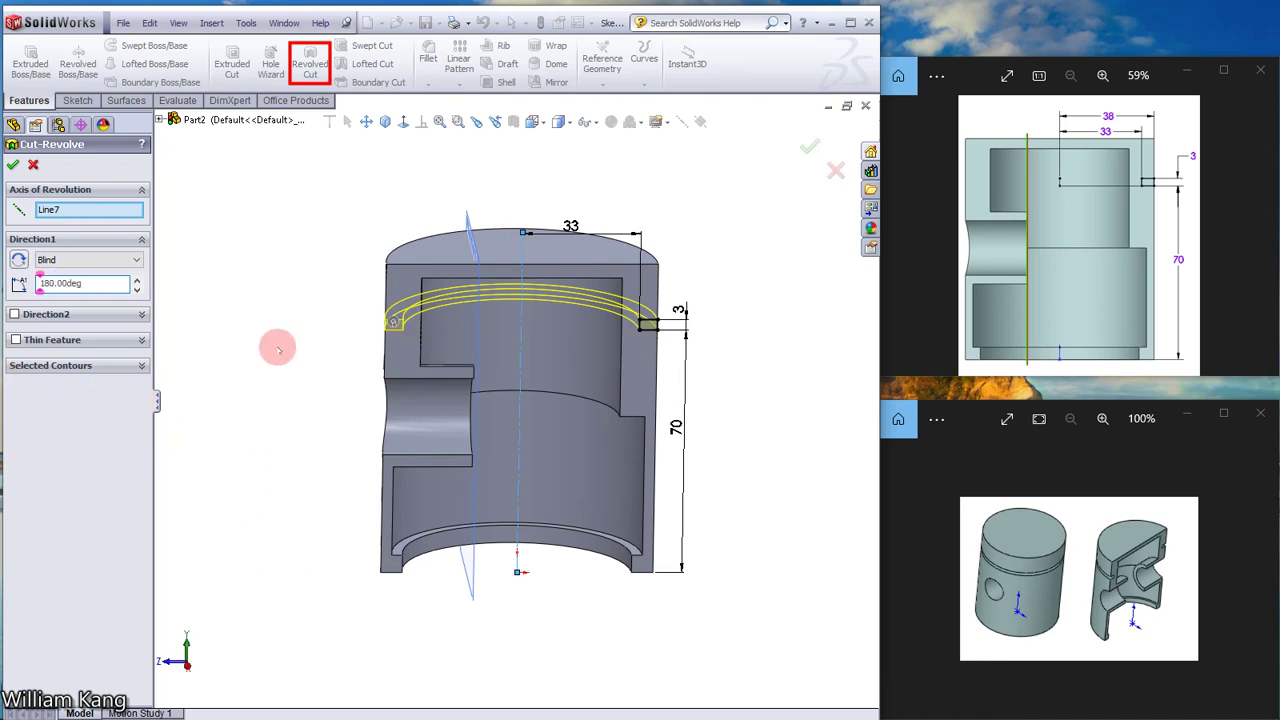
{"action": "middle_click_drag", "start_coordinate": [274, 346], "coordinate": [323, 325]}
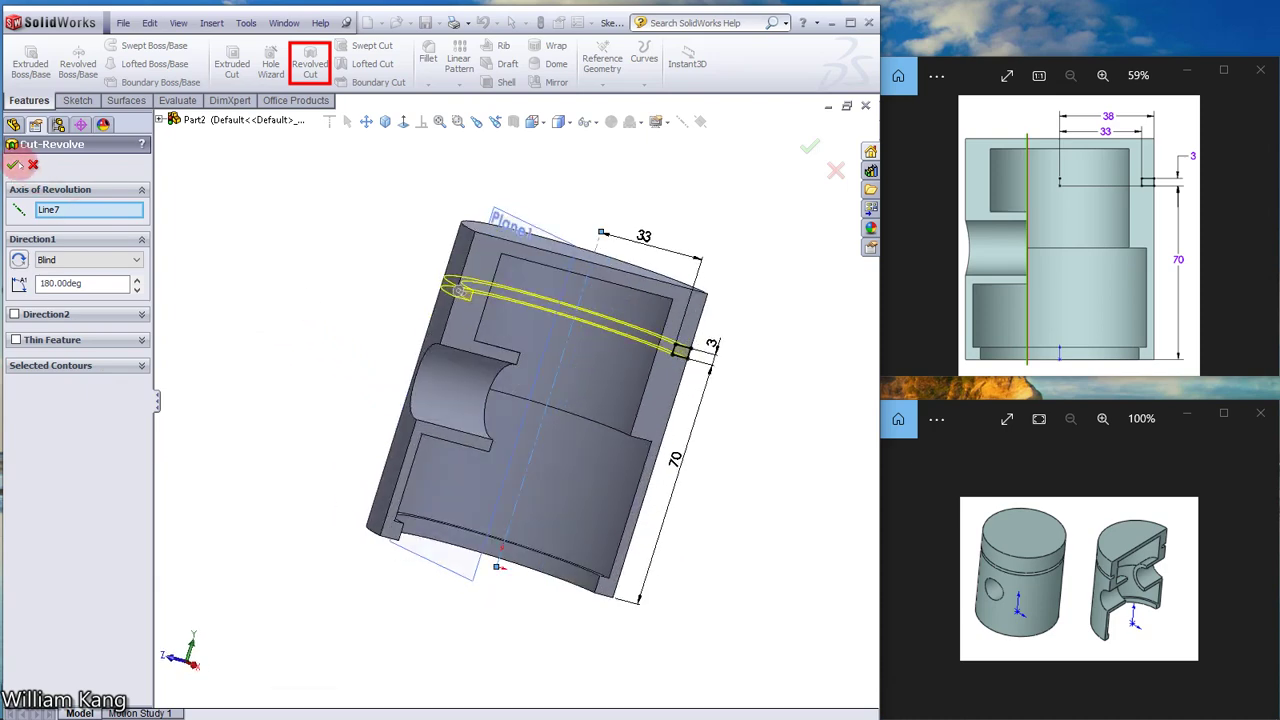
{"action": "left_click", "coordinate": [15, 165]}
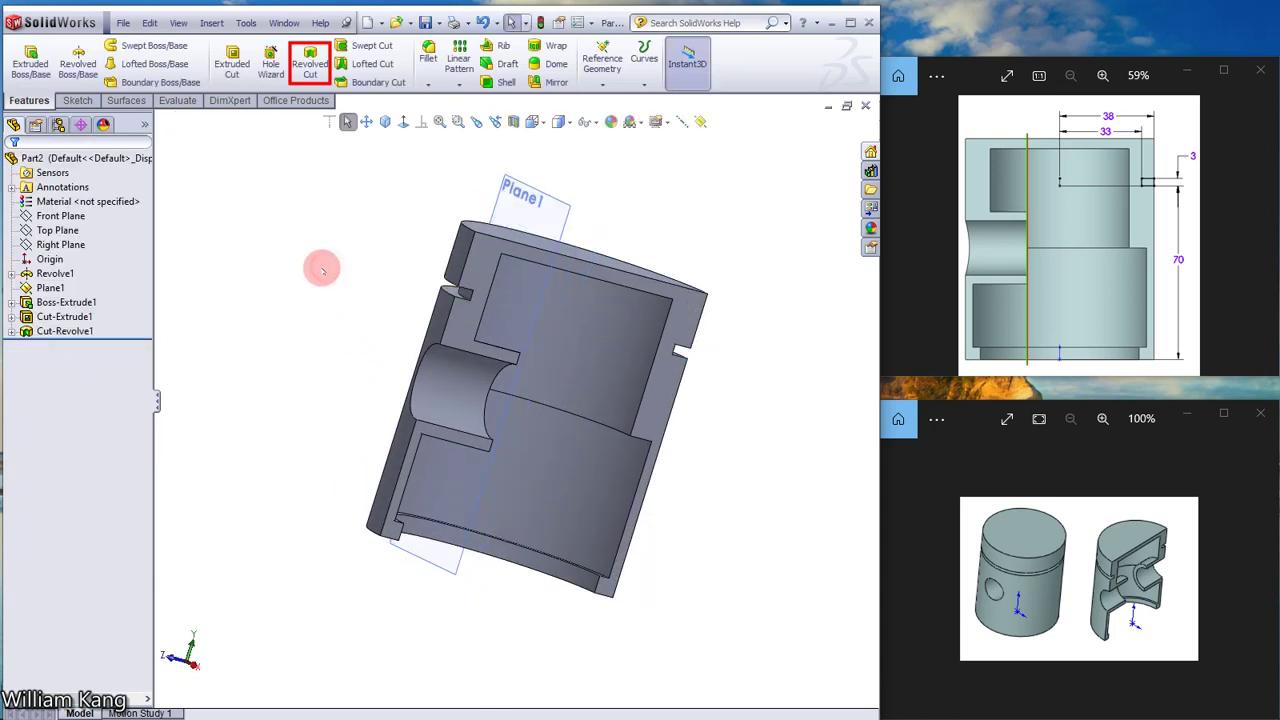
Turn the model toward the groove and advance the reference to the linear pattern example
{"action": "mouse_move", "coordinate": [323, 263]}
{"action": "middle_mouse_down"}
{"action": "mouse_move", "coordinate": [383, 254]}
{"action": "mouse_move", "coordinate": [366, 314]}
{"action": "mouse_move", "coordinate": [397, 249]}
{"action": "mouse_move", "coordinate": [334, 300]}
{"action": "mouse_move", "coordinate": [351, 314]}
{"action": "middle_mouse_up"}
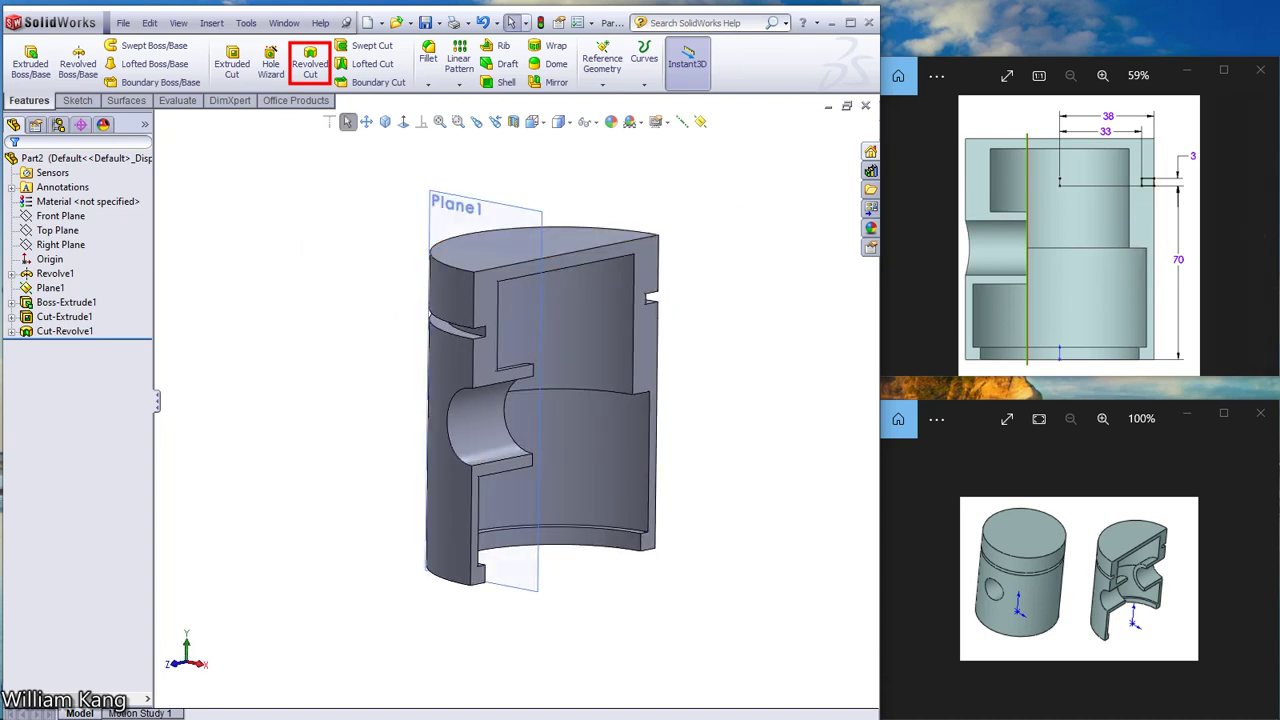
{"action": "left_click", "coordinate": [1260, 233]}
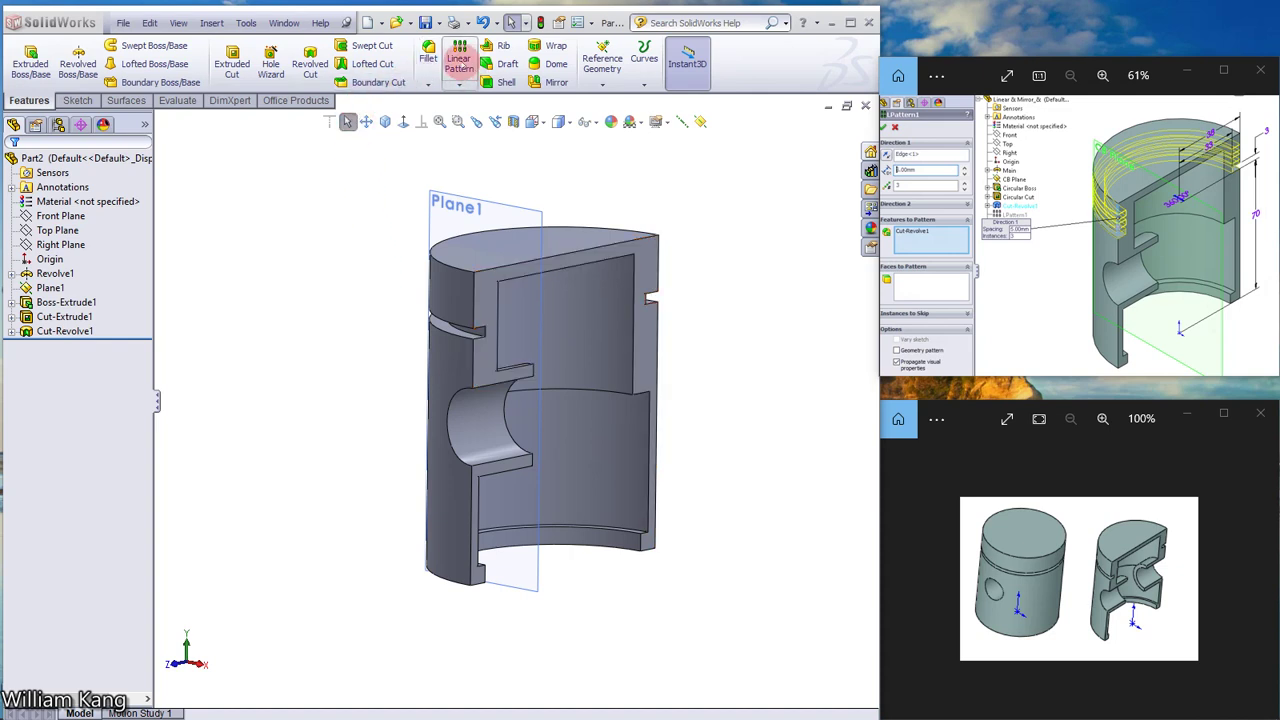
Start a Linear Pattern, show temporary axes, and set the piston's central axis as Direction 1
{"action": "left_click", "coordinate": [460, 62]}
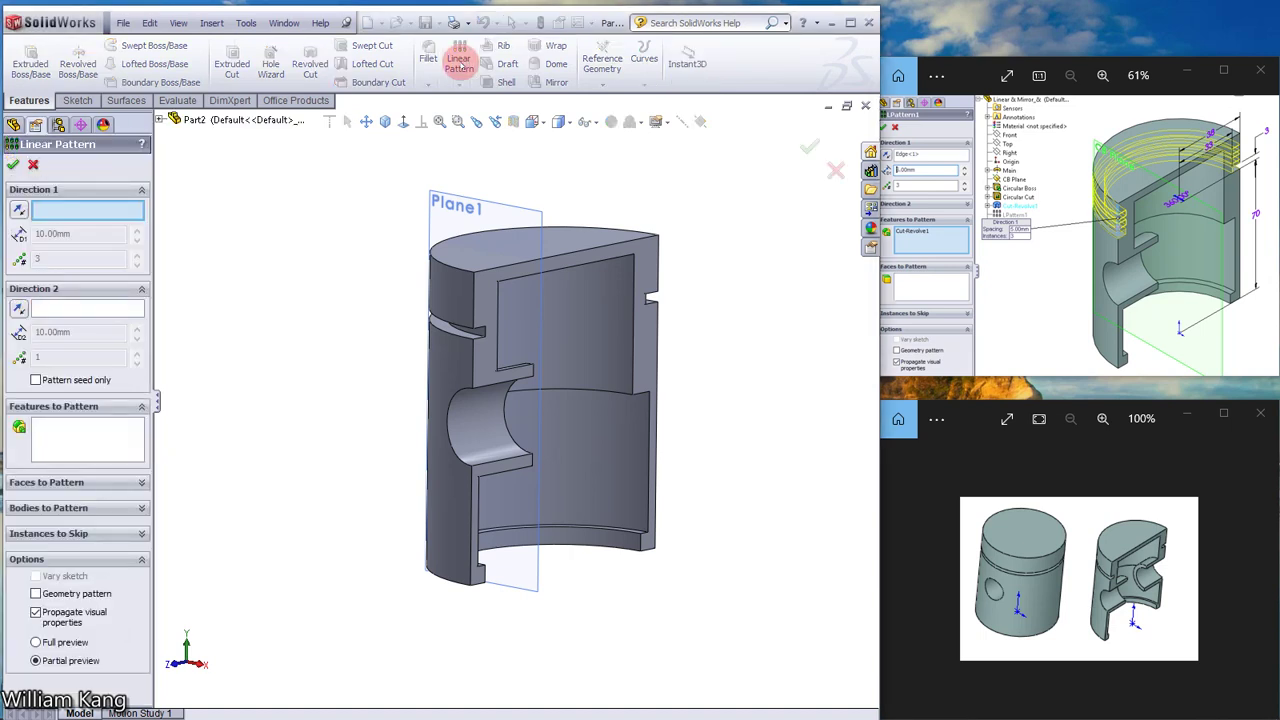
{"action": "middle_click_drag", "start_coordinate": [271, 232], "coordinate": [231, 242]}
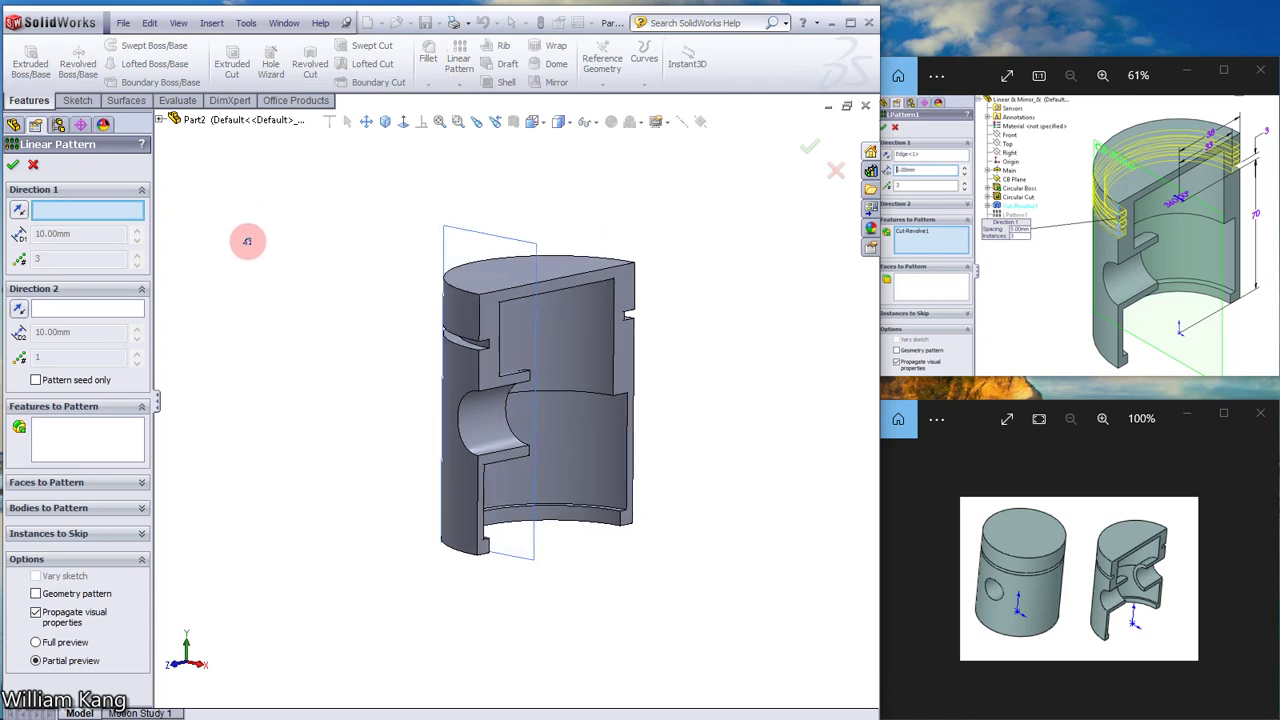
{"action": "left_click", "coordinate": [592, 122]}
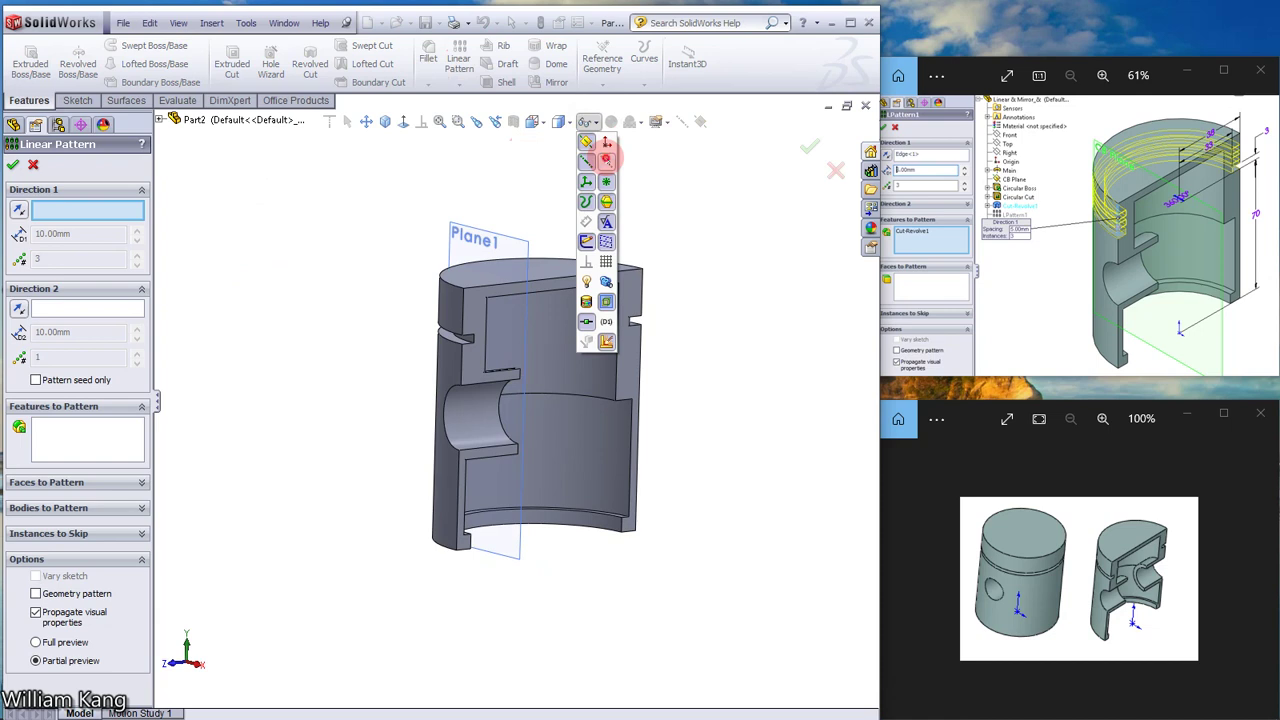
{"action": "left_click", "coordinate": [606, 158]}
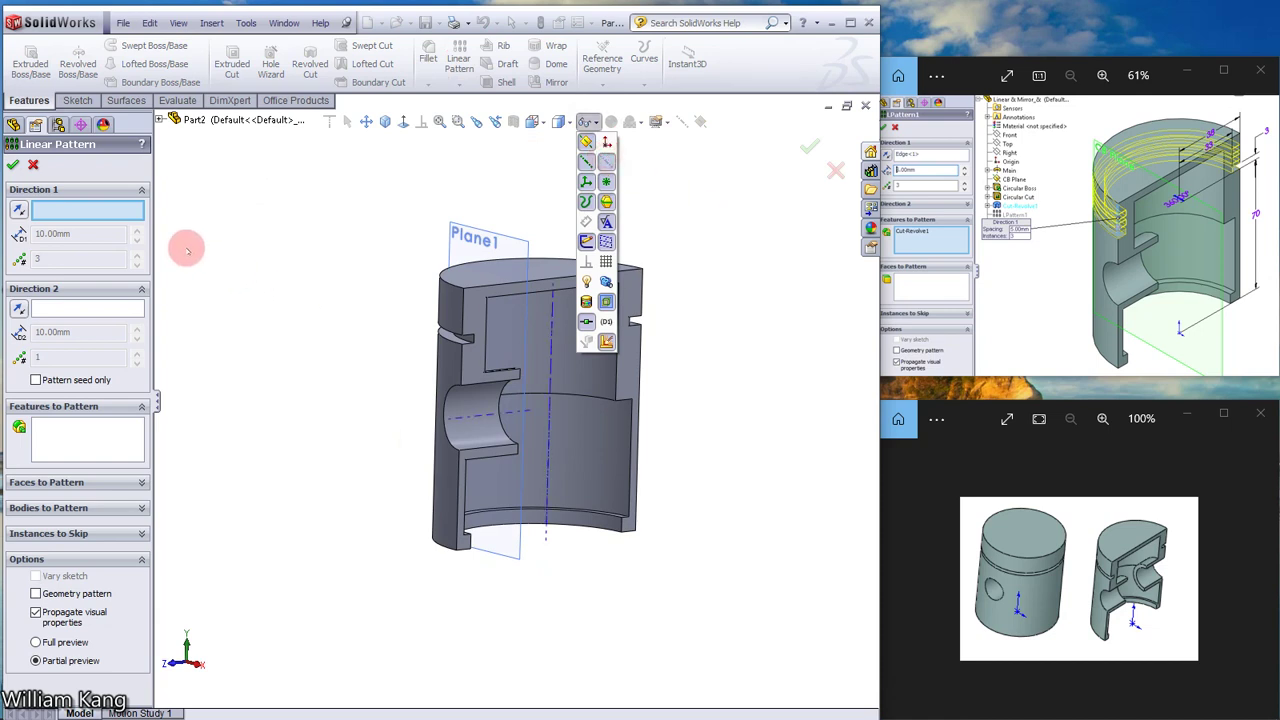
{"action": "left_click", "coordinate": [62, 212]}
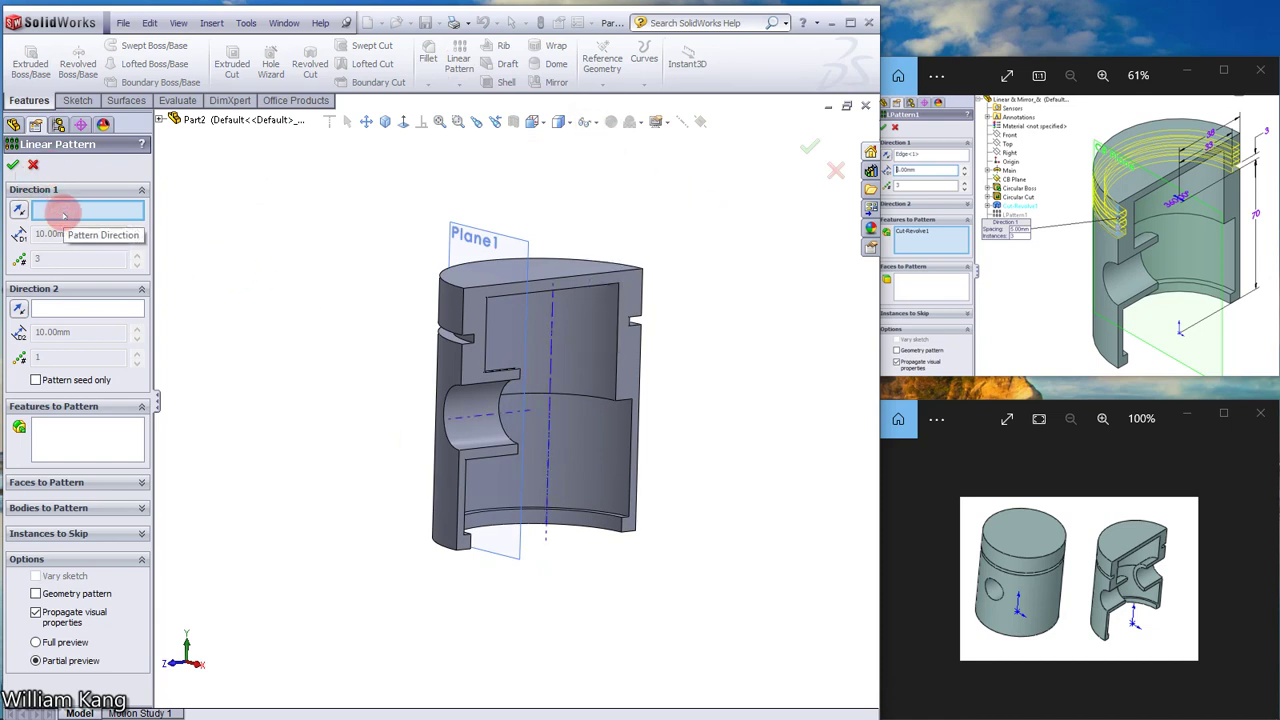
{"action": "left_click", "coordinate": [550, 376]}
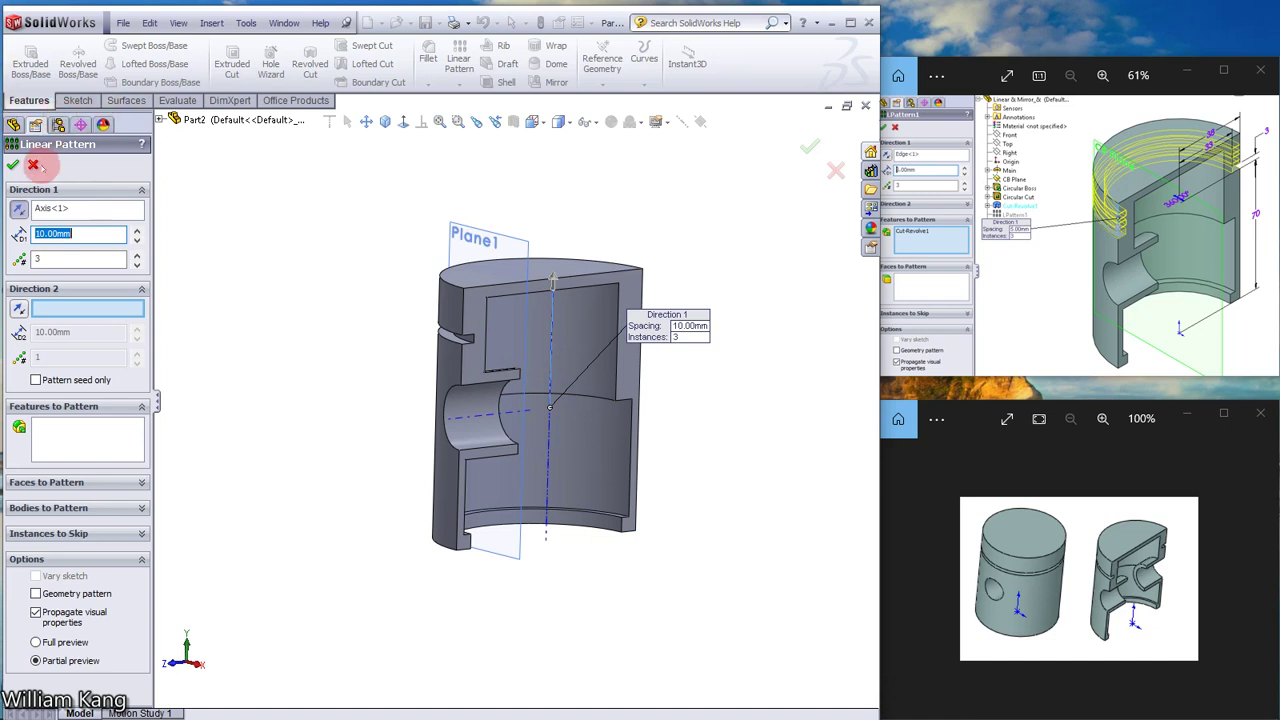
Set the pattern direction to the groove's vertical edge and flip it
{"action": "left_click", "coordinate": [320, 266]}
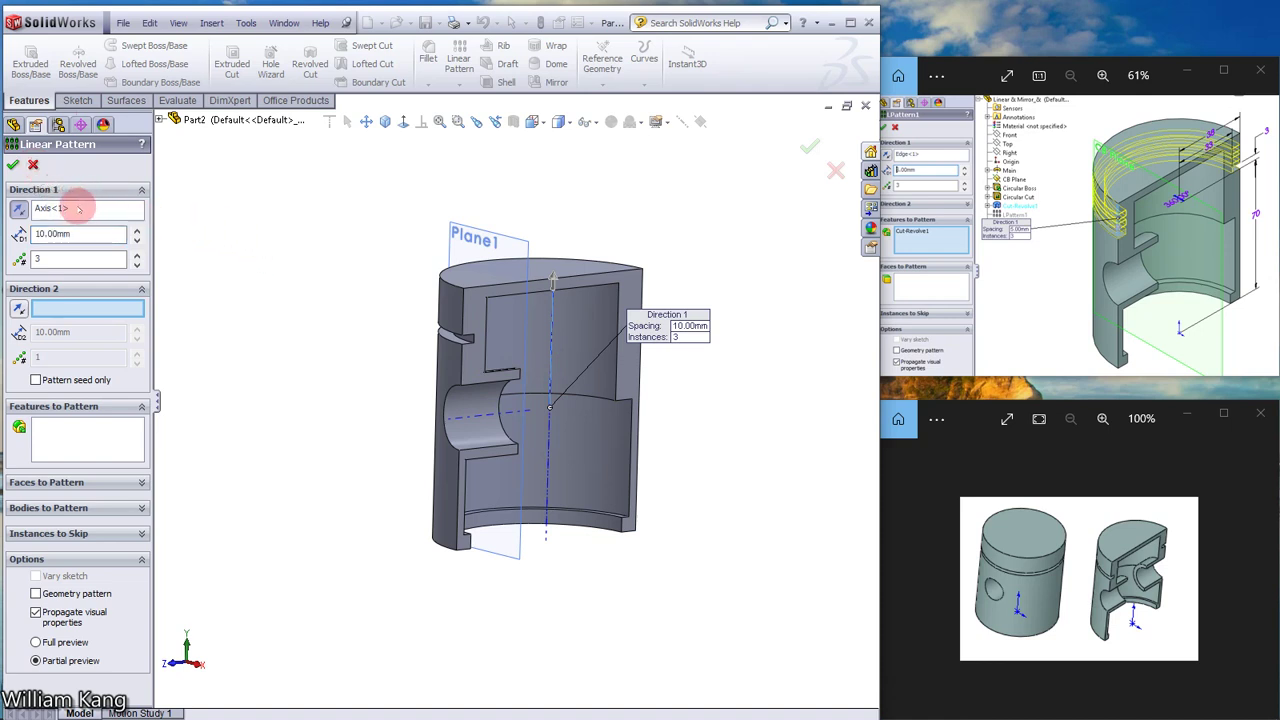
{"action": "left_click", "coordinate": [73, 211]}
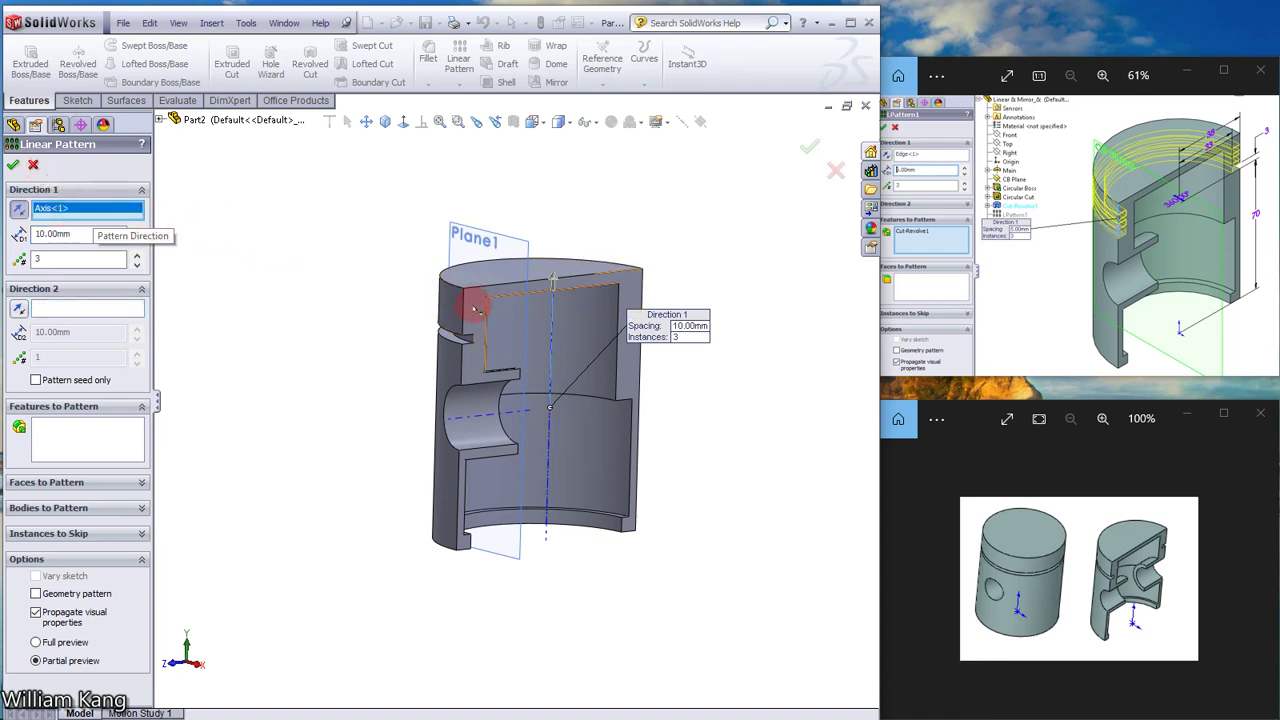
{"action": "left_click", "coordinate": [463, 316]}
{"action": "type", "text": "5"}
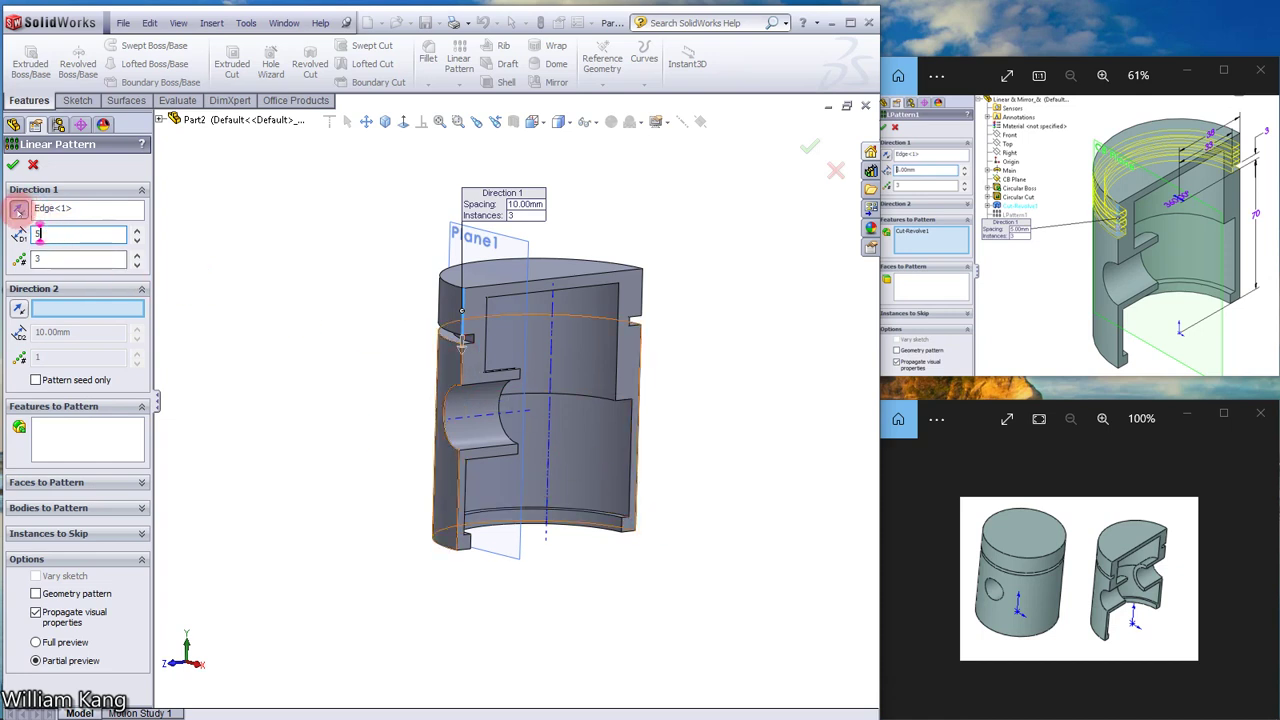
{"action": "left_click", "coordinate": [18, 211]}
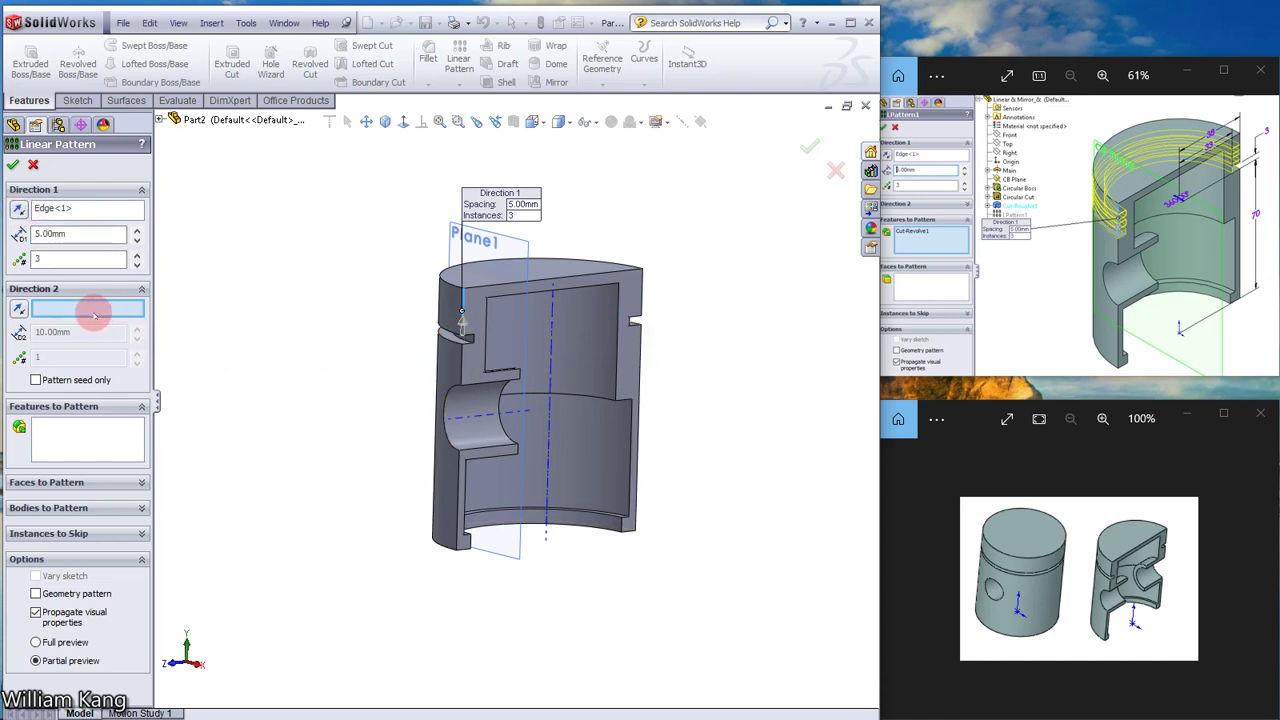
Pattern Cut-Revolve1 into 3 instances at 5.00 mm spacing as LPattern1
{"action": "left_click", "coordinate": [100, 446]}
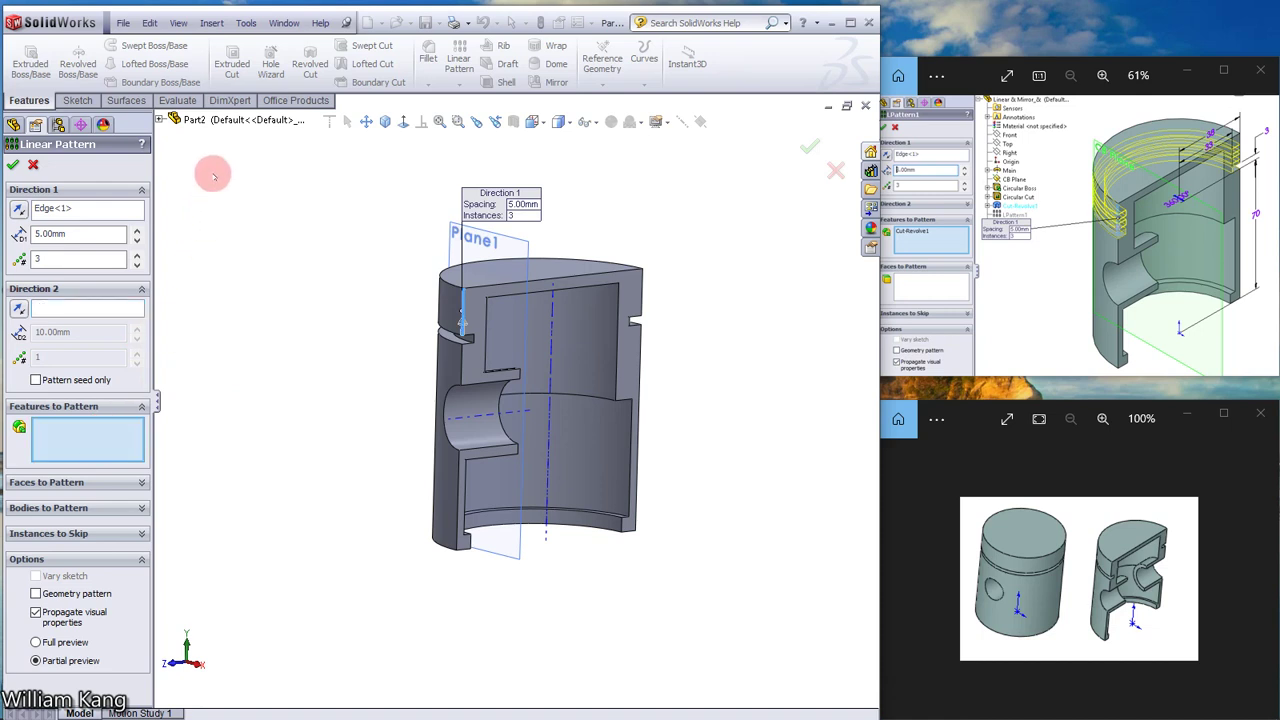
{"action": "left_click", "coordinate": [159, 119]}
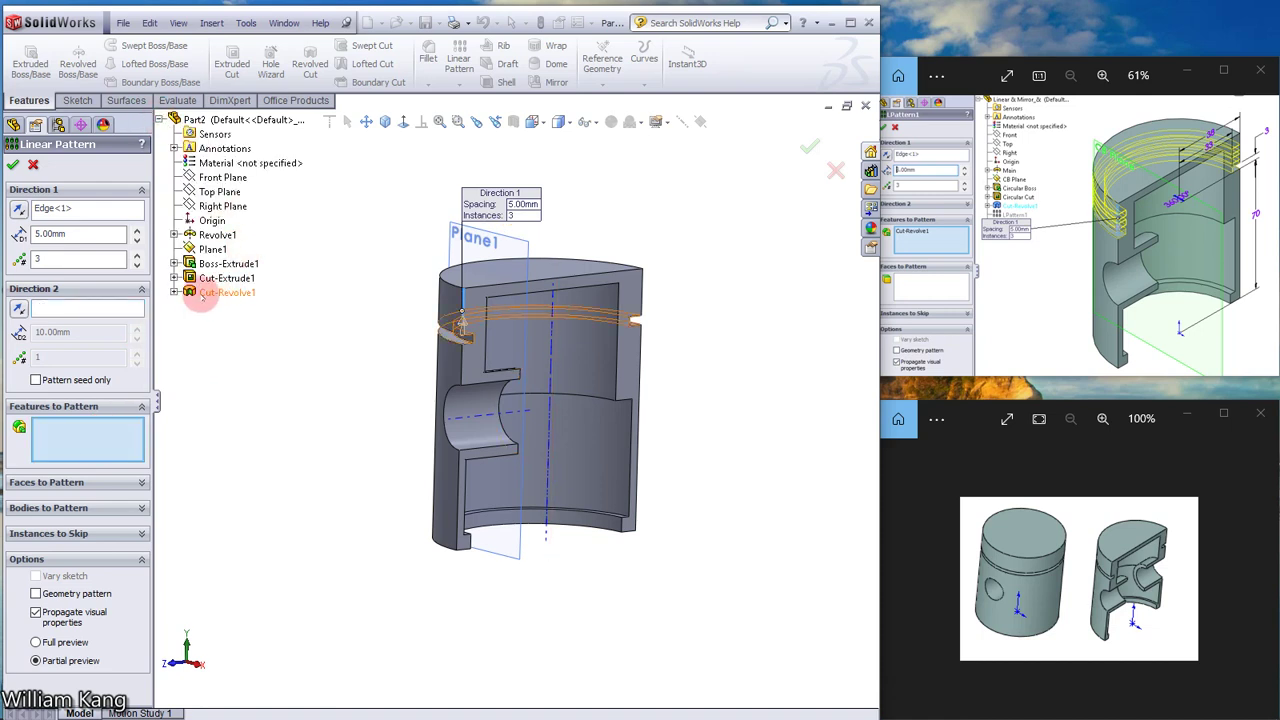
{"action": "left_click", "coordinate": [187, 291]}
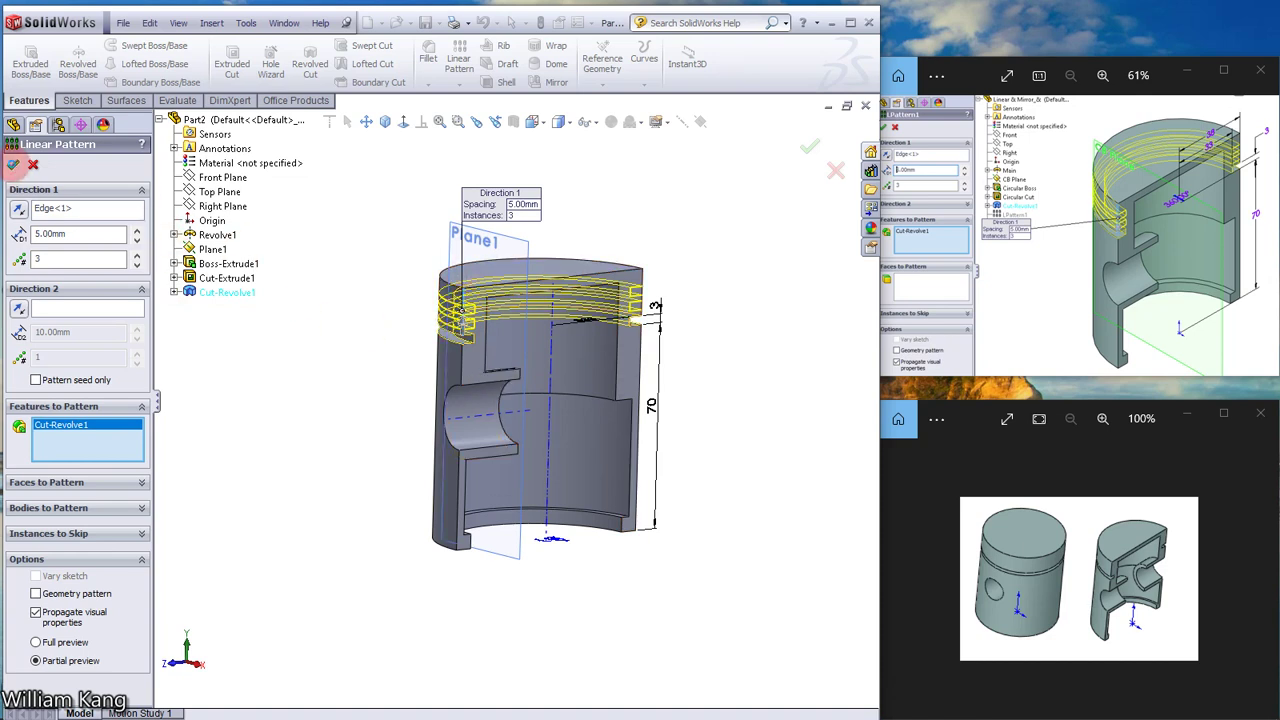
{"action": "left_click", "coordinate": [12, 164]}
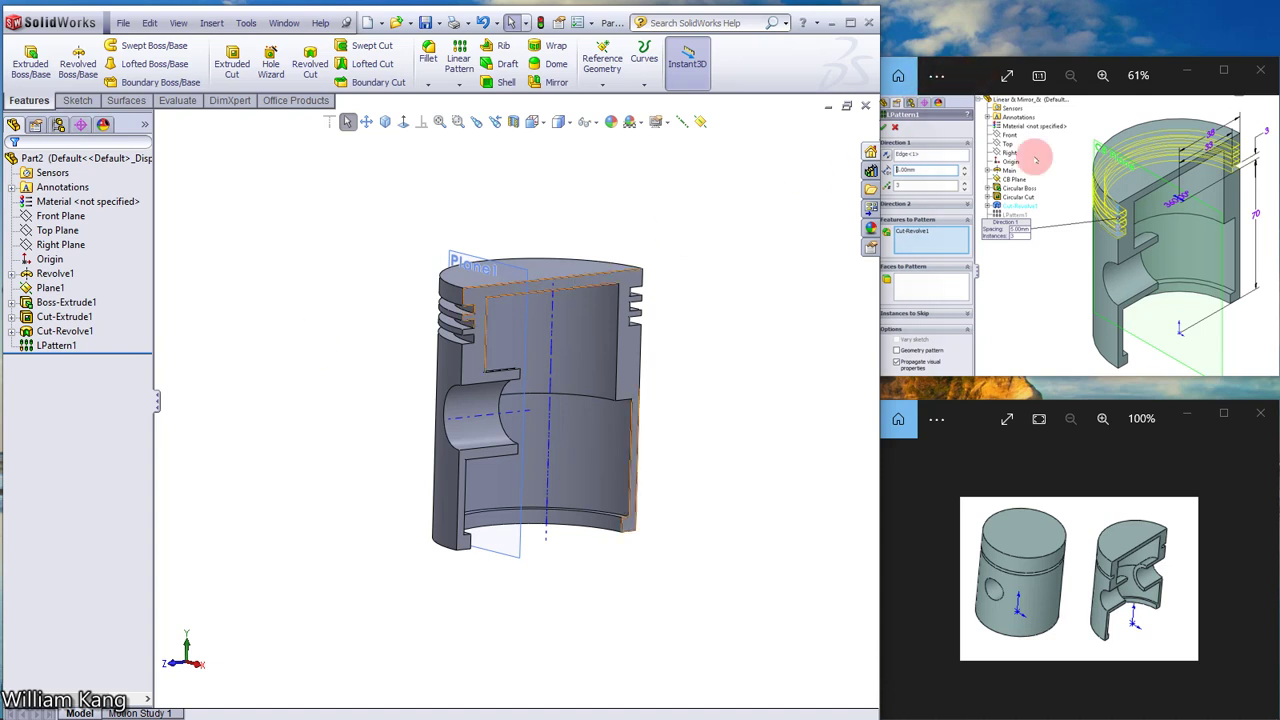
Show the Mirror reference image and start a Mirror feature on the grooved half piston
{"action": "left_click", "coordinate": [1265, 234]}
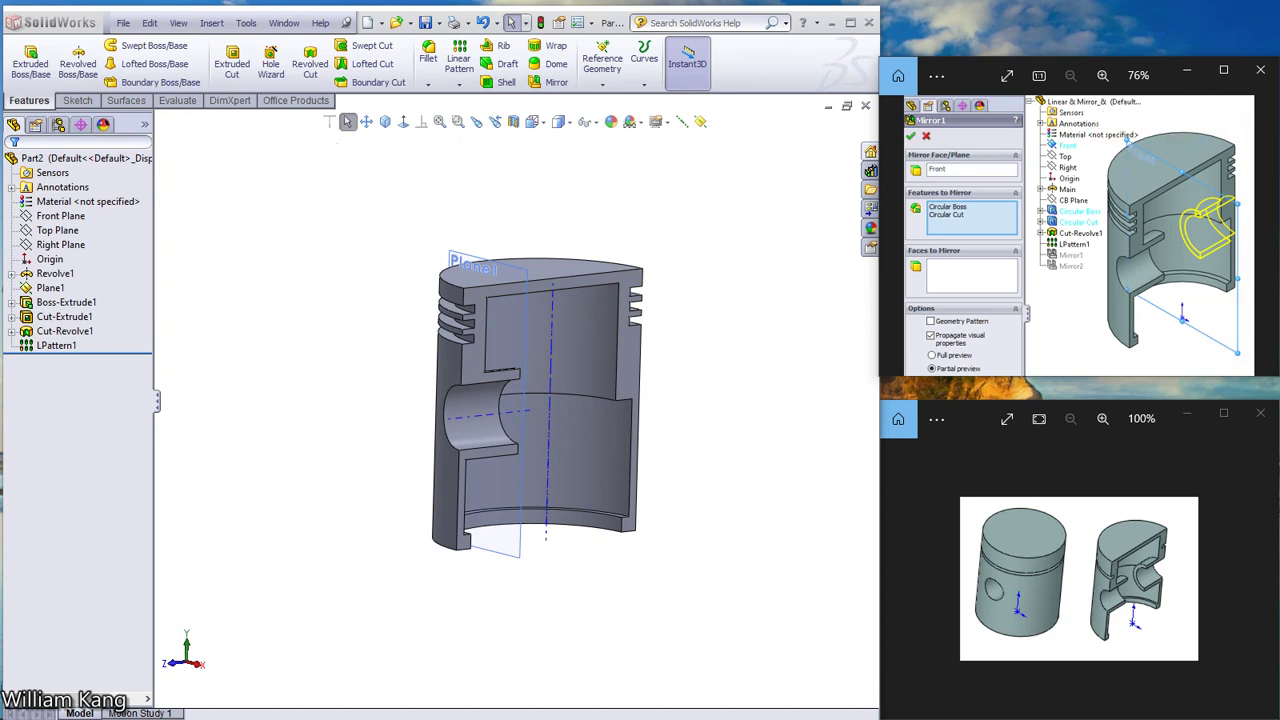
{"action": "left_click", "coordinate": [633, 362]}
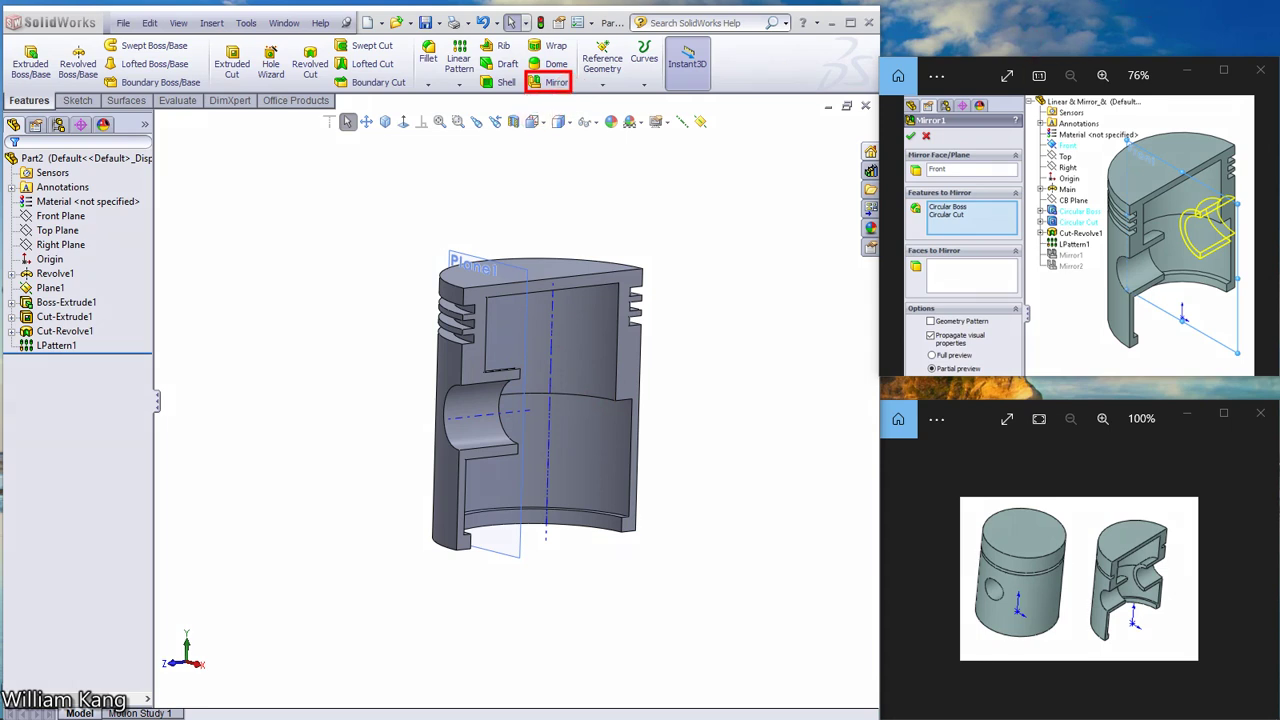
{"action": "left_click", "coordinate": [550, 82]}
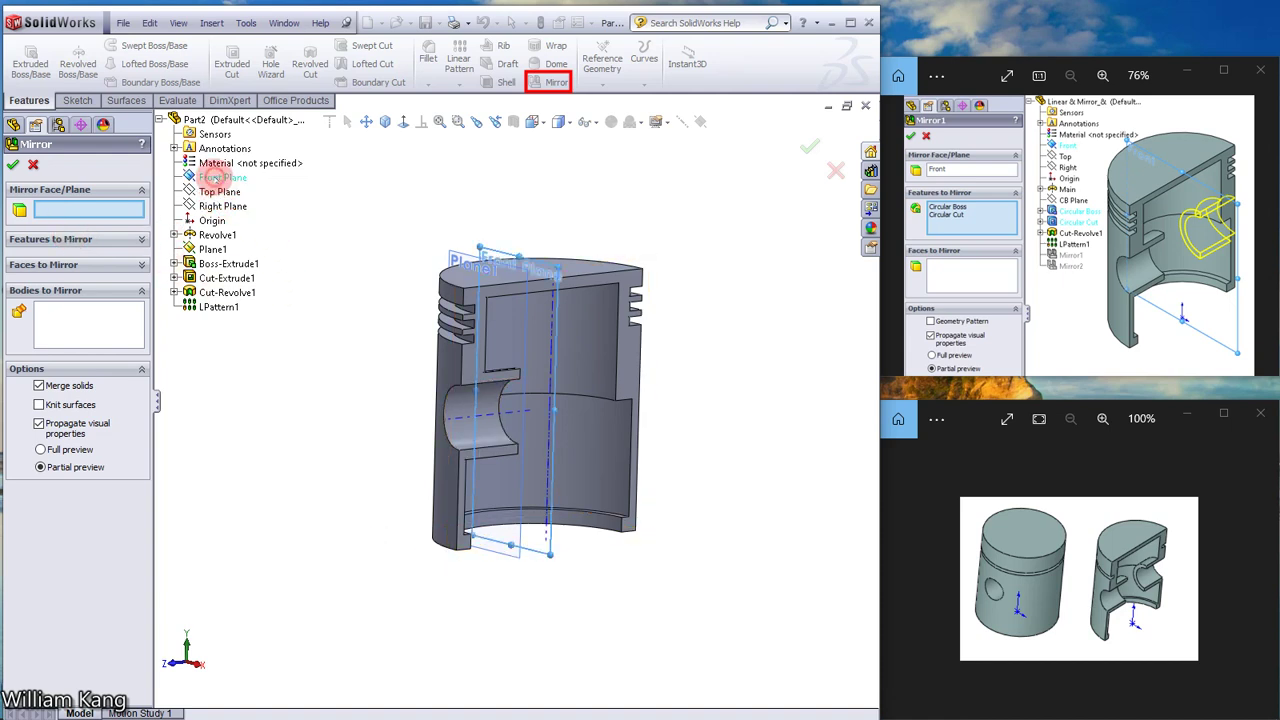
Mirror Boss-Extrude1 and Cut-Extrude1 across the Front Plane, creating Mirror1
{"action": "left_click", "coordinate": [214, 176]}
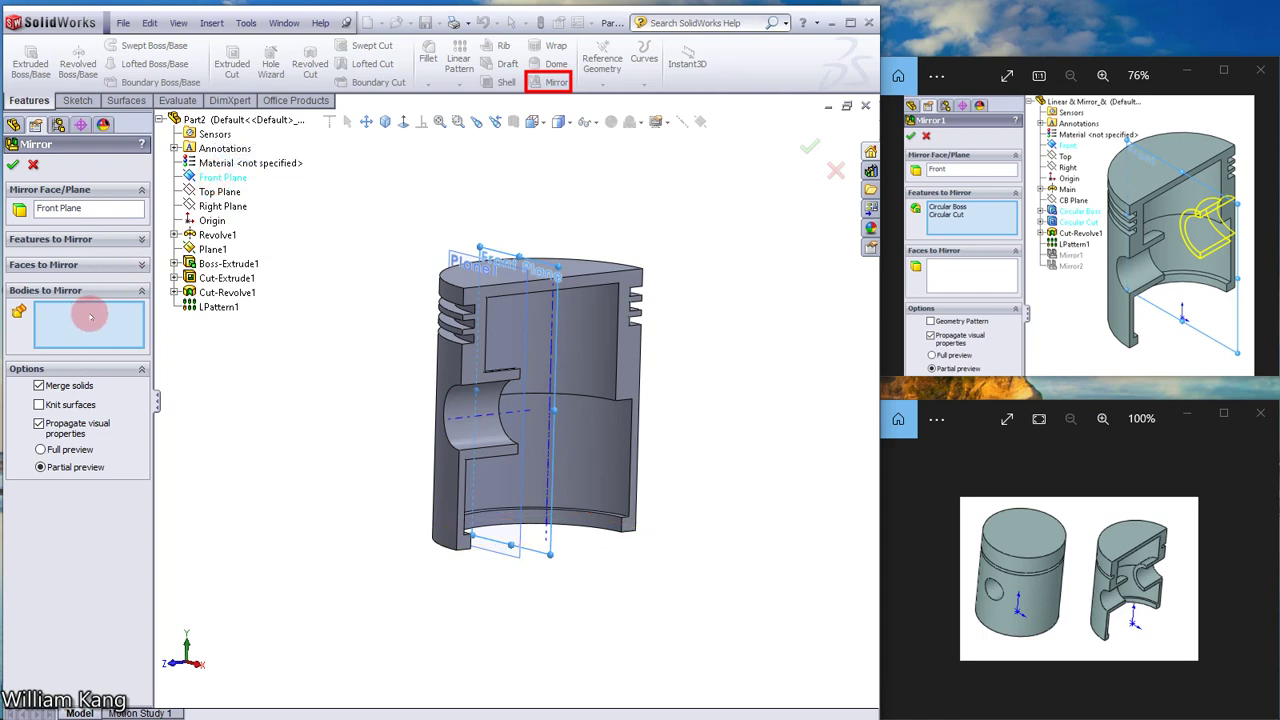
{"action": "left_click", "coordinate": [143, 292]}
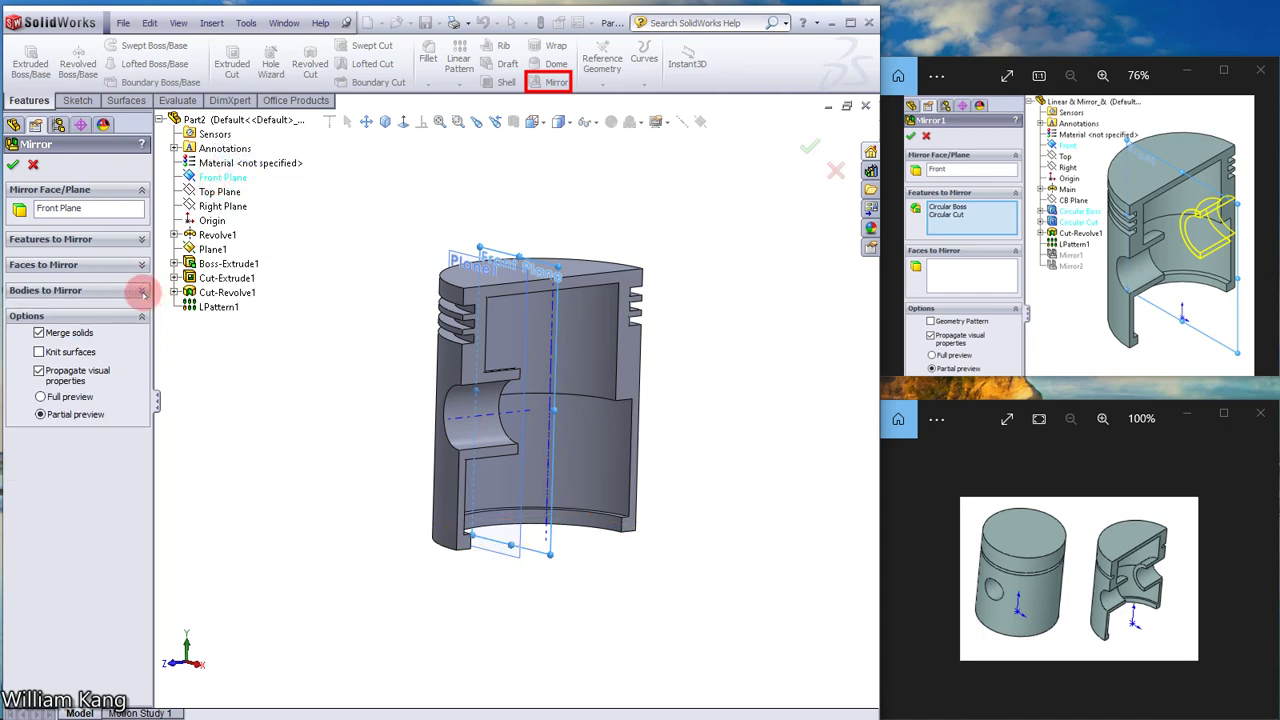
{"action": "left_click", "coordinate": [143, 263]}
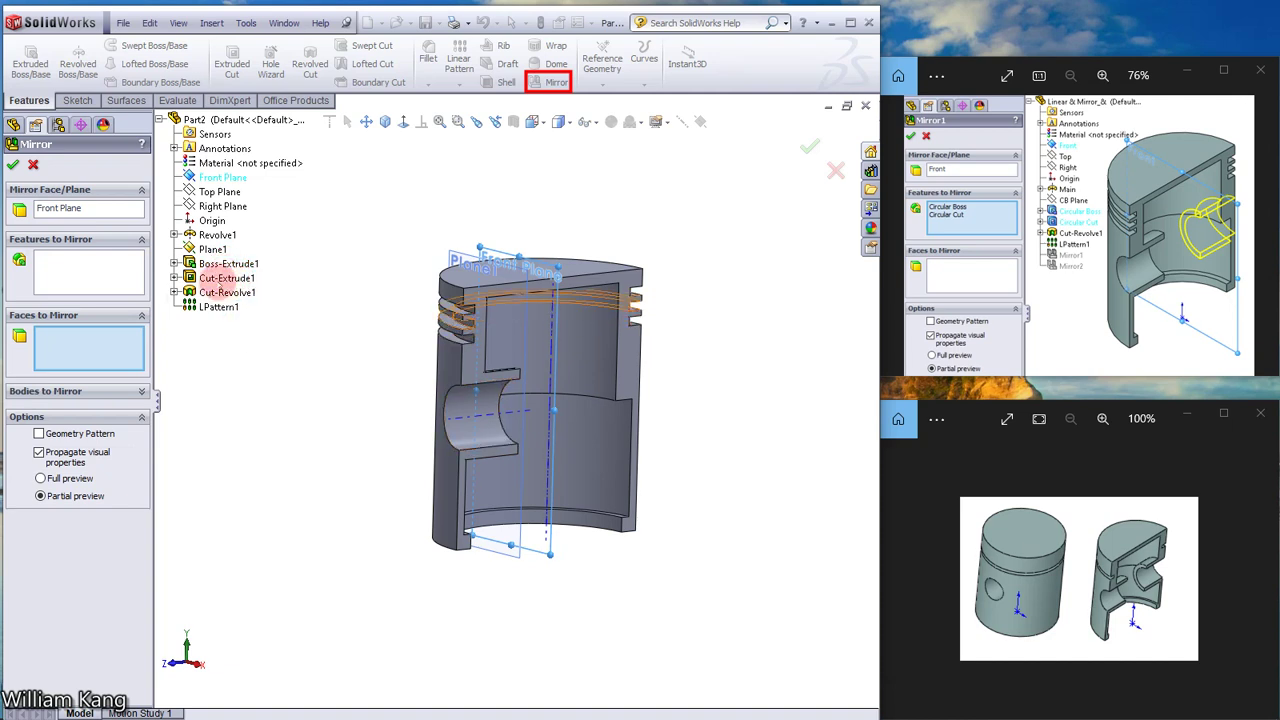
{"action": "left_click", "coordinate": [88, 276]}
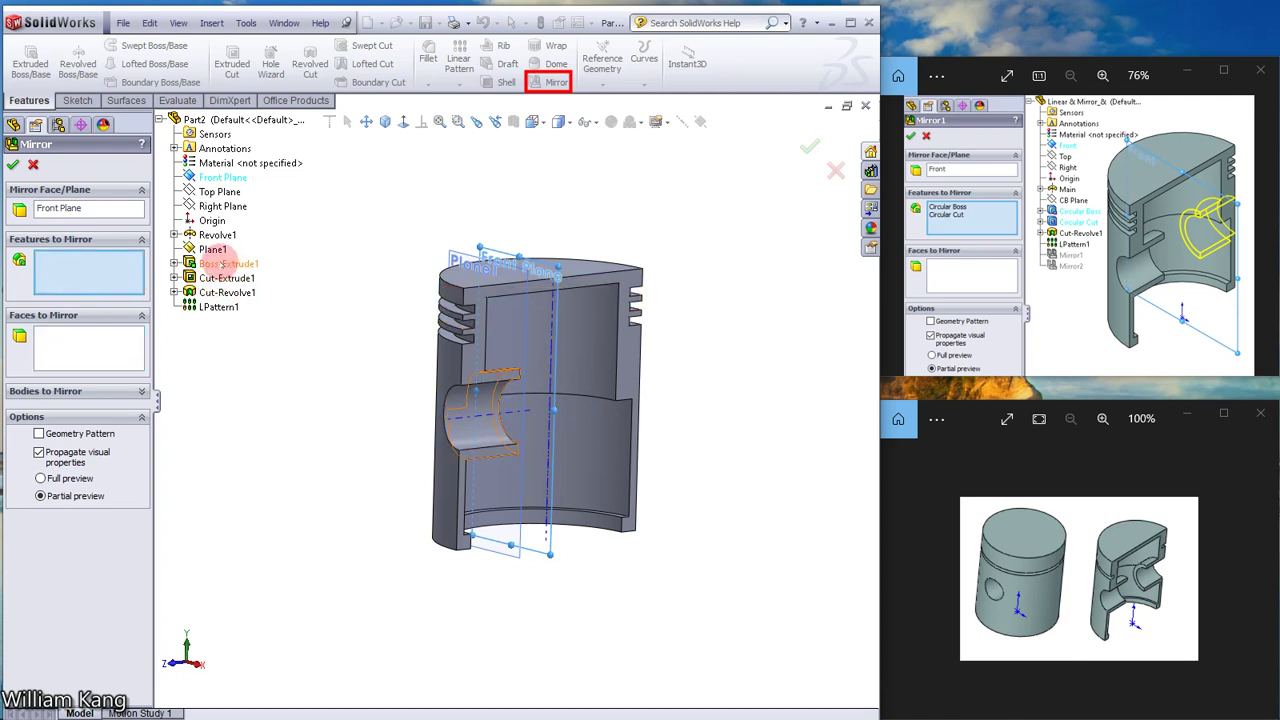
{"action": "left_click", "coordinate": [220, 262]}
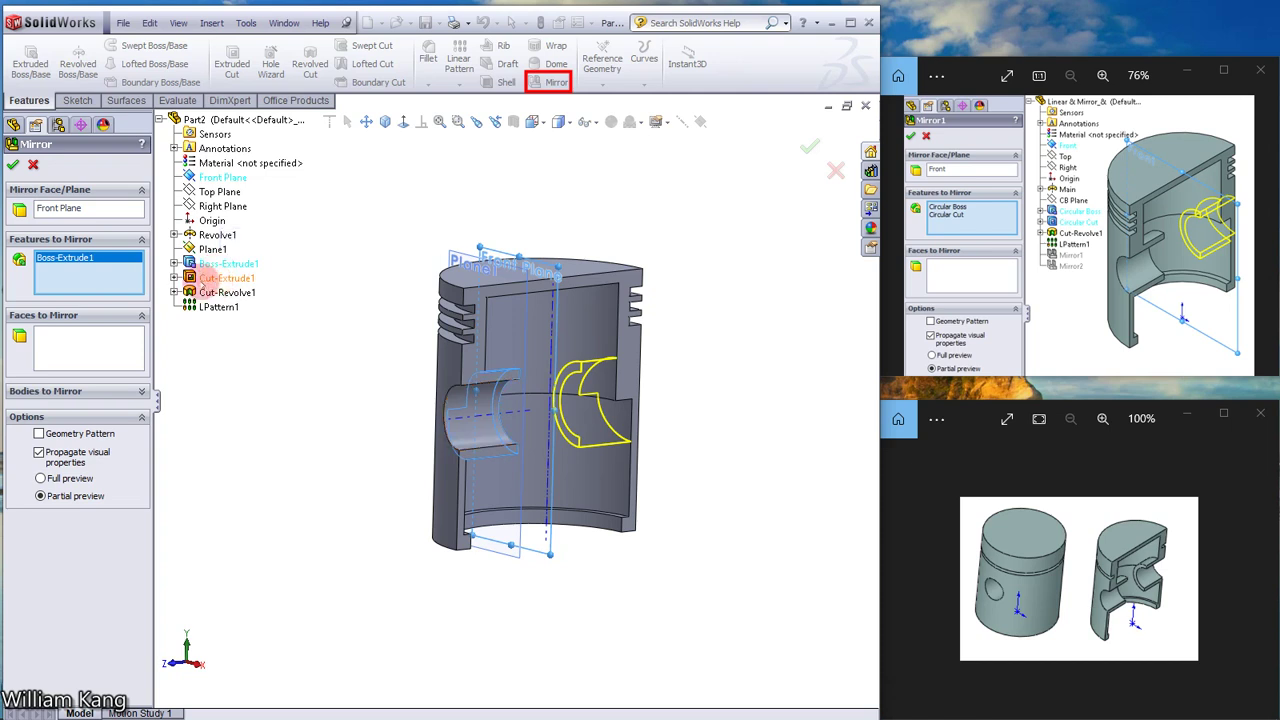
{"action": "left_click", "coordinate": [196, 279]}
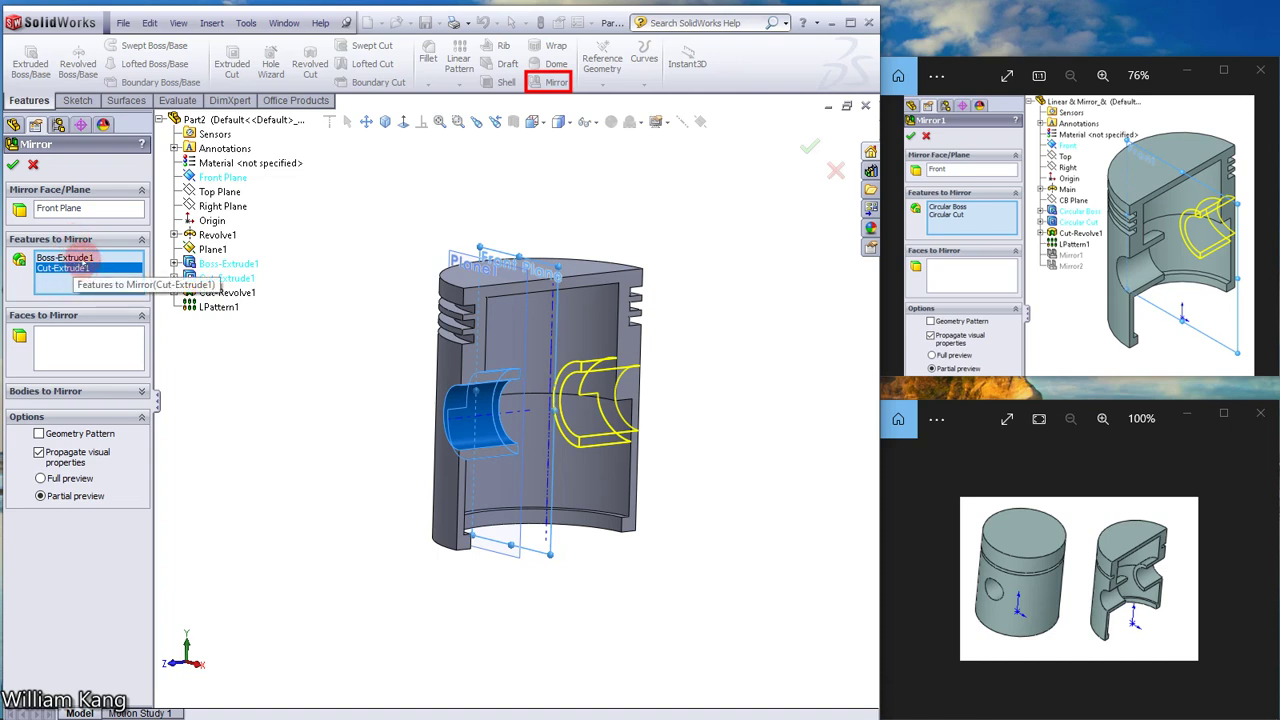
{"action": "left_click", "coordinate": [13, 165]}
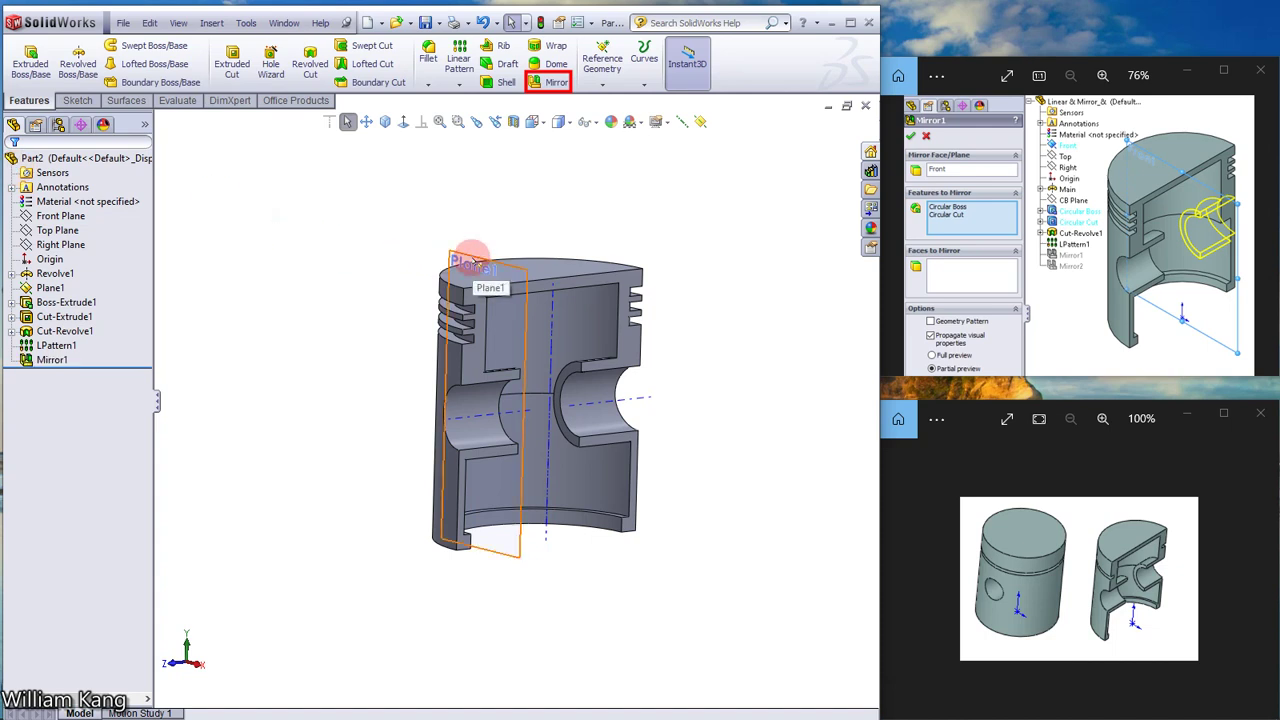
Hide Plane1 and begin a second Mirror feature
{"action": "left_click", "coordinate": [52, 288]}
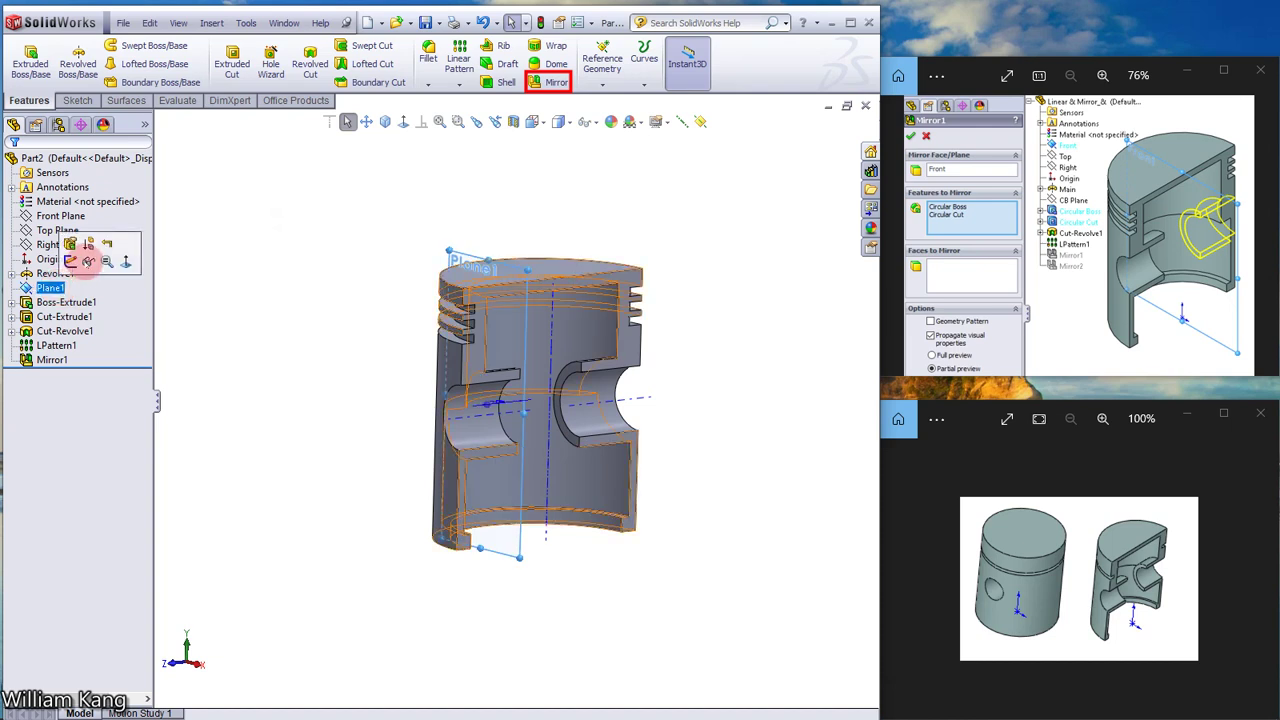
{"action": "left_click", "coordinate": [87, 261]}
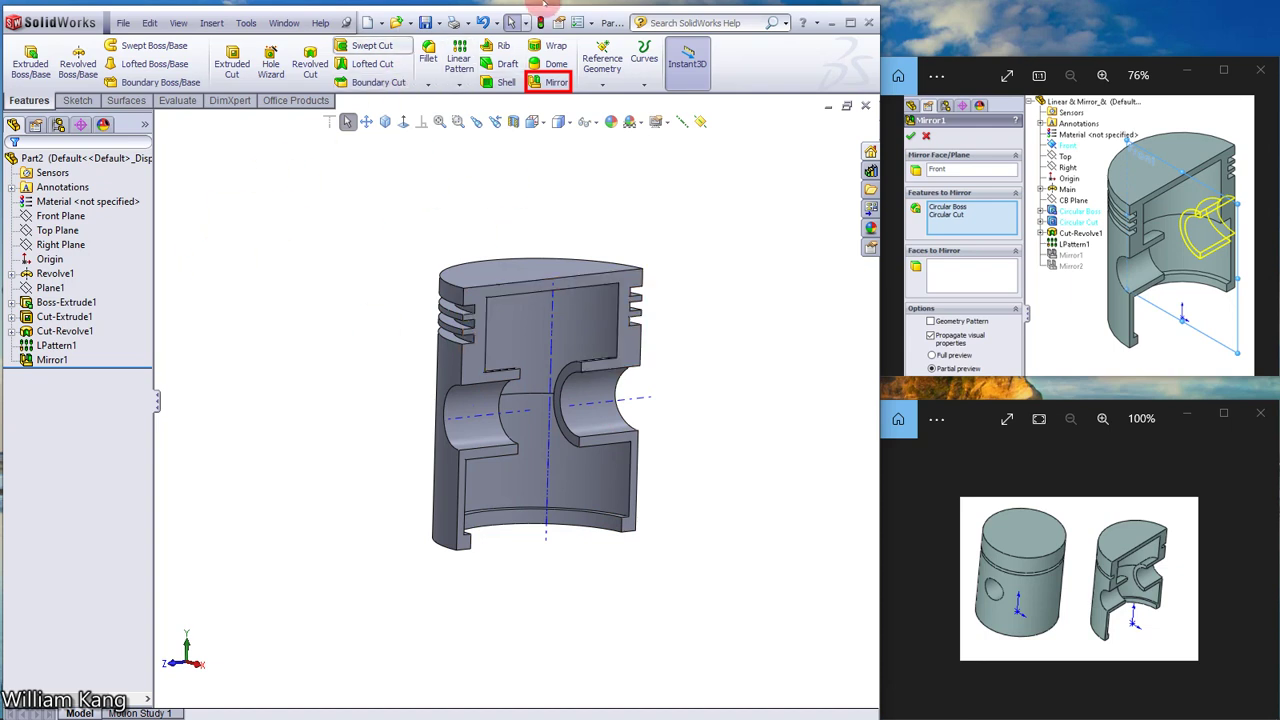
{"action": "left_click", "coordinate": [555, 84]}
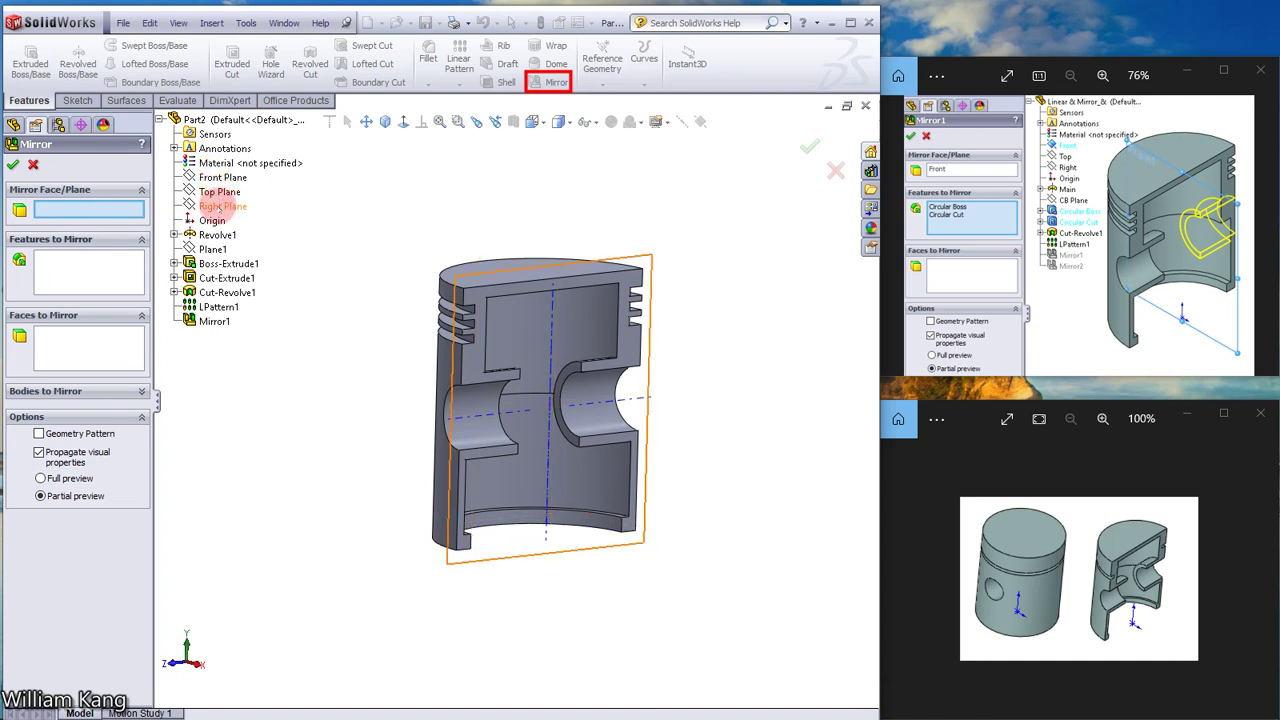
Mirror the half-piston body across the Right Plane with Merge solids, creating Mirror2
{"action": "left_click", "coordinate": [222, 206]}
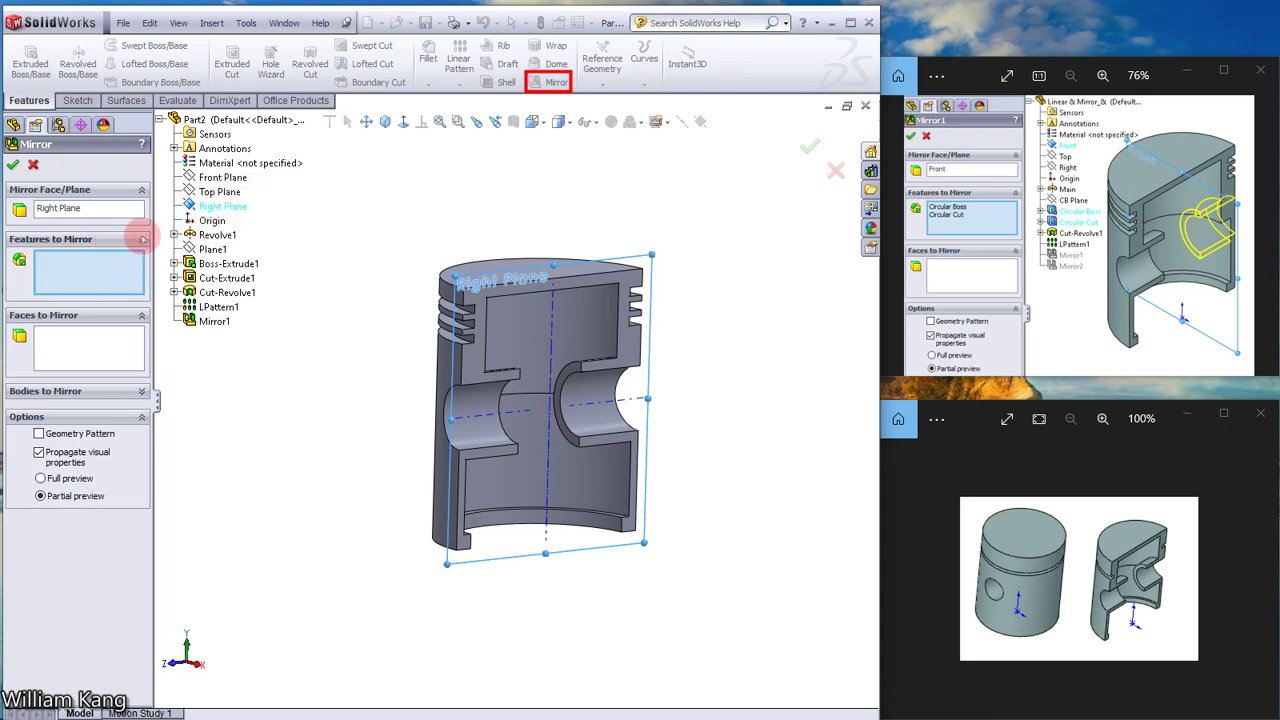
{"action": "left_click", "coordinate": [142, 239]}
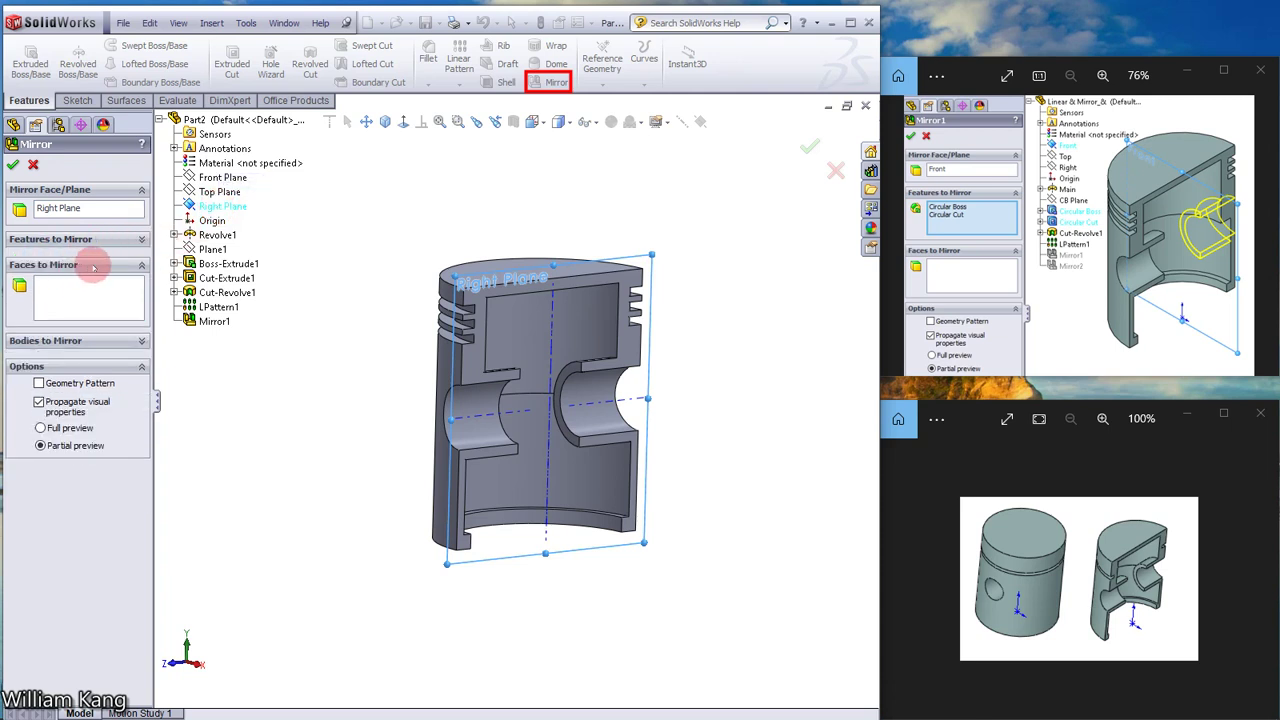
{"action": "left_click", "coordinate": [145, 262]}
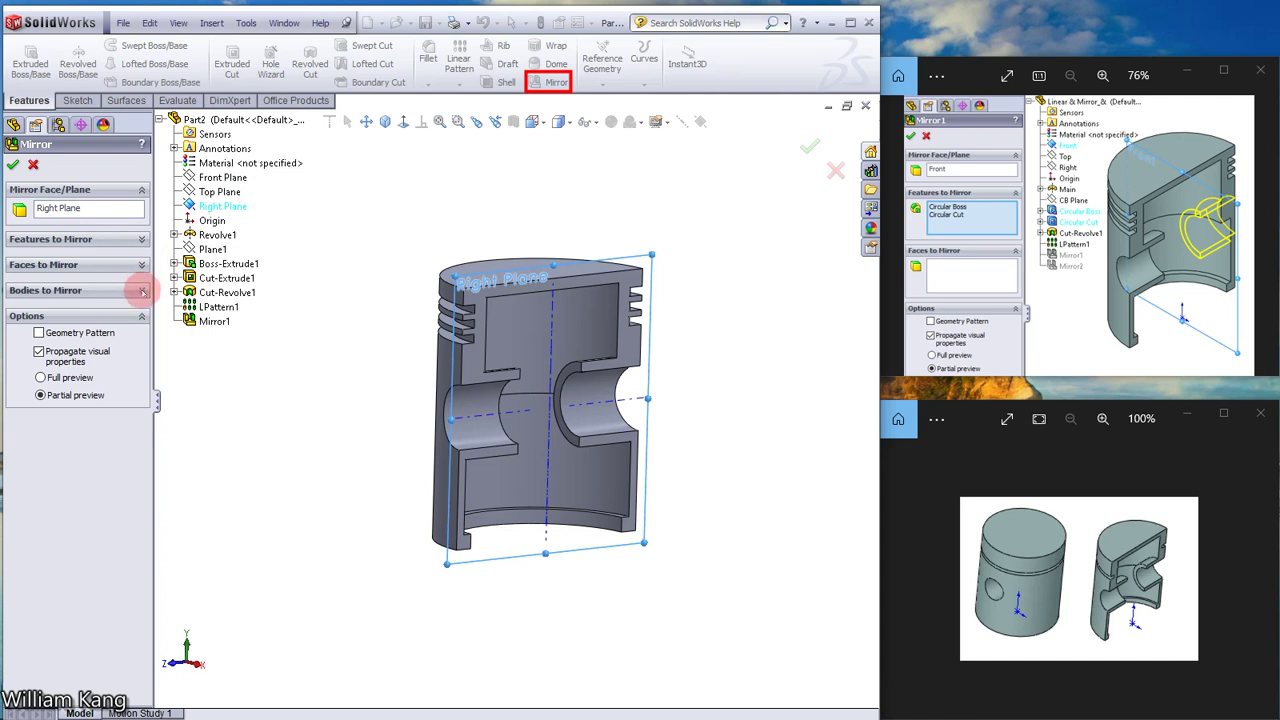
{"action": "left_click", "coordinate": [142, 290]}
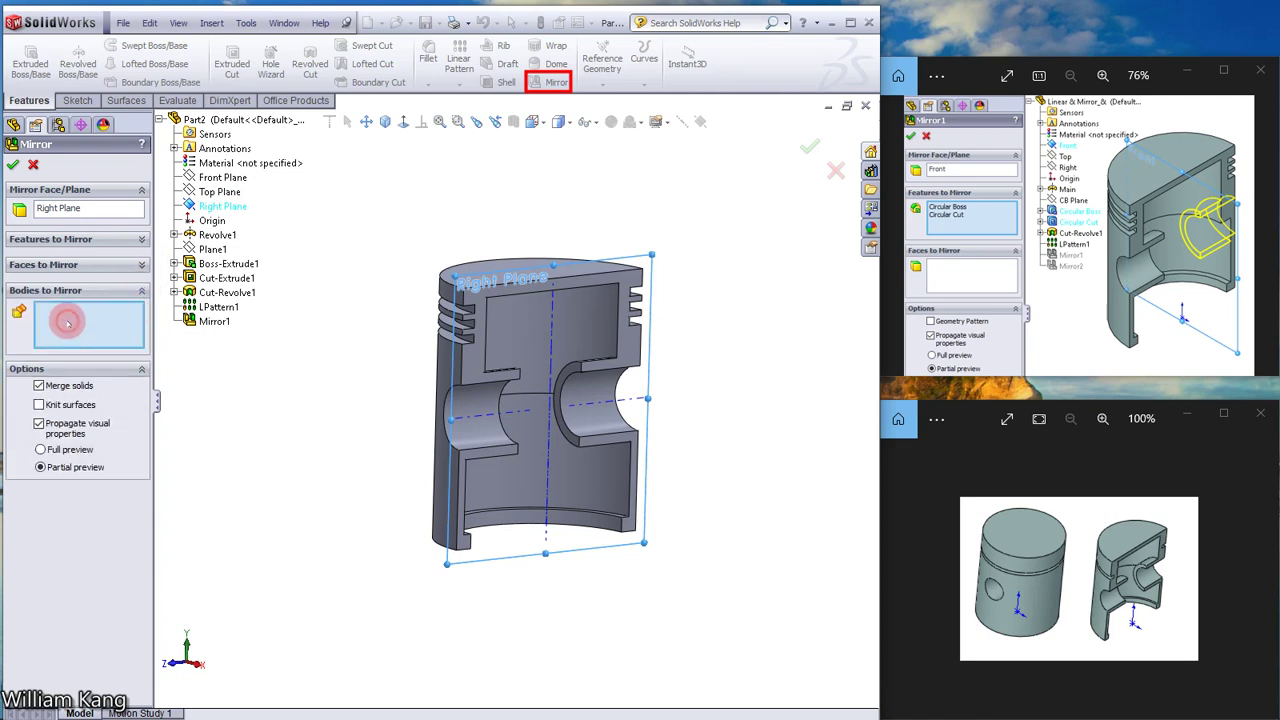
{"action": "left_click", "coordinate": [471, 270]}
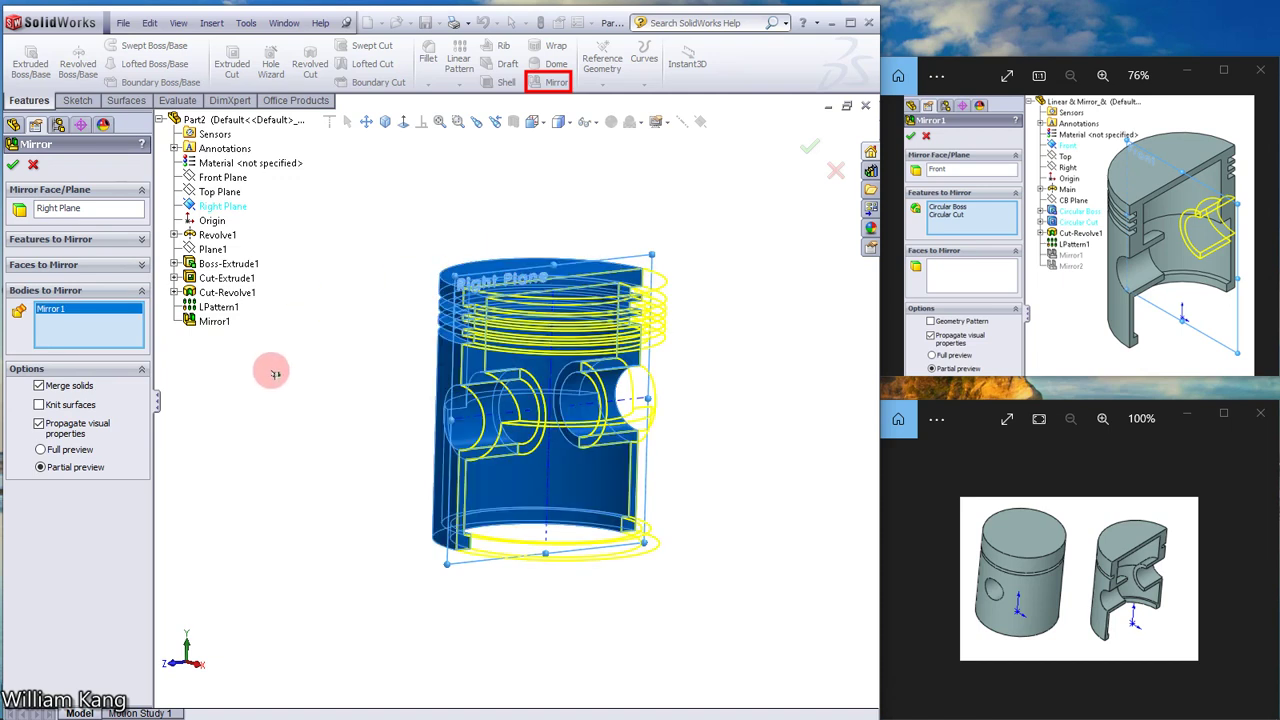
{"action": "left_click", "coordinate": [52, 310]}
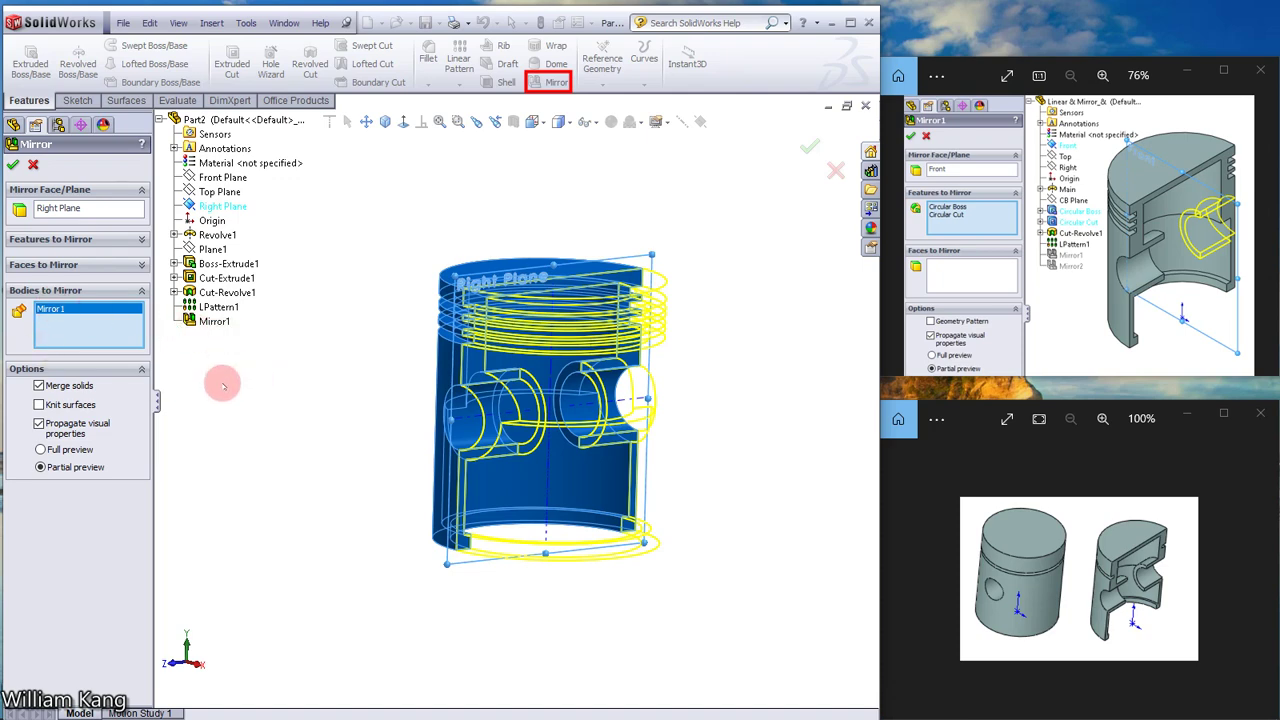
{"action": "mouse_move", "coordinate": [230, 398]}
{"action": "middle_mouse_down"}
{"action": "mouse_move", "coordinate": [275, 428]}
{"action": "mouse_move", "coordinate": [329, 397]}
{"action": "mouse_move", "coordinate": [266, 423]}
{"action": "middle_mouse_up"}
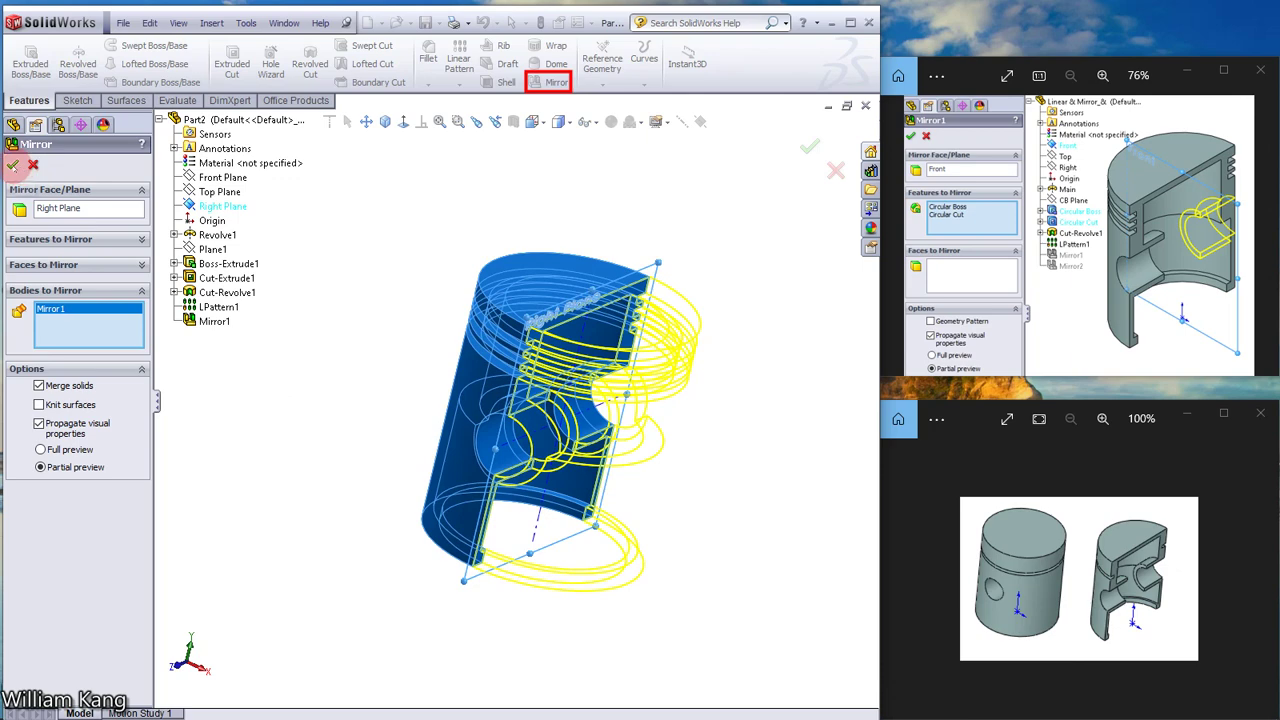
{"action": "left_click", "coordinate": [13, 165]}
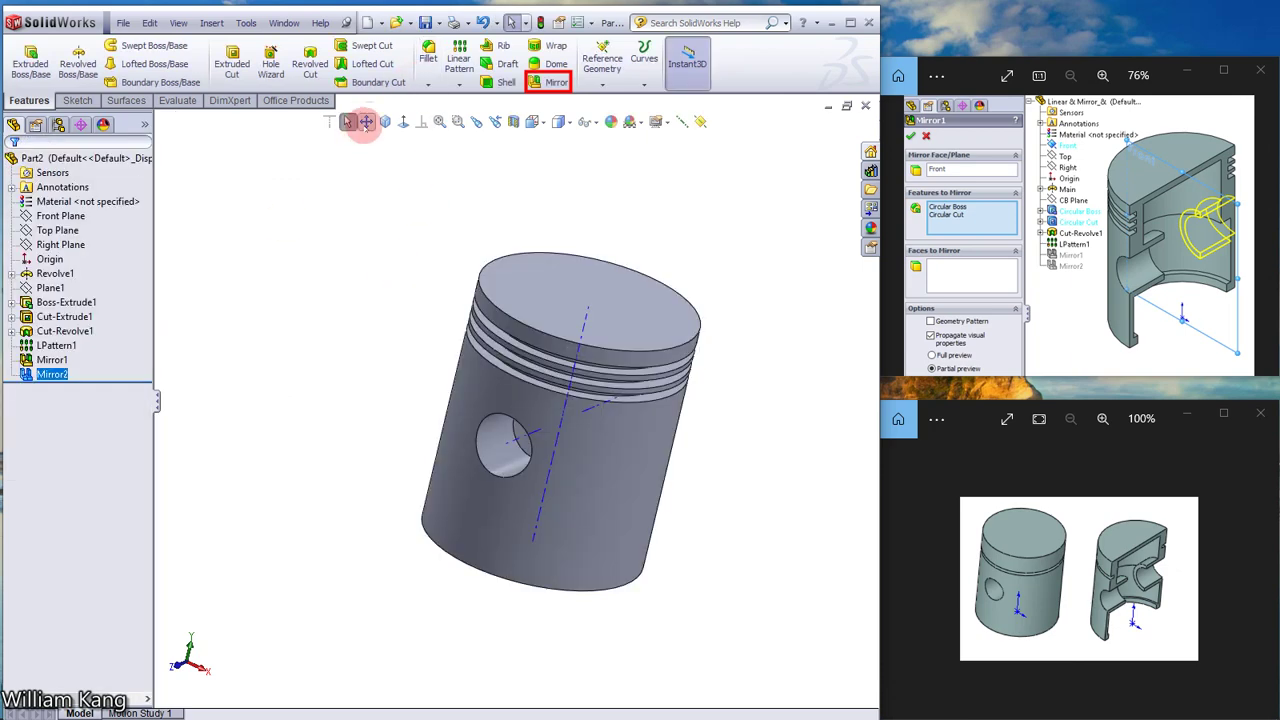
Switch to Isometric view and turn off Temporary Axes on the finished piston
{"action": "left_click", "coordinate": [385, 121]}
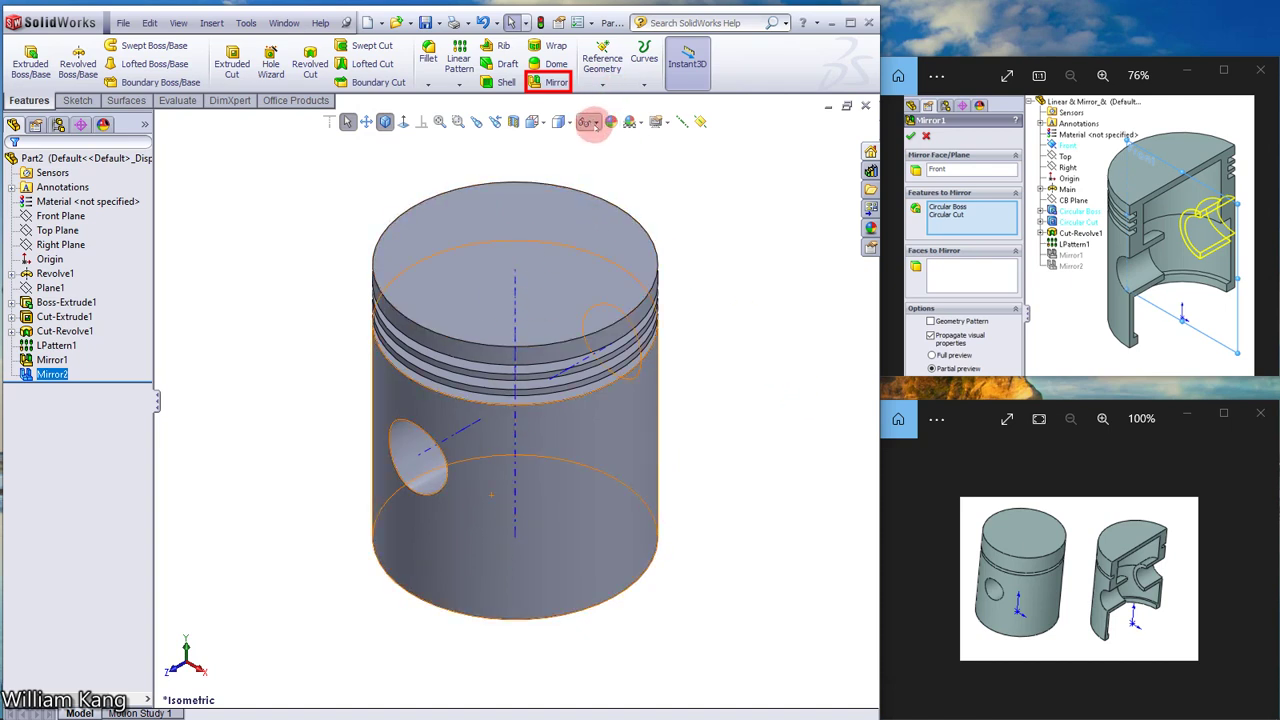
{"action": "left_click", "coordinate": [593, 123]}
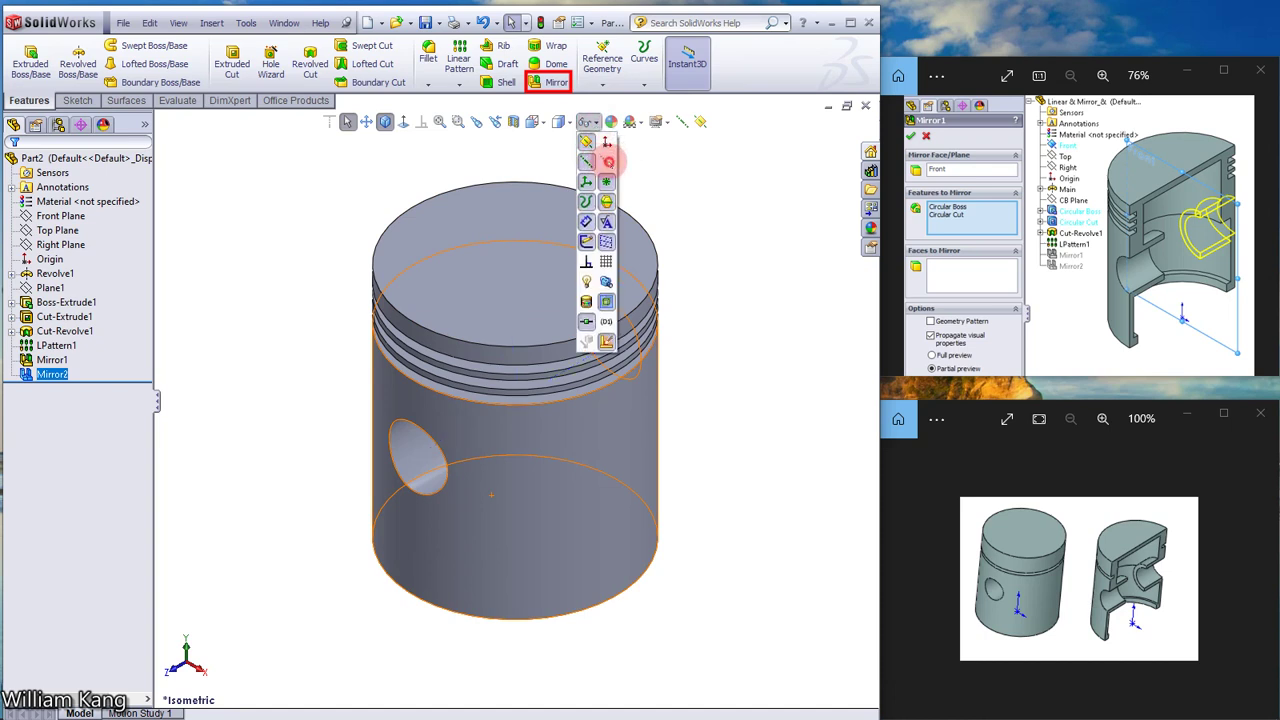
{"action": "left_click", "coordinate": [606, 161]}
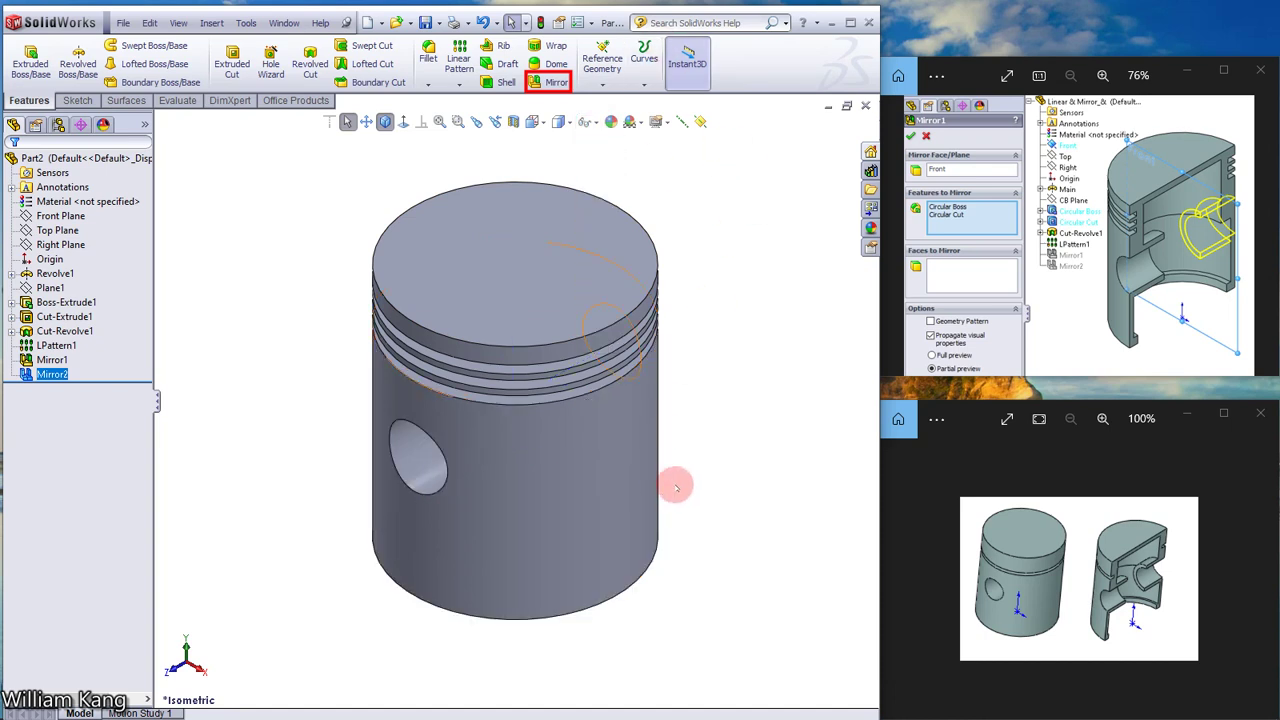